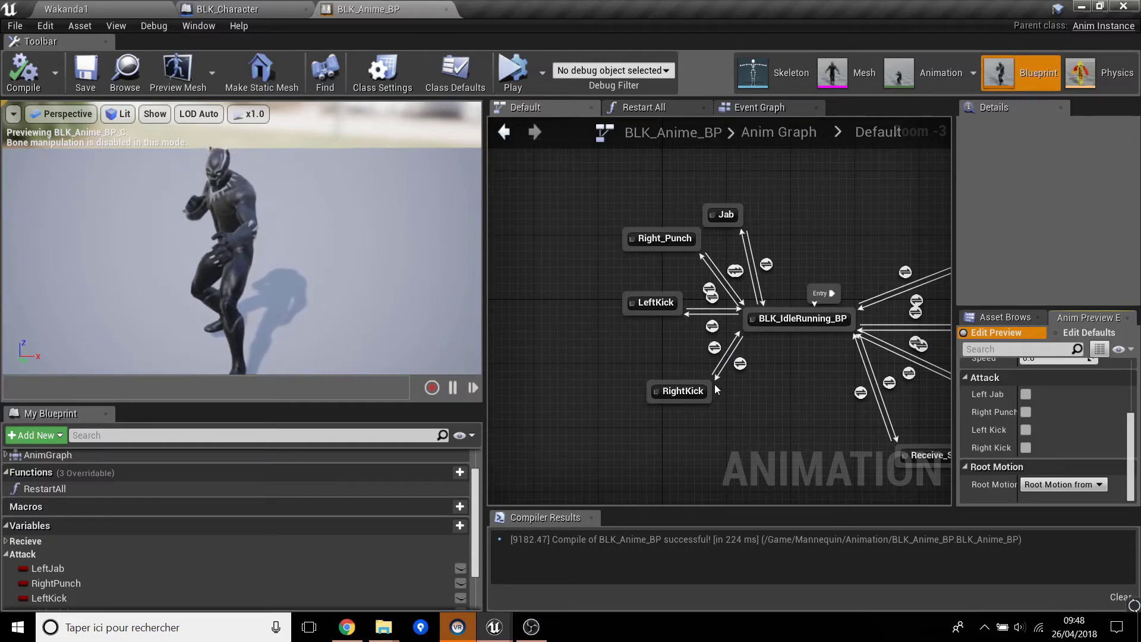
# Preview the four attack animations by switching Left Jab, Right Punch, Left Kick and Right Kick on and off one after another.
pyautogui.click(1025, 394)
pyautogui.click(1025, 394)
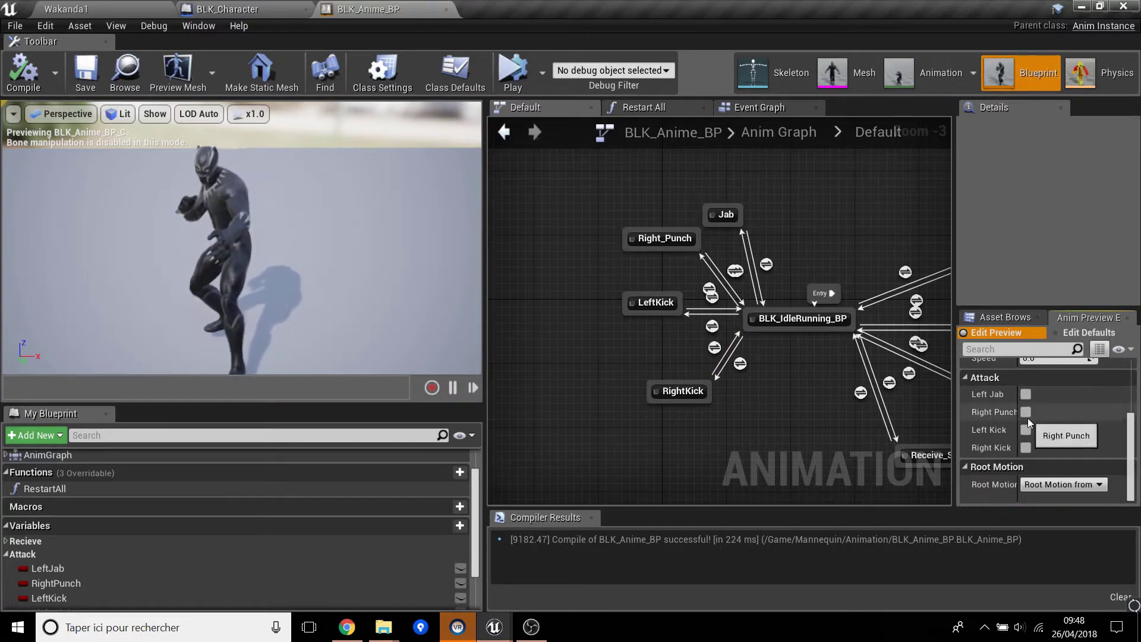
pyautogui.click(1026, 411)
pyautogui.click(1026, 412)
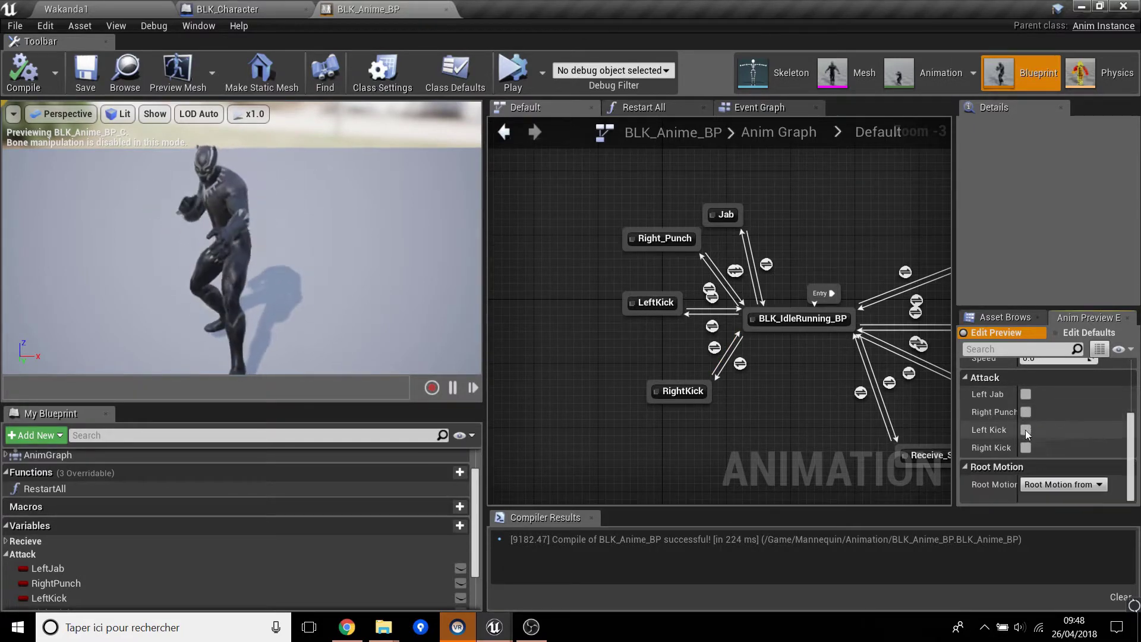
pyautogui.click(1025, 430)
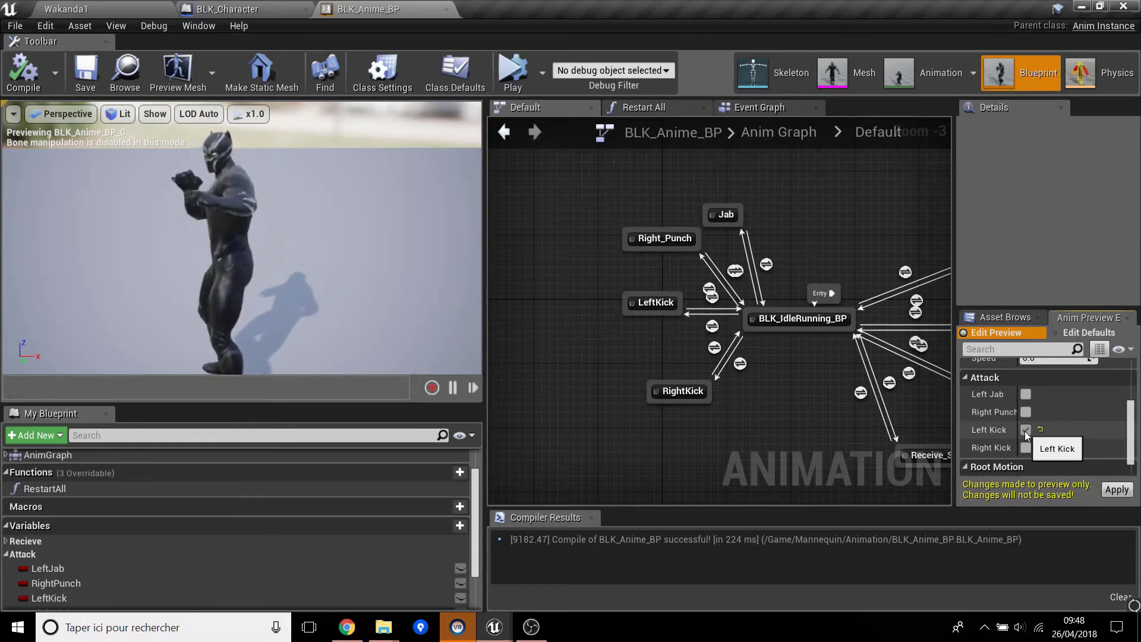
pyautogui.click(1025, 430)
pyautogui.click(1027, 448)
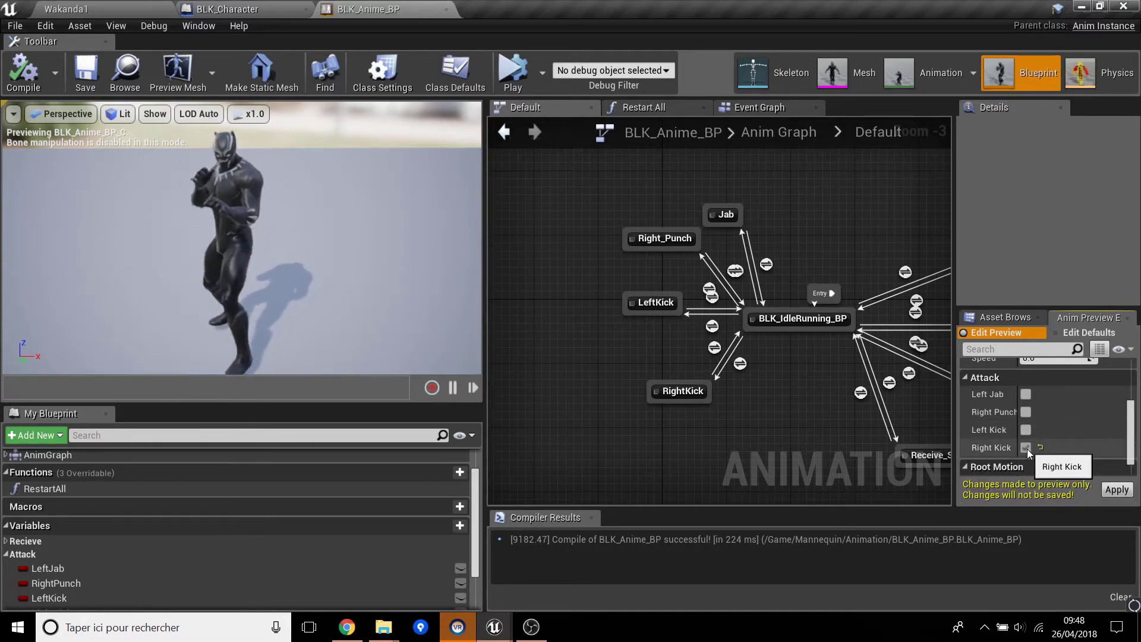
pyautogui.click(1027, 448)
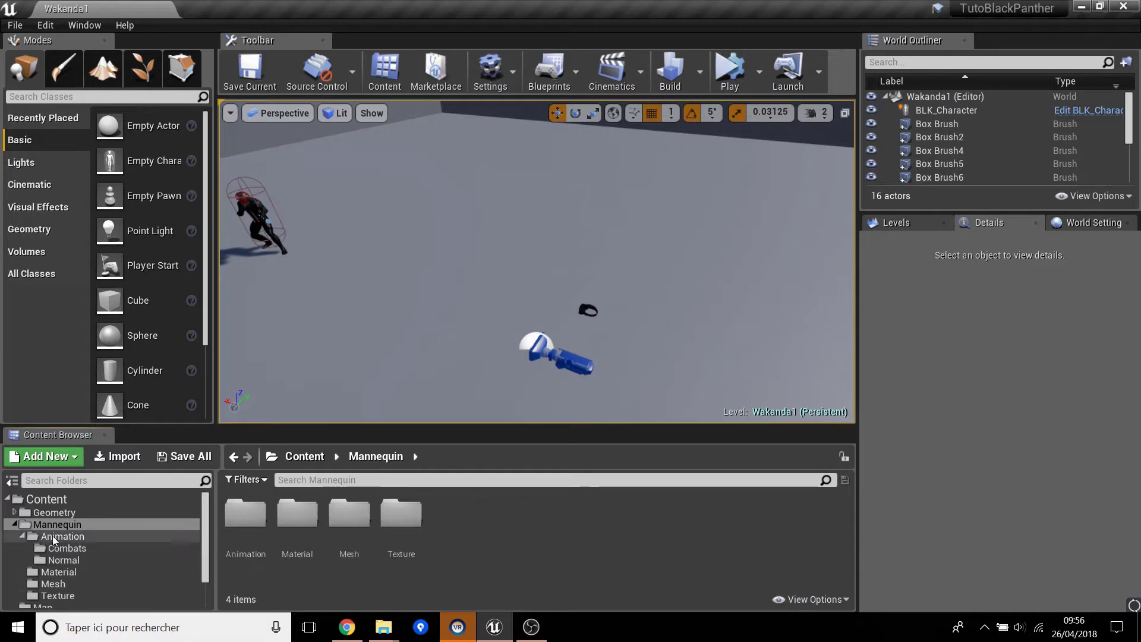
# Create a folder named Attack inside Mannequin/Animation/Combats and open it.
pyautogui.doubleClick(250, 532)
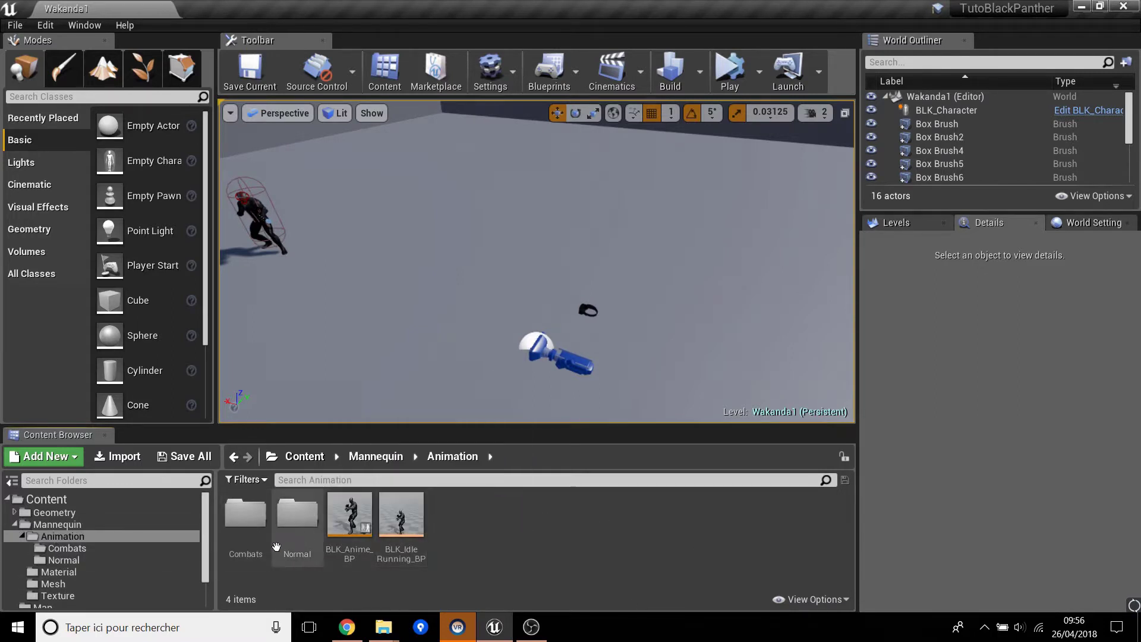
pyautogui.doubleClick(243, 537)
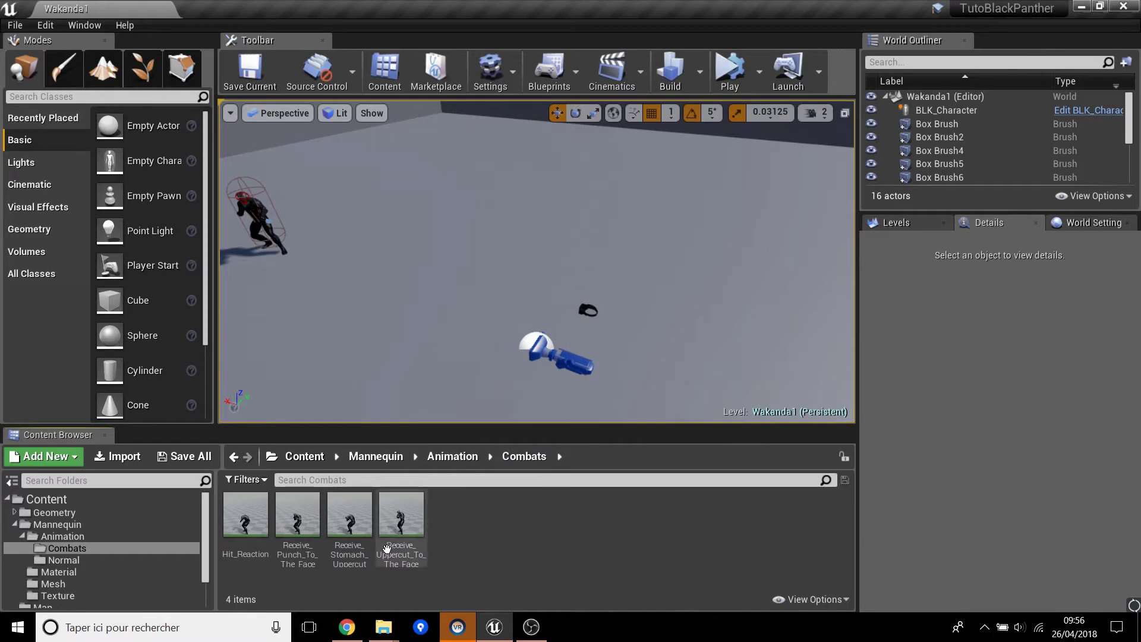
pyautogui.rightClick(501, 521)
pyautogui.click(630, 105)
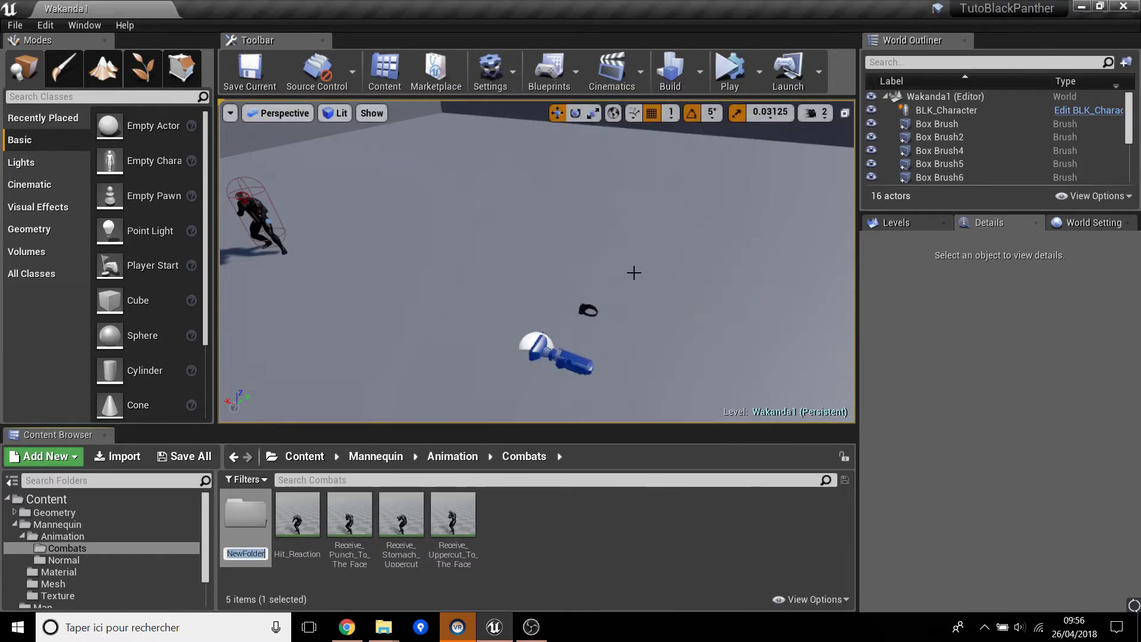
pyautogui.write('A')
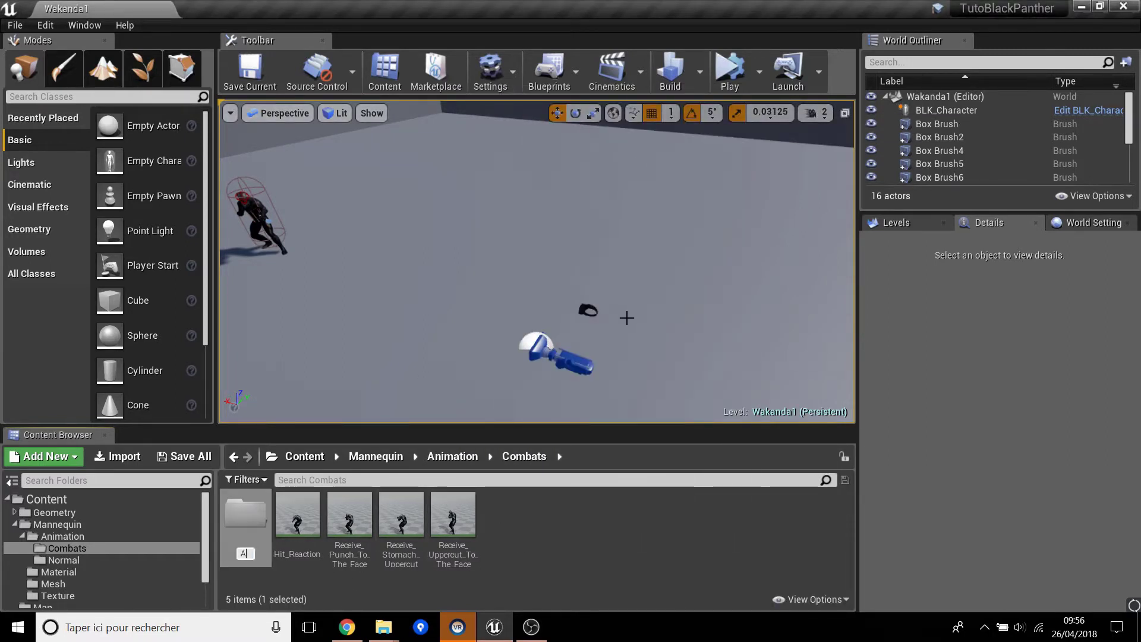
pyautogui.write('ttack')
pyautogui.press('BackSpace')
pyautogui.press('Return')
pyautogui.press('Return')
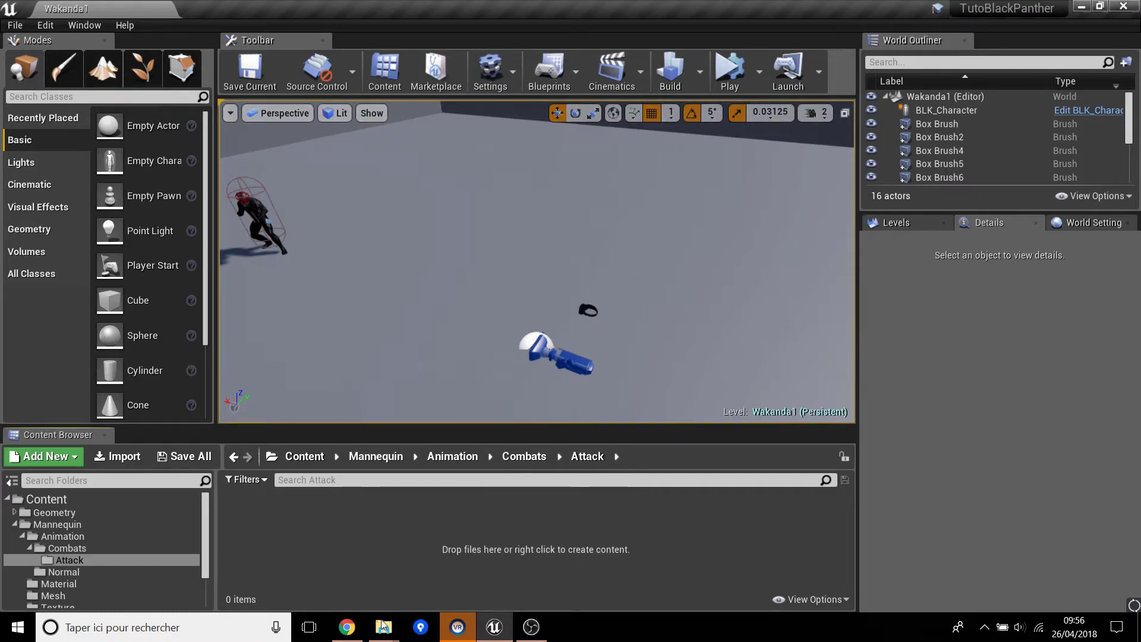
# Switch to File Explorer and open the Attack folder inside BlackPanther > Tuto > Animation1.
pyautogui.moveTo(384, 626)
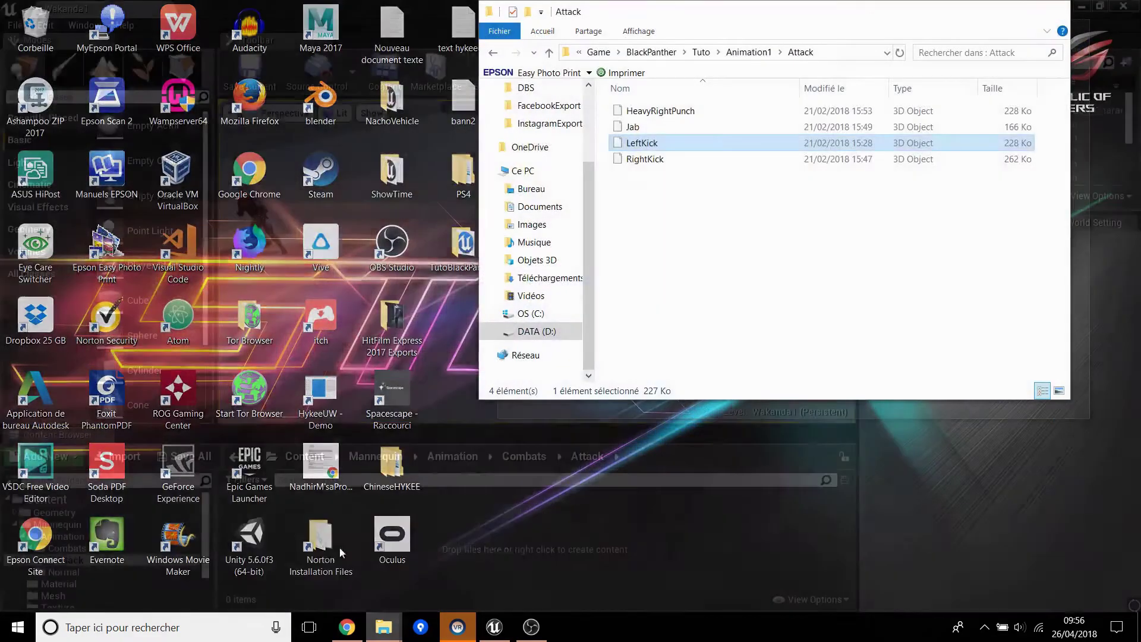
pyautogui.click(321, 567)
pyautogui.click(753, 54)
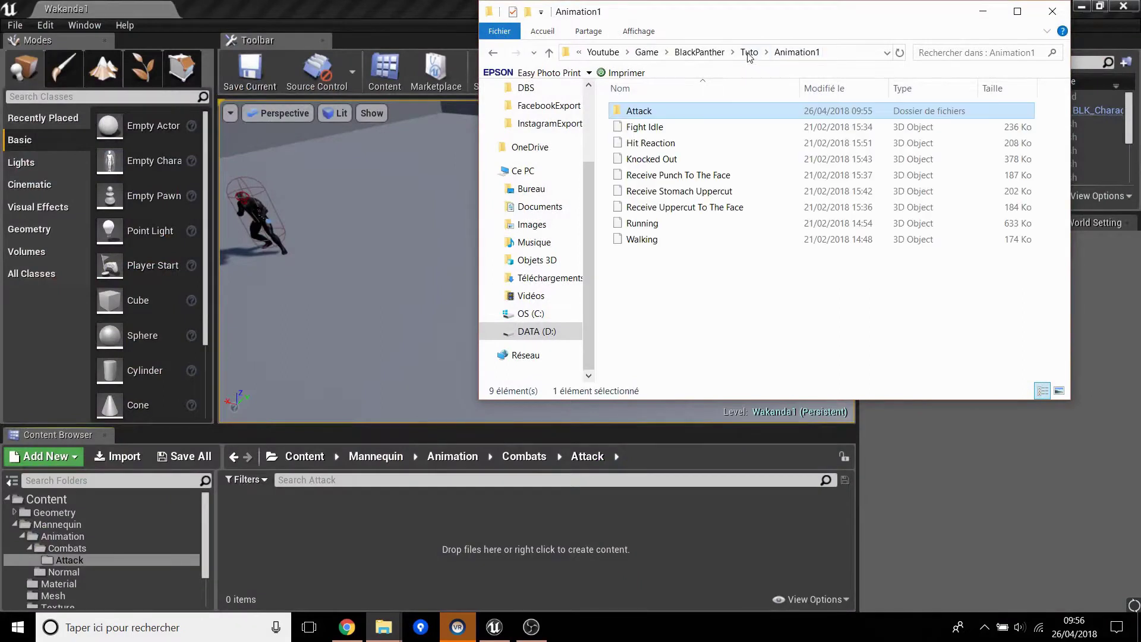
pyautogui.doubleClick(687, 112)
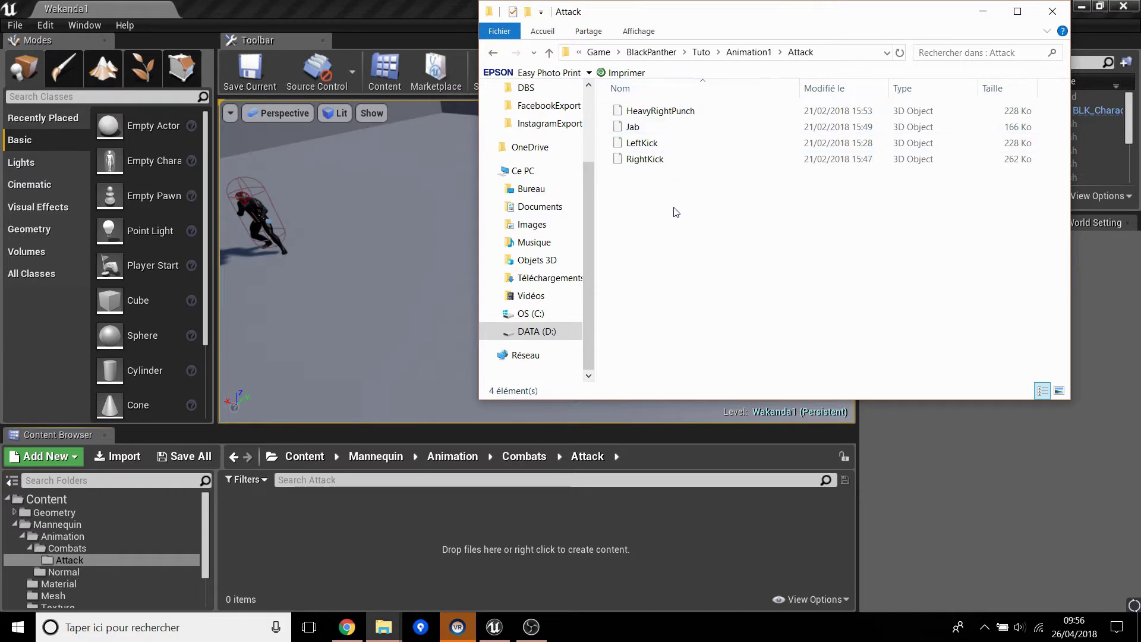
# Import the HeavyRightPunch animation into the project's Attack folder using BLACK_PANTHER_RIG_Skeleton.
pyautogui.moveTo(659, 111); pyautogui.dragTo(332, 499)
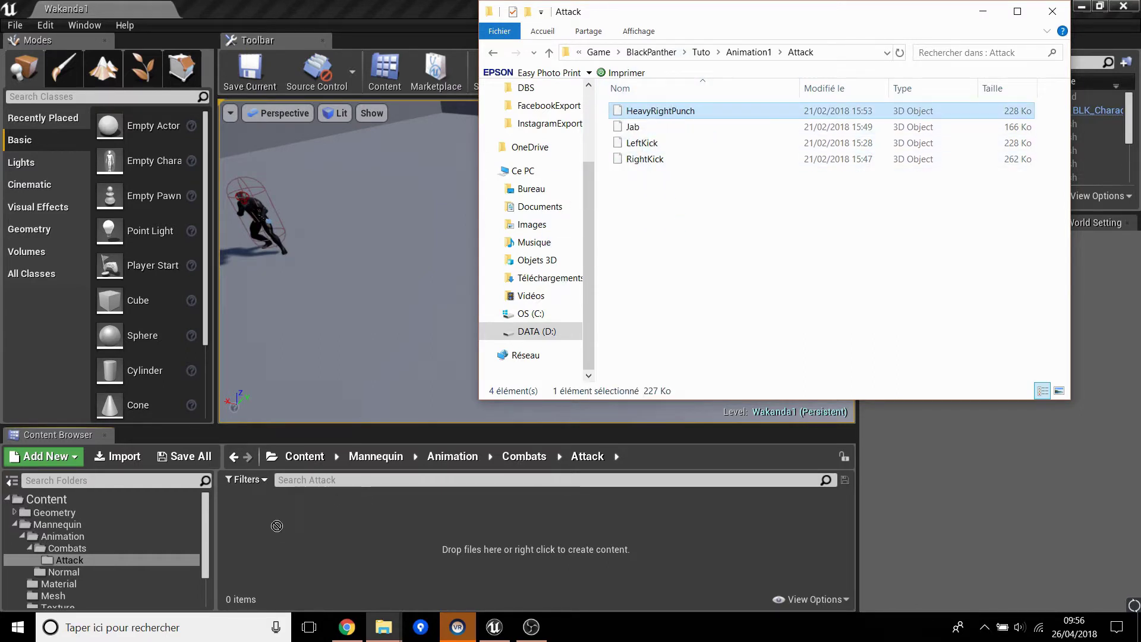
pyautogui.moveTo(270, 530); pyautogui.dragTo(269, 530)
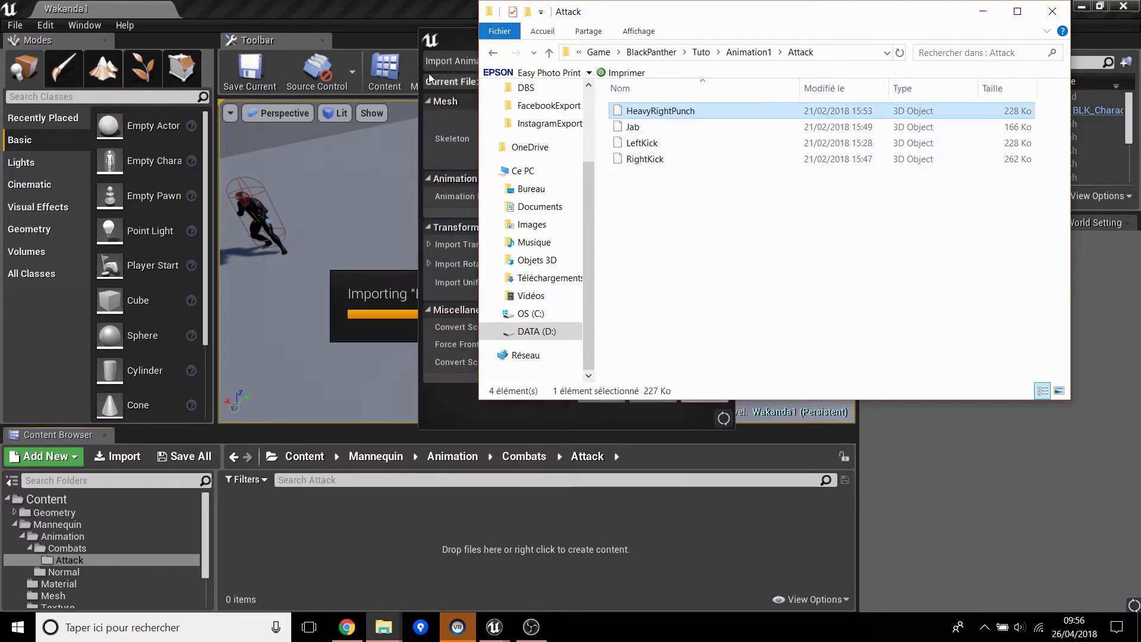
pyautogui.click(430, 40)
pyautogui.click(648, 129)
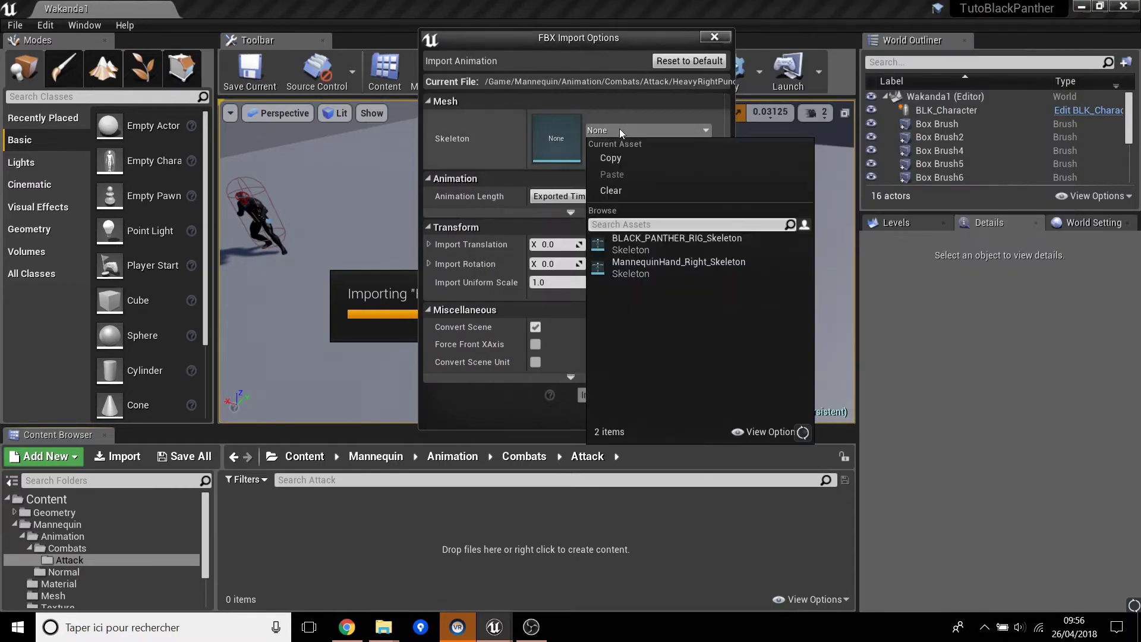
pyautogui.click(658, 250)
pyautogui.click(602, 398)
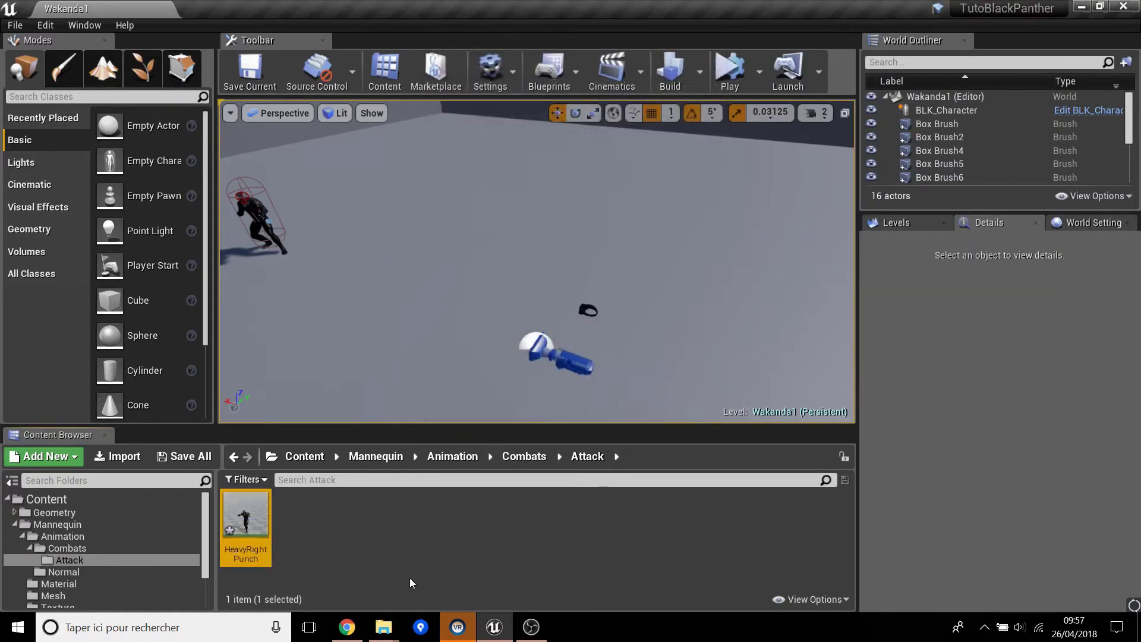
# Import the Jab animation from the Explorer folder into the project's Attack folder with BLACK_PANTHER_RIG_Skeleton as its skeleton.
pyautogui.moveTo(385, 628)
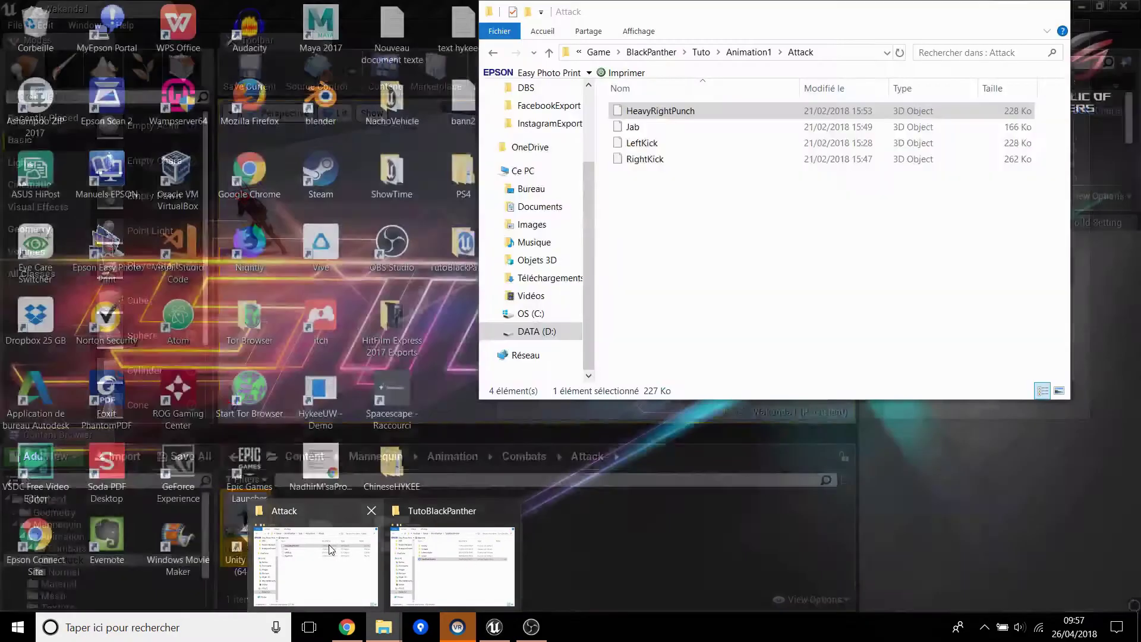
pyautogui.click(315, 549)
pyautogui.moveTo(666, 128); pyautogui.dragTo(664, 158)
pyautogui.click(662, 127)
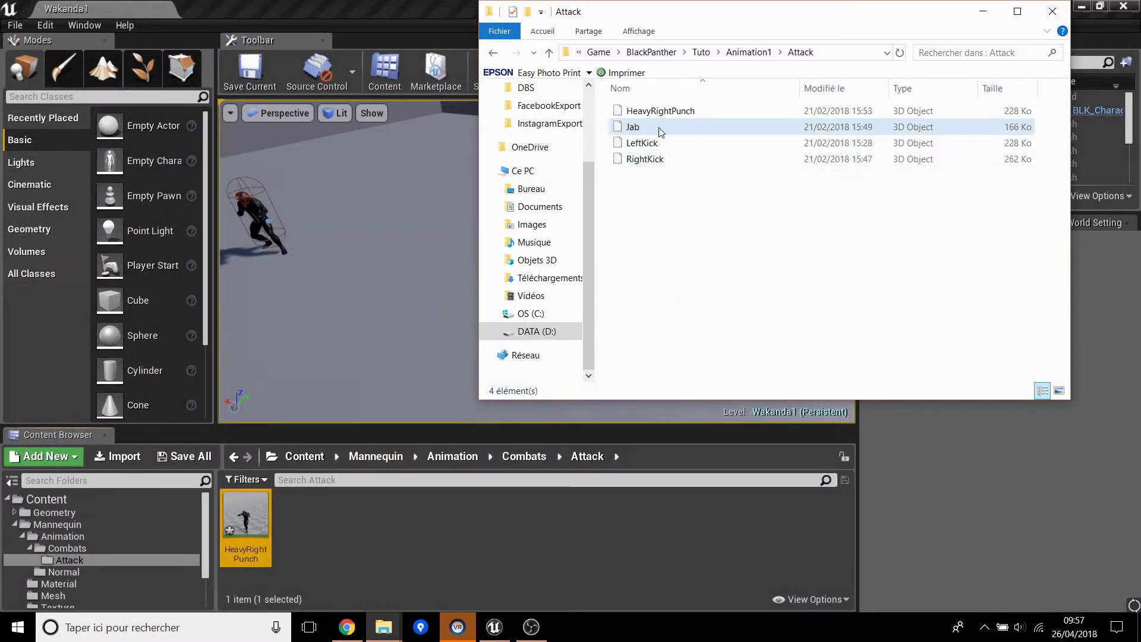
pyautogui.moveTo(389, 495); pyautogui.dragTo(339, 544)
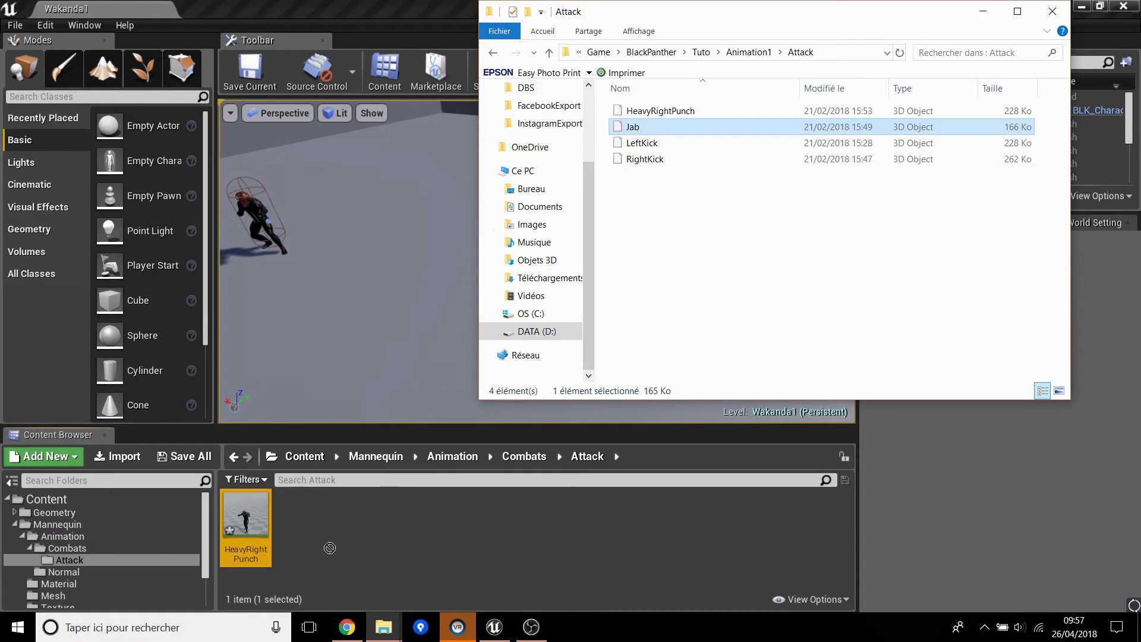
pyautogui.click(425, 101)
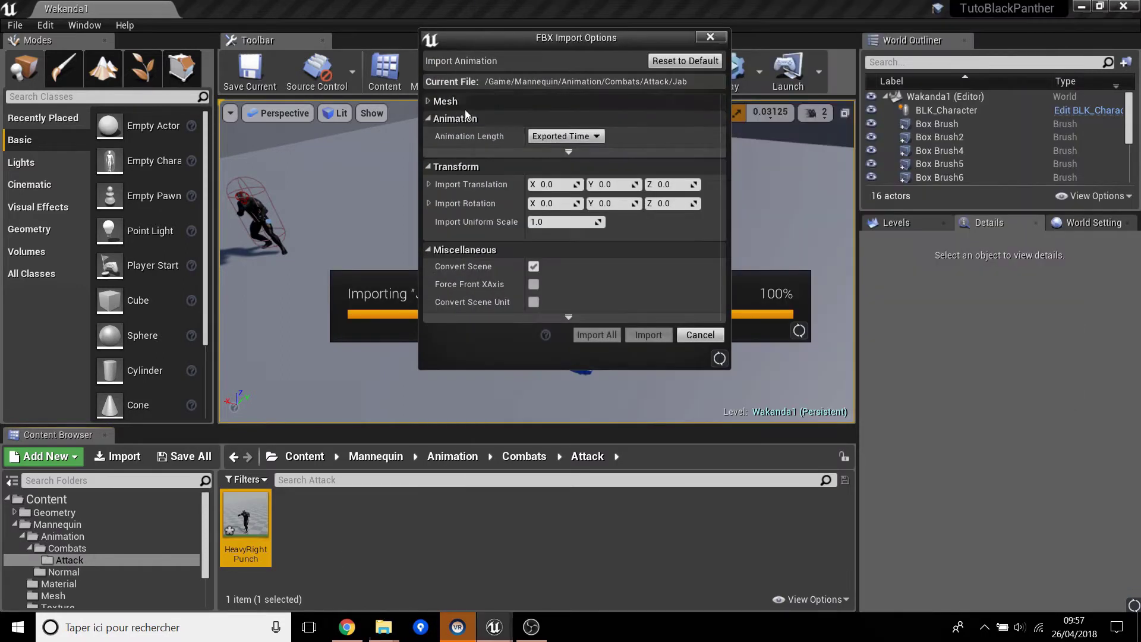
pyautogui.click(427, 101)
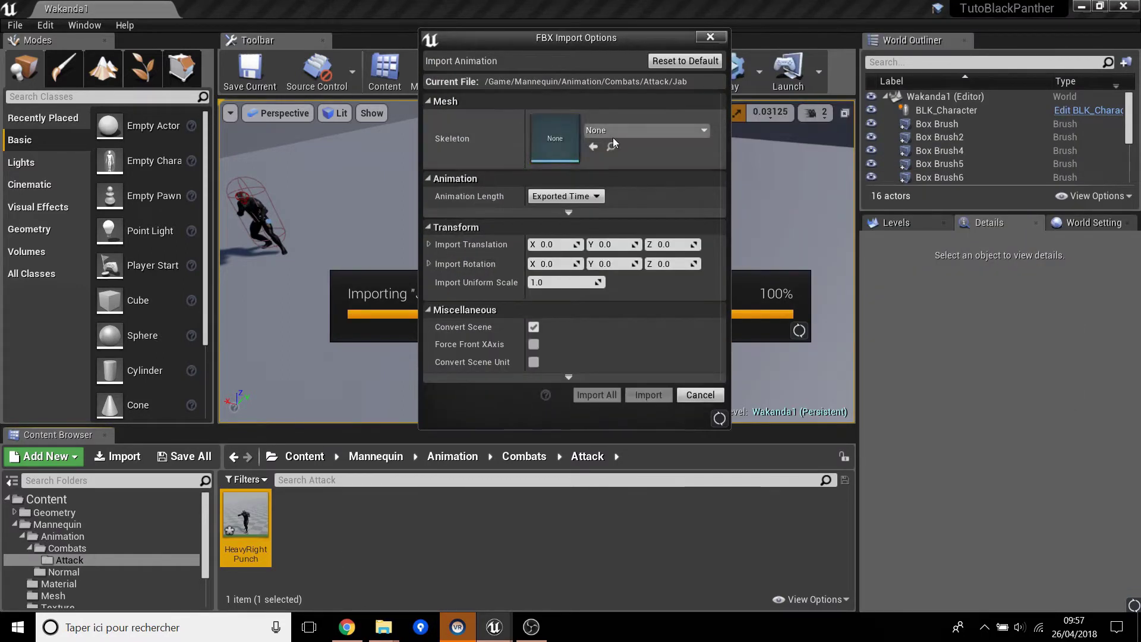
pyautogui.click(645, 130)
pyautogui.click(675, 240)
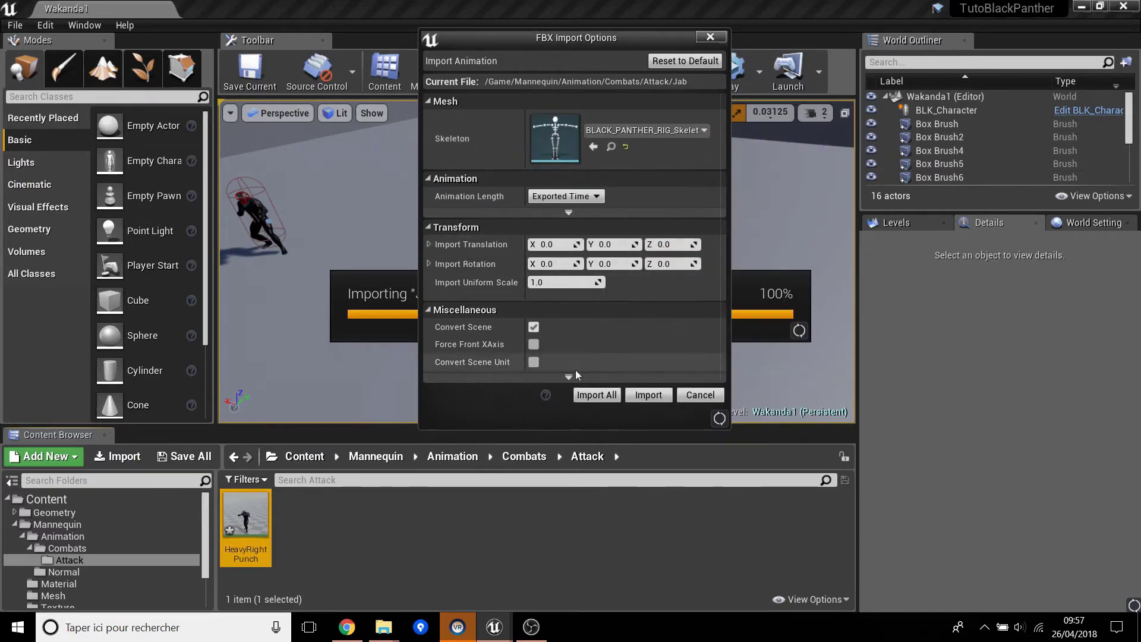
pyautogui.click(593, 394)
# Import the LeftKick animation from the Explorer folder into the project's Attack folder, assigning BLACK_PANTHER_RIG_Skeleton.
pyautogui.moveTo(384, 626)
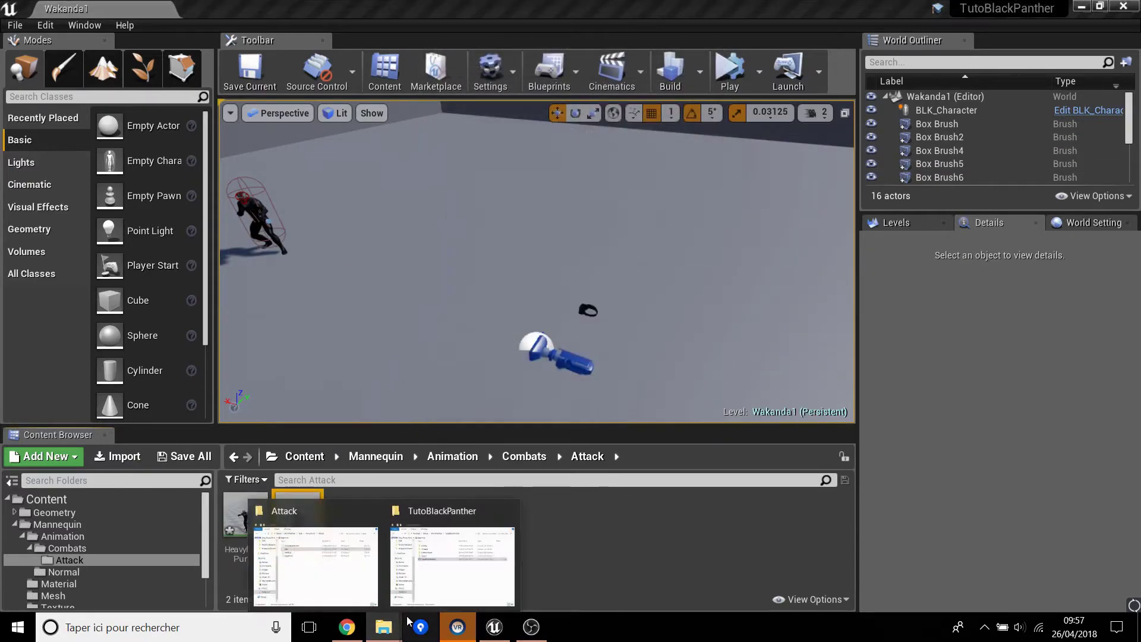
pyautogui.click(342, 569)
pyautogui.moveTo(642, 142); pyautogui.dragTo(389, 545)
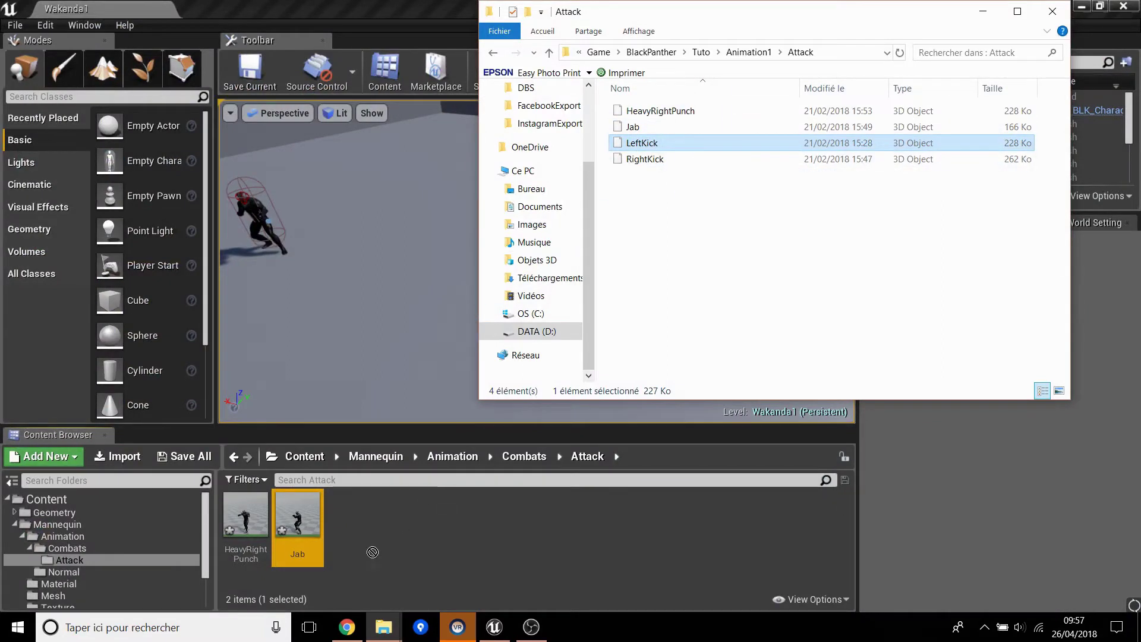
pyautogui.moveTo(367, 541); pyautogui.dragTo(367, 541)
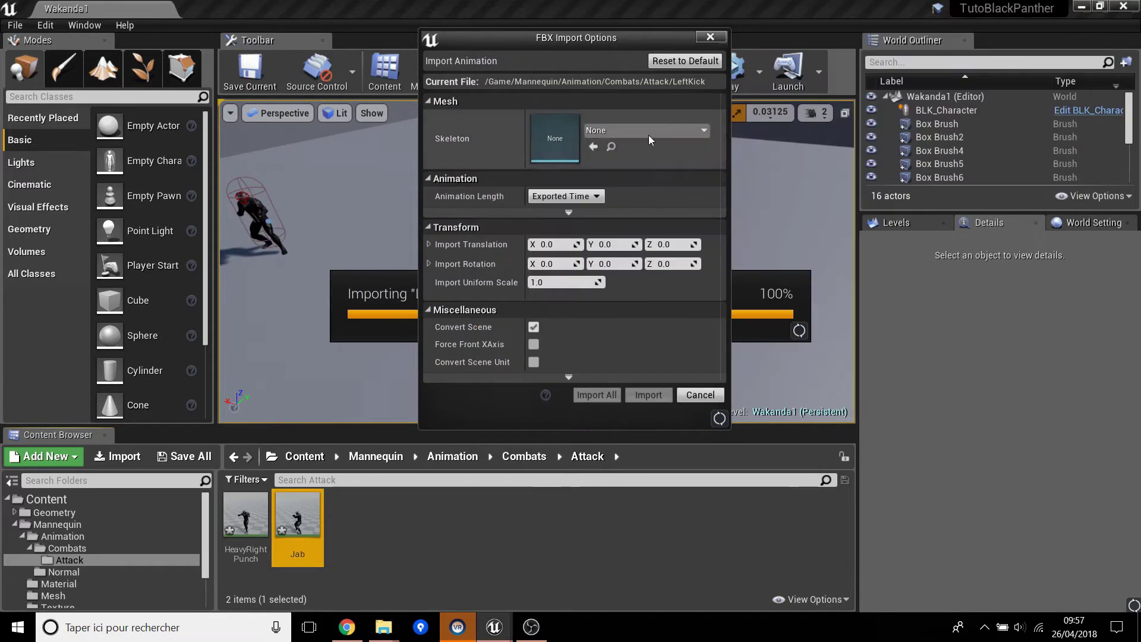
pyautogui.click(650, 140)
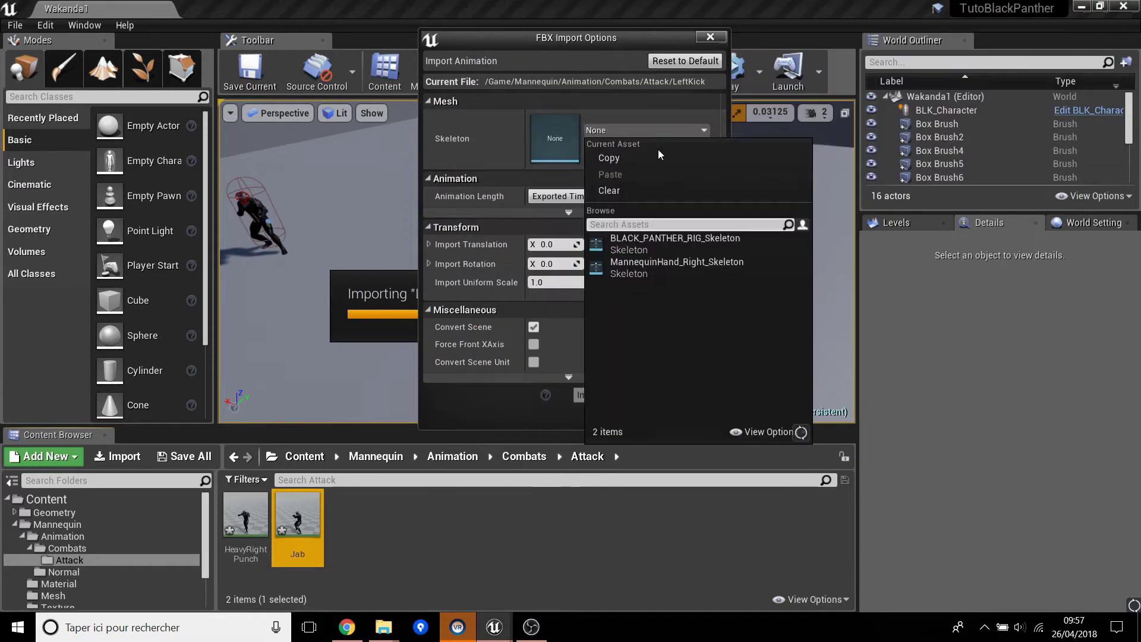
pyautogui.click(653, 218)
pyautogui.click(609, 403)
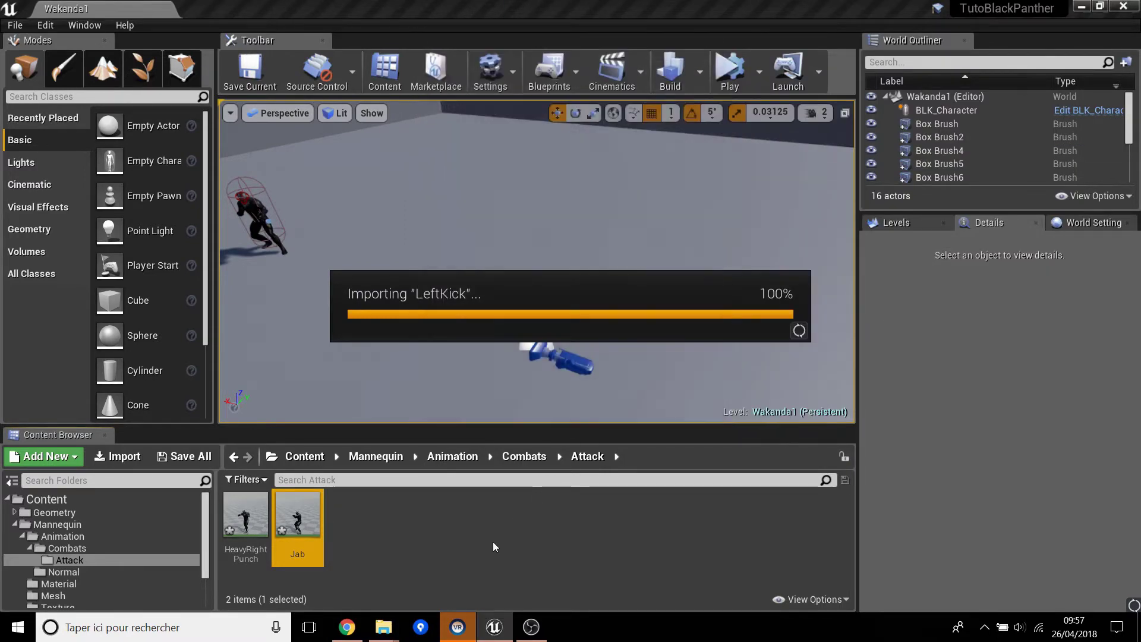
# Import the RightKick animation from the Explorer folder into the project's Attack folder, assigning BLACK_PANTHER_RIG_Skeleton, and clear the asset selection.
pyautogui.moveTo(383, 627)
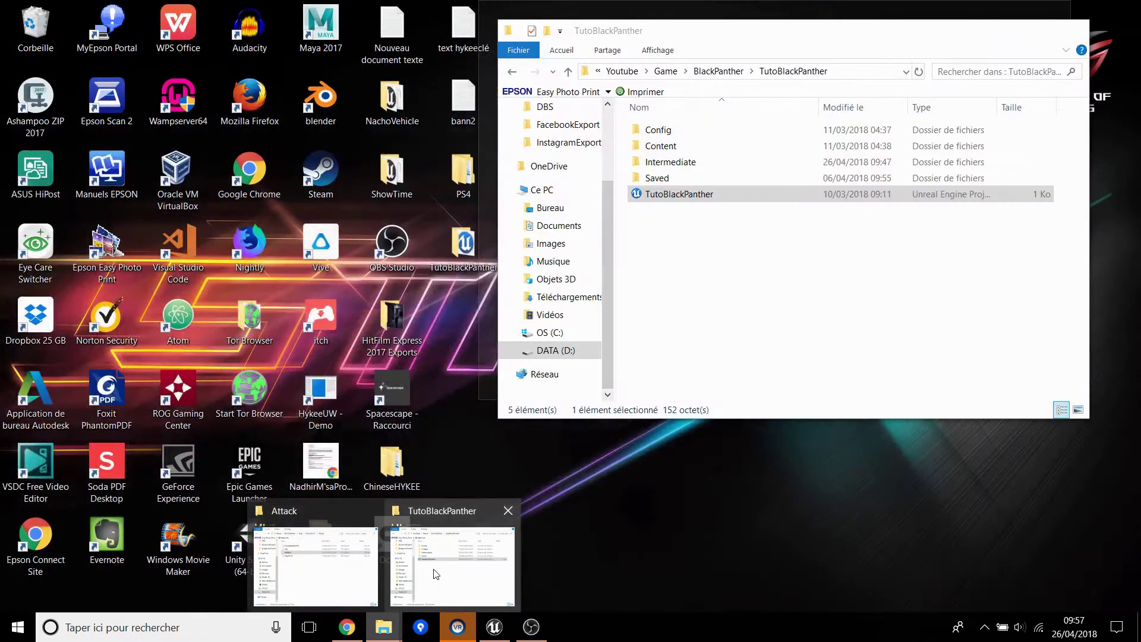
pyautogui.click(315, 564)
pyautogui.moveTo(642, 143); pyautogui.dragTo(722, 206)
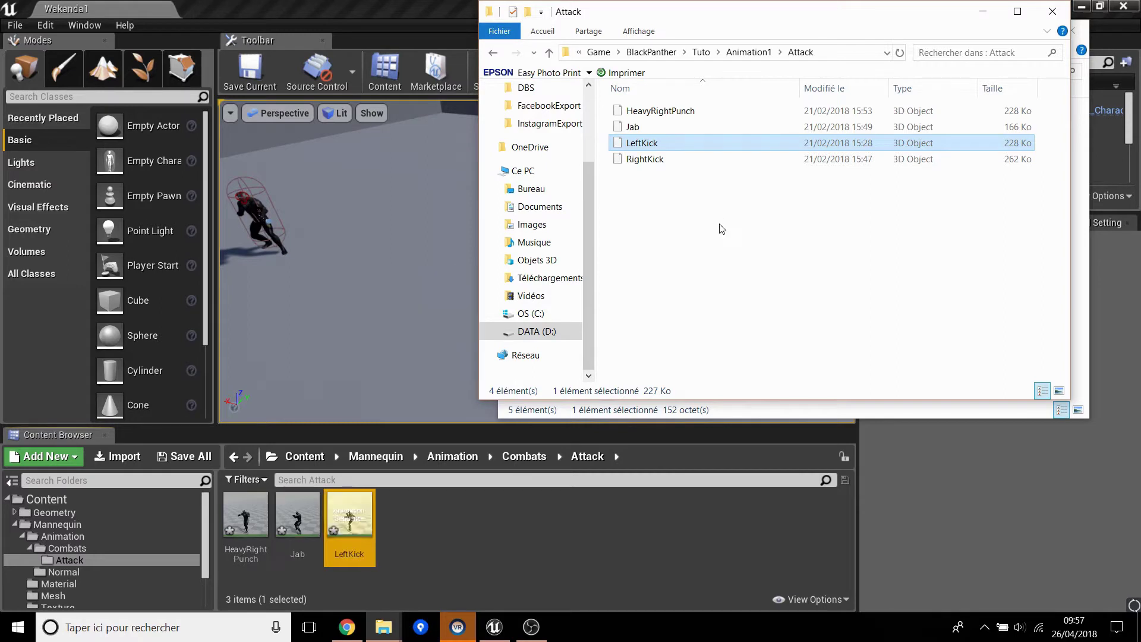
pyautogui.press('Down')
pyautogui.click(693, 179)
pyautogui.click(694, 159)
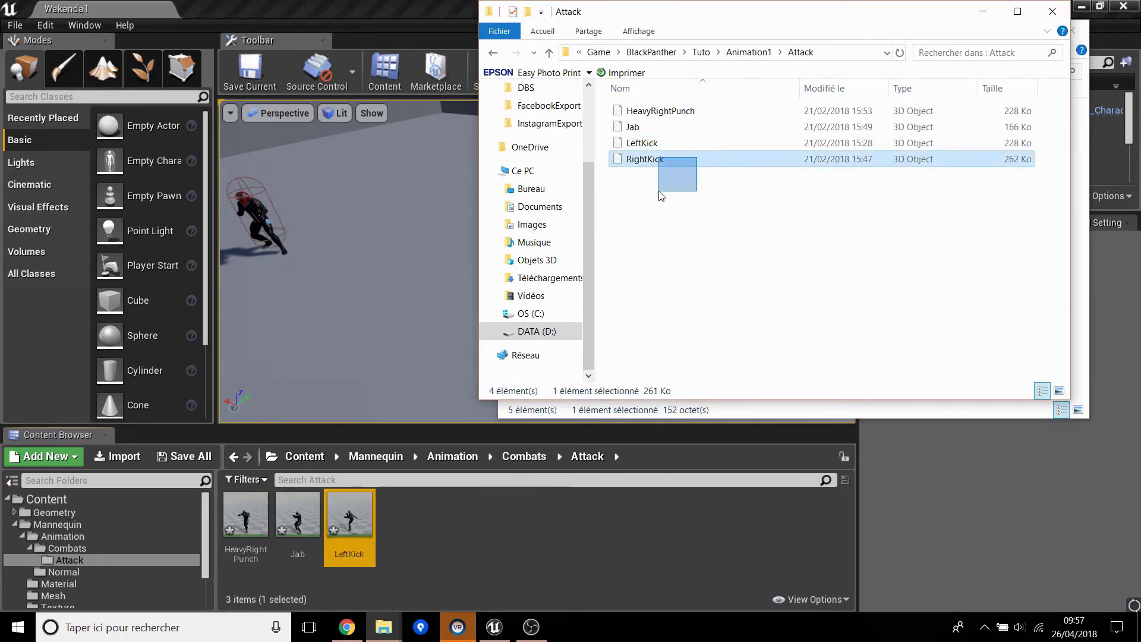
pyautogui.moveTo(678, 156); pyautogui.dragTo(444, 541)
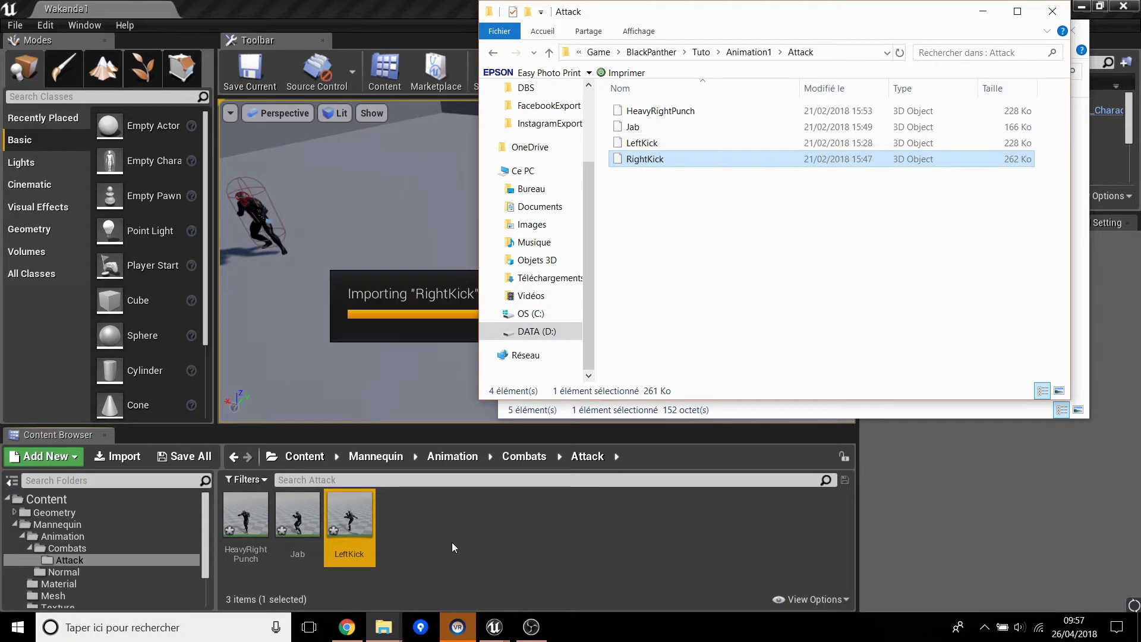
pyautogui.click(460, 45)
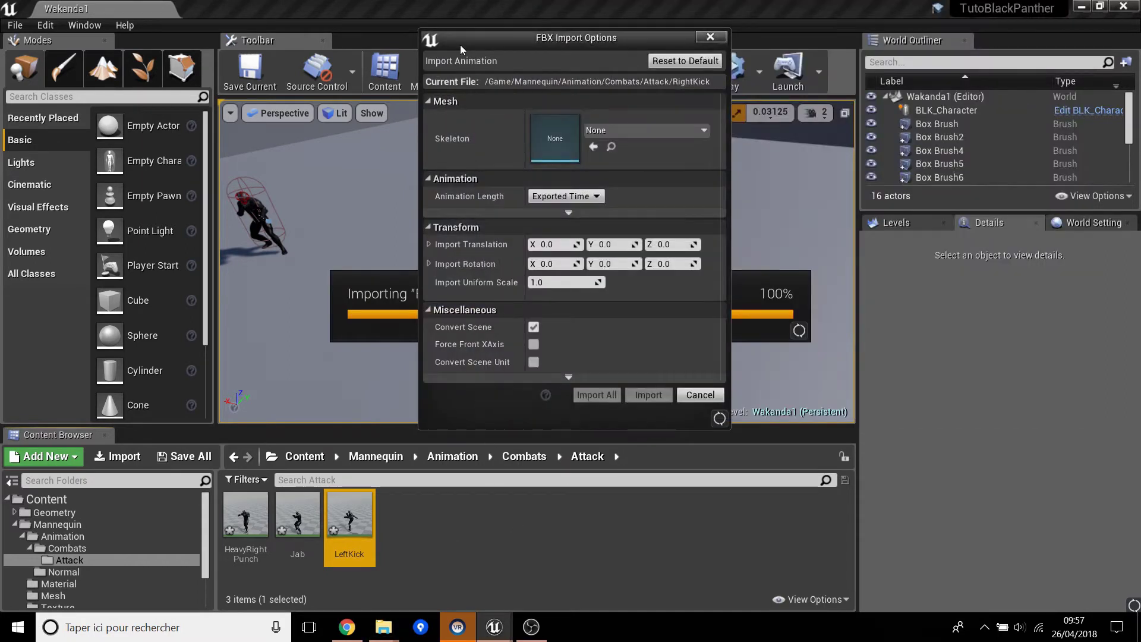
pyautogui.click(623, 129)
pyautogui.click(674, 244)
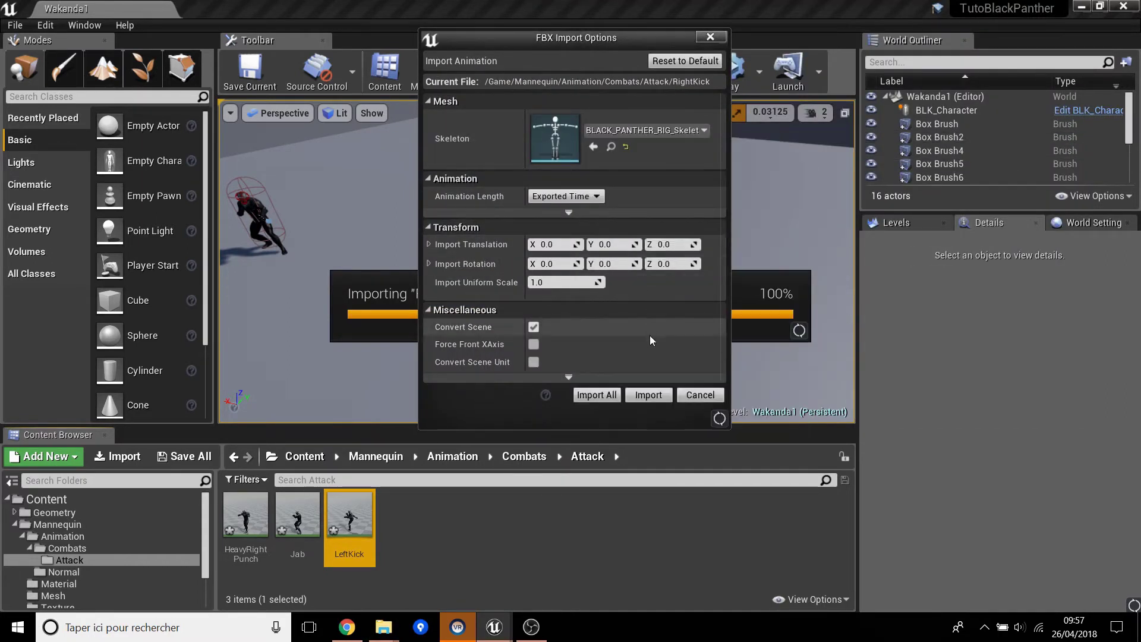
pyautogui.click(596, 394)
pyautogui.click(593, 550)
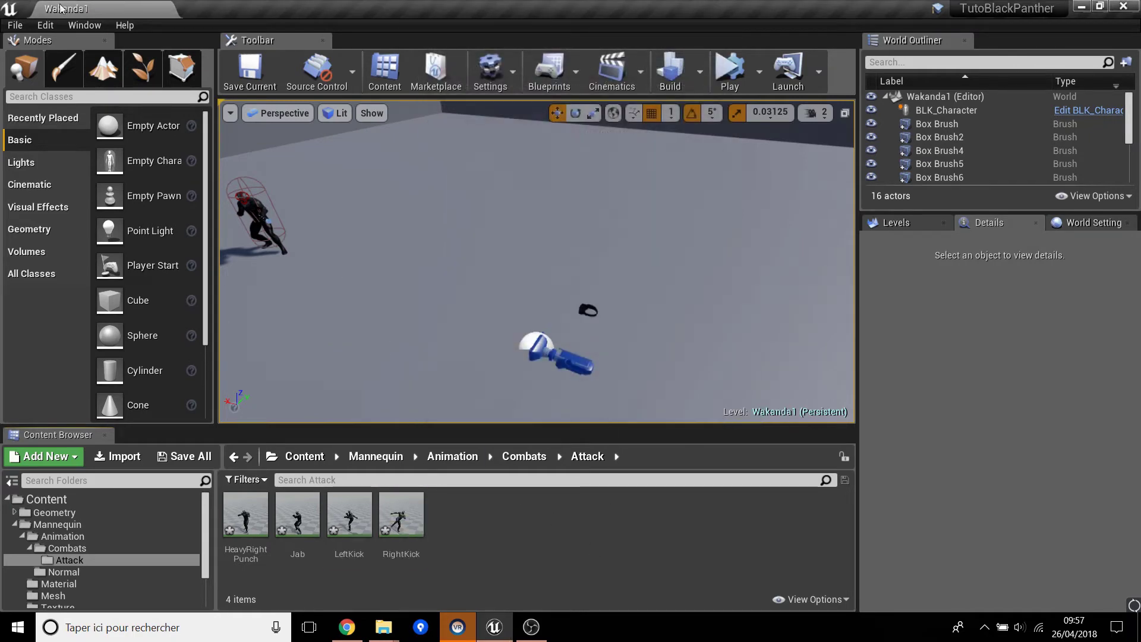
# Save all the newly imported attack animations in the project.
pyautogui.click(15, 25)
pyautogui.click(428, 425)
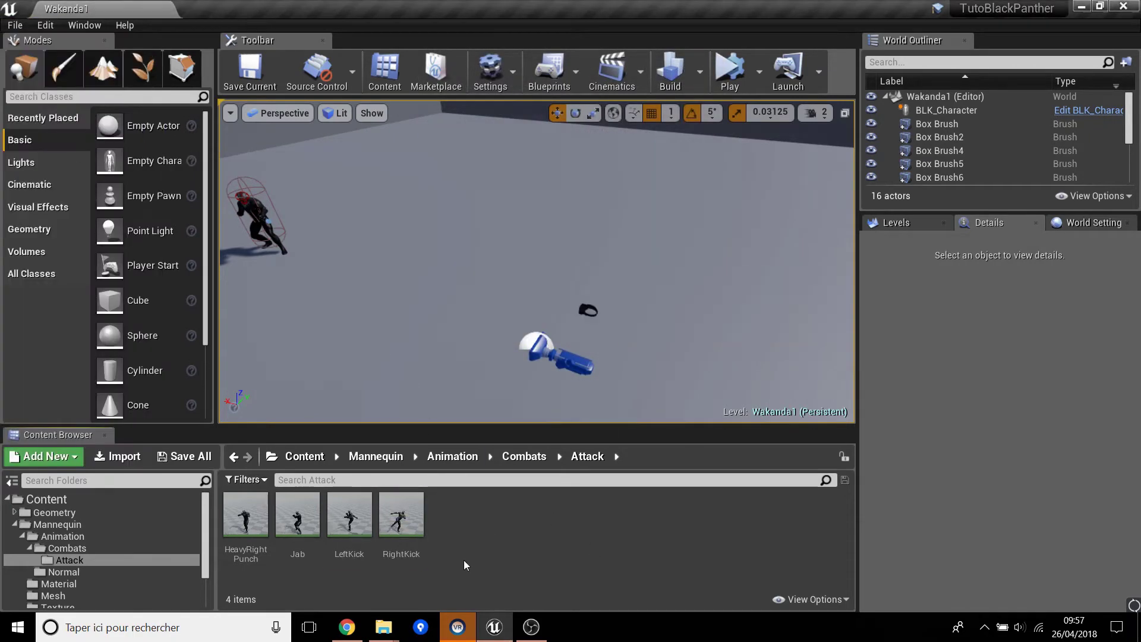
# Preview the HeavyRightPunch and Jab animations from the Attack folder, docking the animation editor beside the Wakanda1 level.
pyautogui.doubleClick(246, 515)
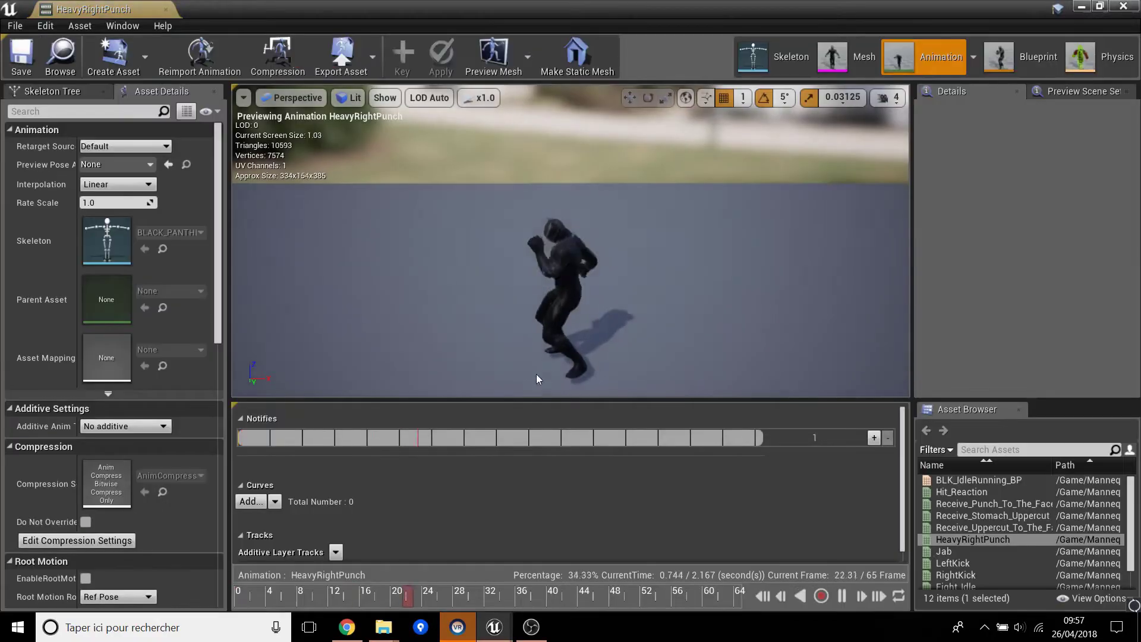
pyautogui.moveTo(94, 9); pyautogui.dragTo(291, 6)
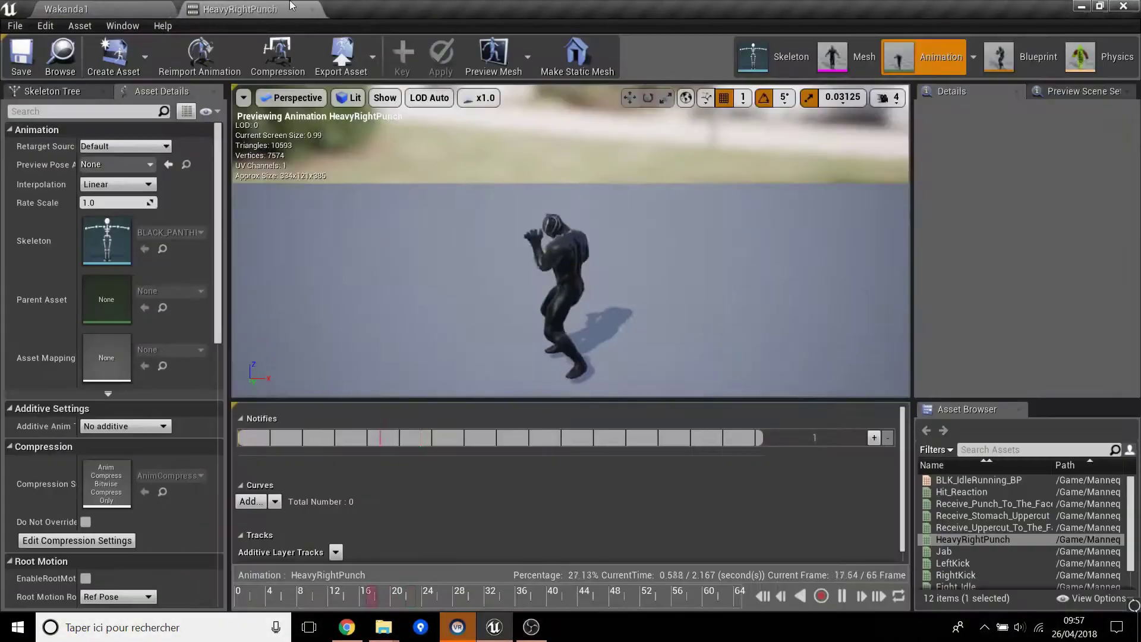
pyautogui.click(65, 9)
pyautogui.doubleClick(296, 512)
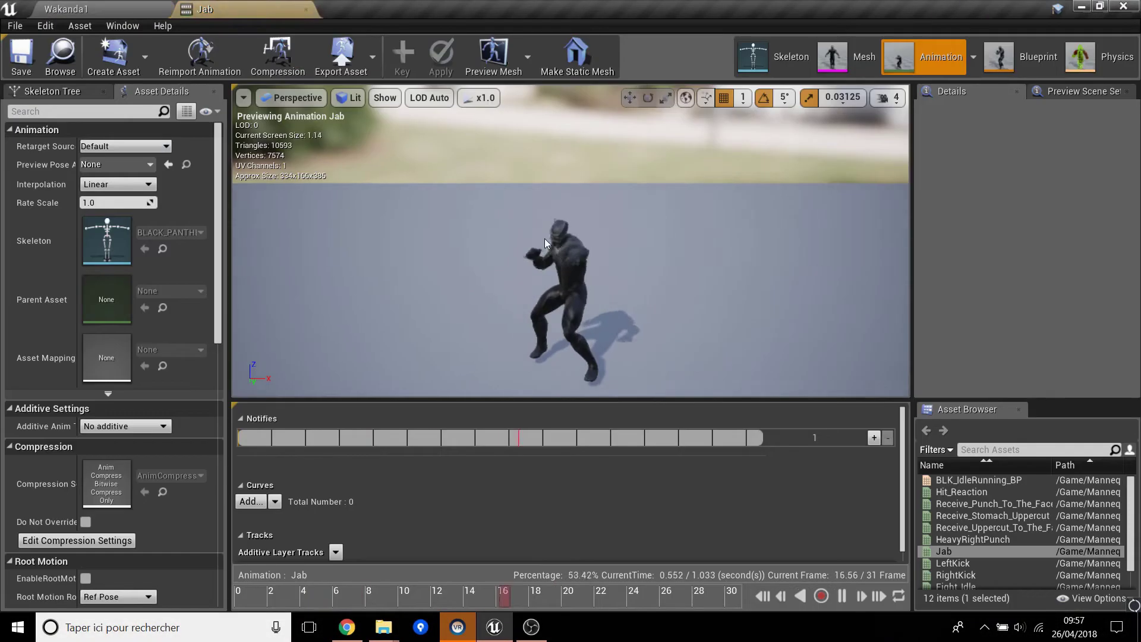
pyautogui.scroll(5, 412, 201)
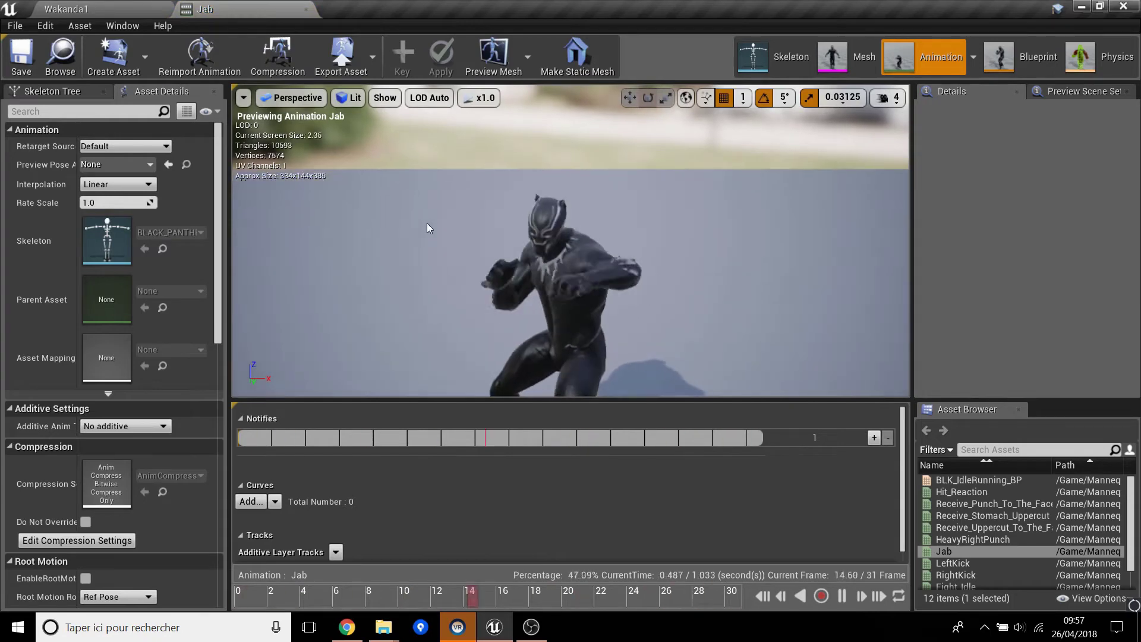
pyautogui.scroll(-5, 428, 225)
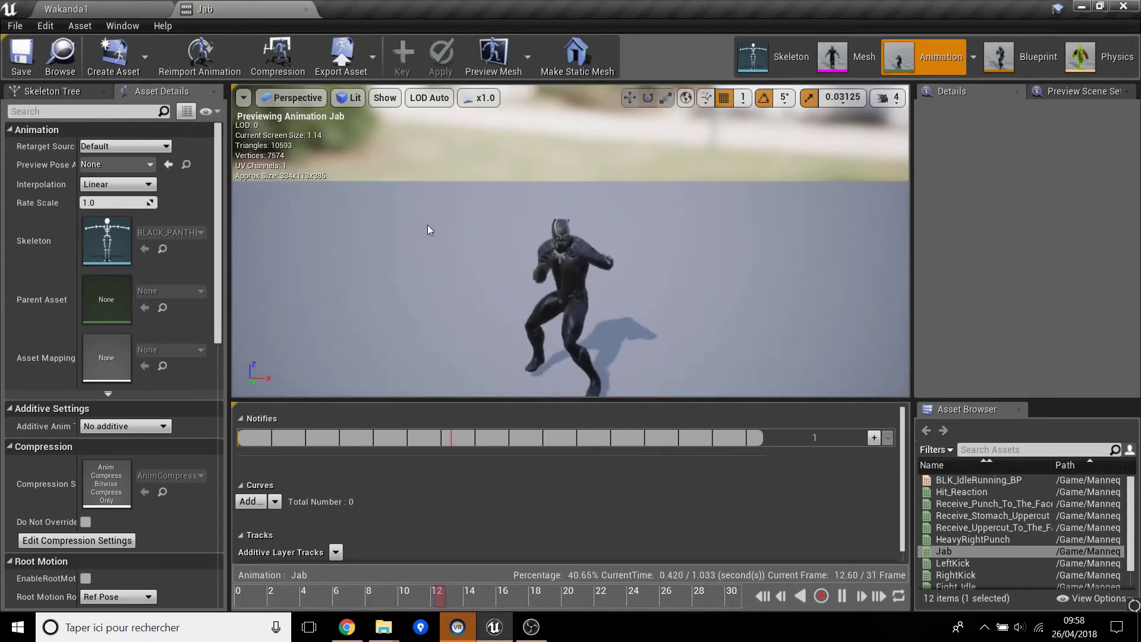
# Preview the LeftKick and RightKick animations from the Attack folder.
pyautogui.click(65, 9)
pyautogui.doubleClick(350, 521)
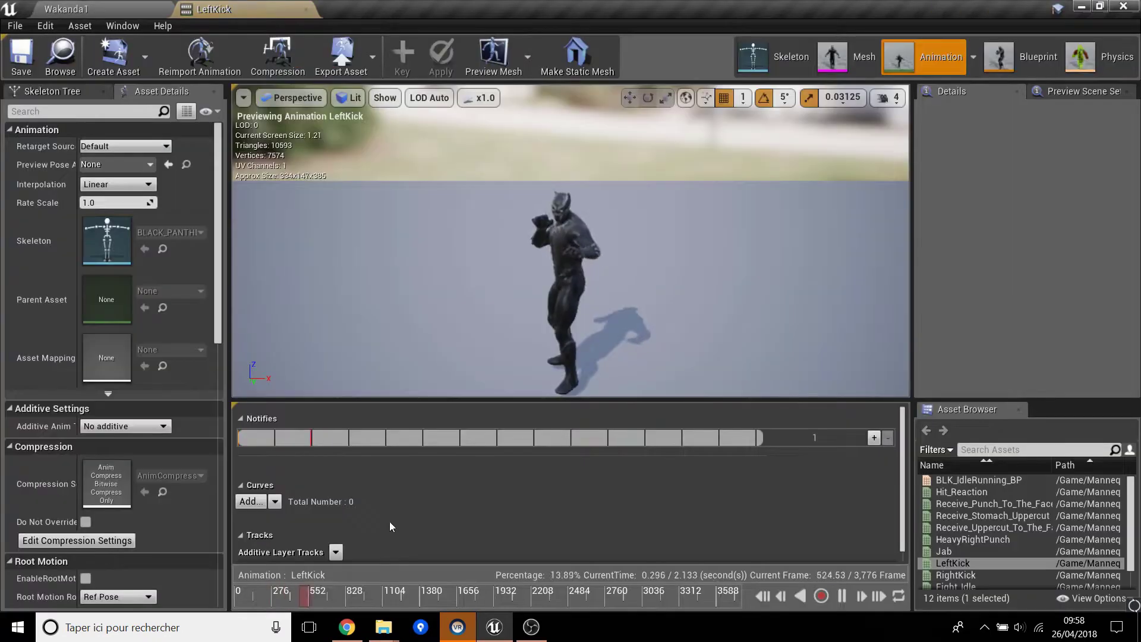
pyautogui.click(65, 9)
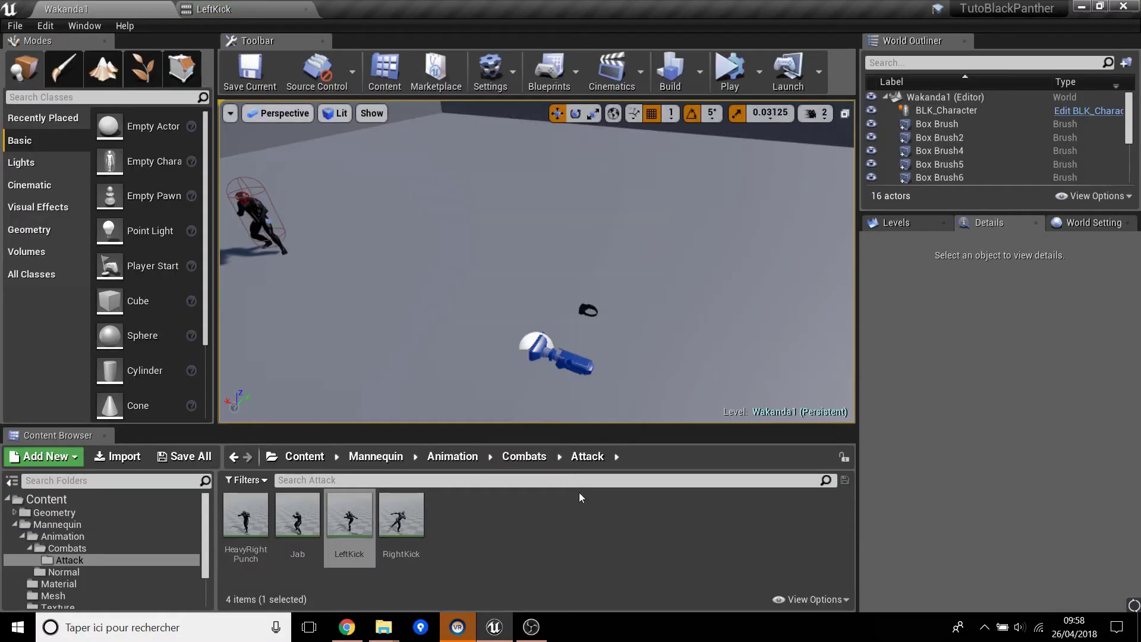
pyautogui.doubleClick(426, 535)
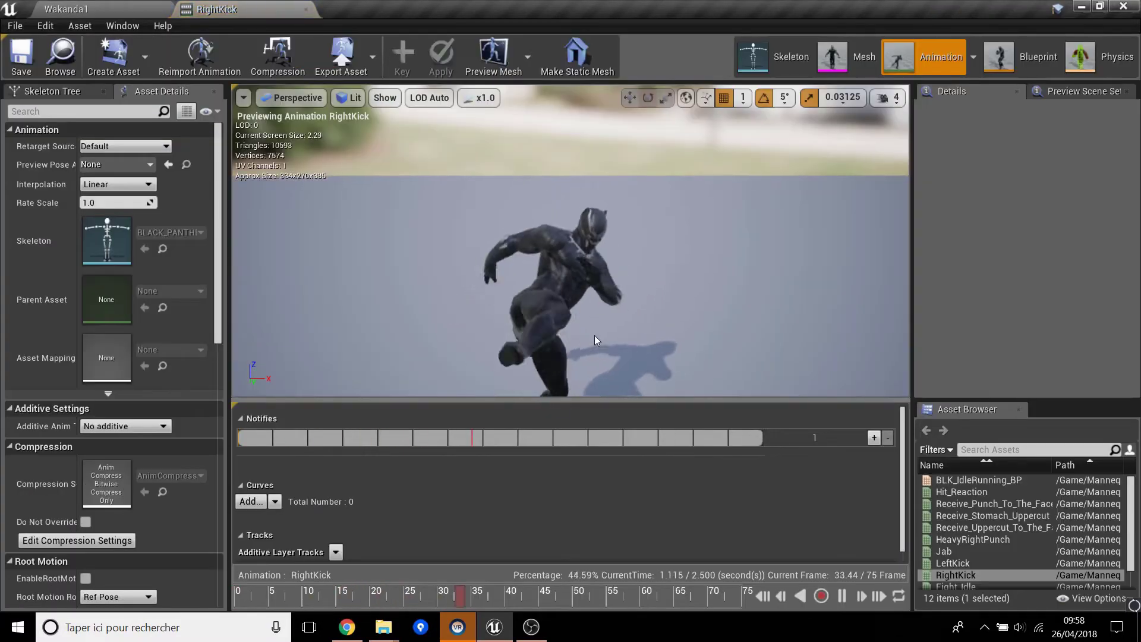
# Return to the Wakanda1 level, clear the asset selection and save all project changes.
pyautogui.click(107, 11)
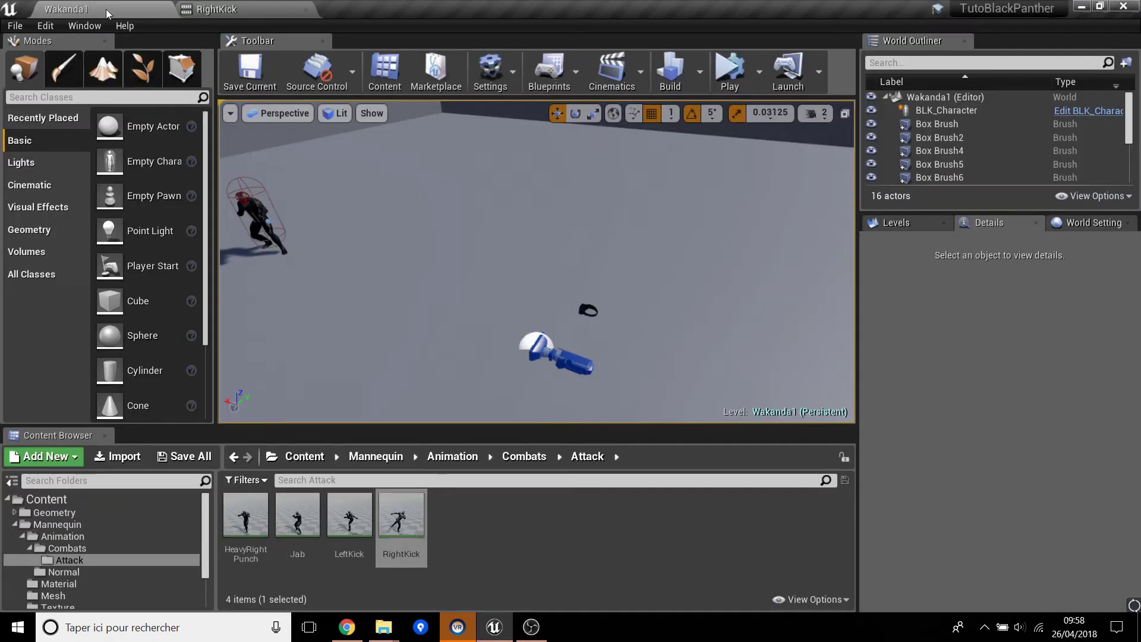
pyautogui.click(565, 541)
pyautogui.click(20, 25)
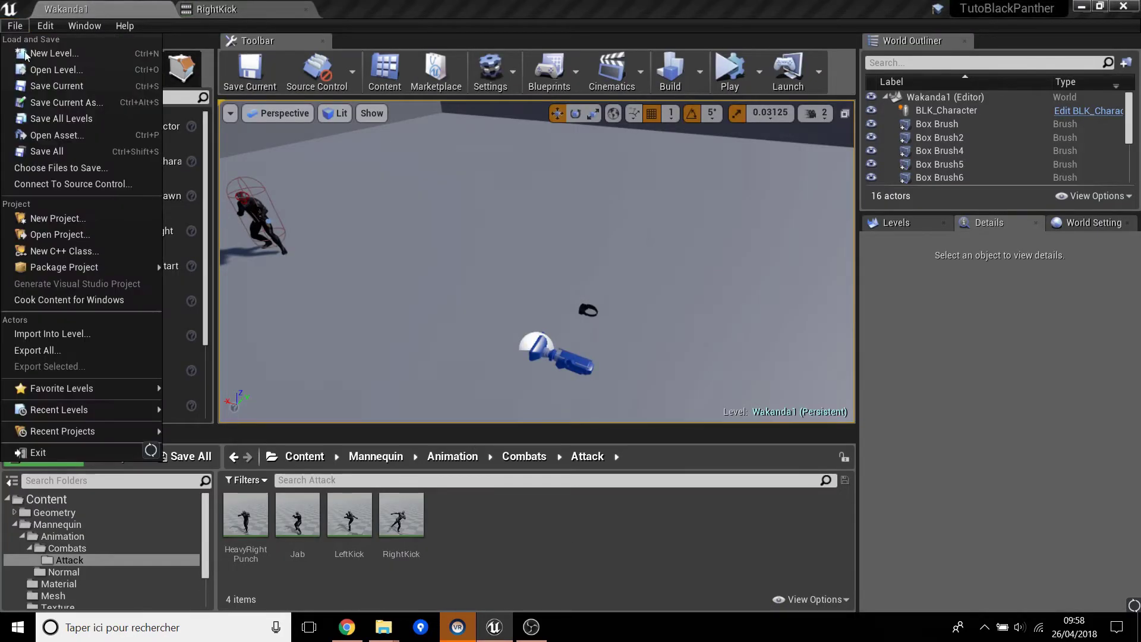
pyautogui.click(57, 148)
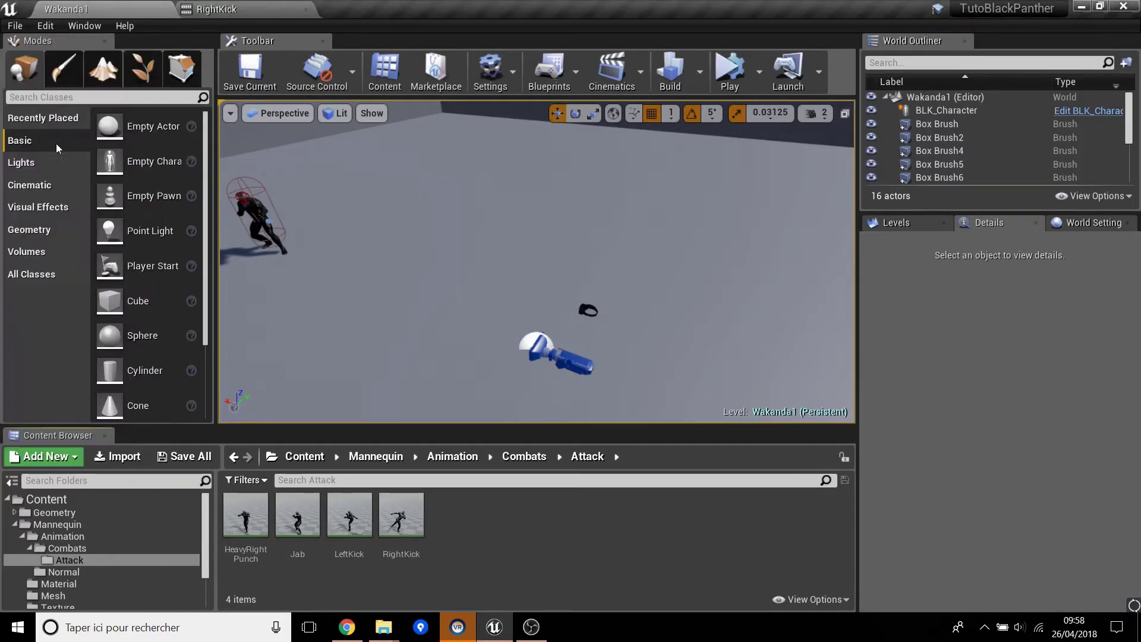
# Open the BLK_Anime_BP animation blueprint from the Mannequin Animation folder.
pyautogui.click(531, 457)
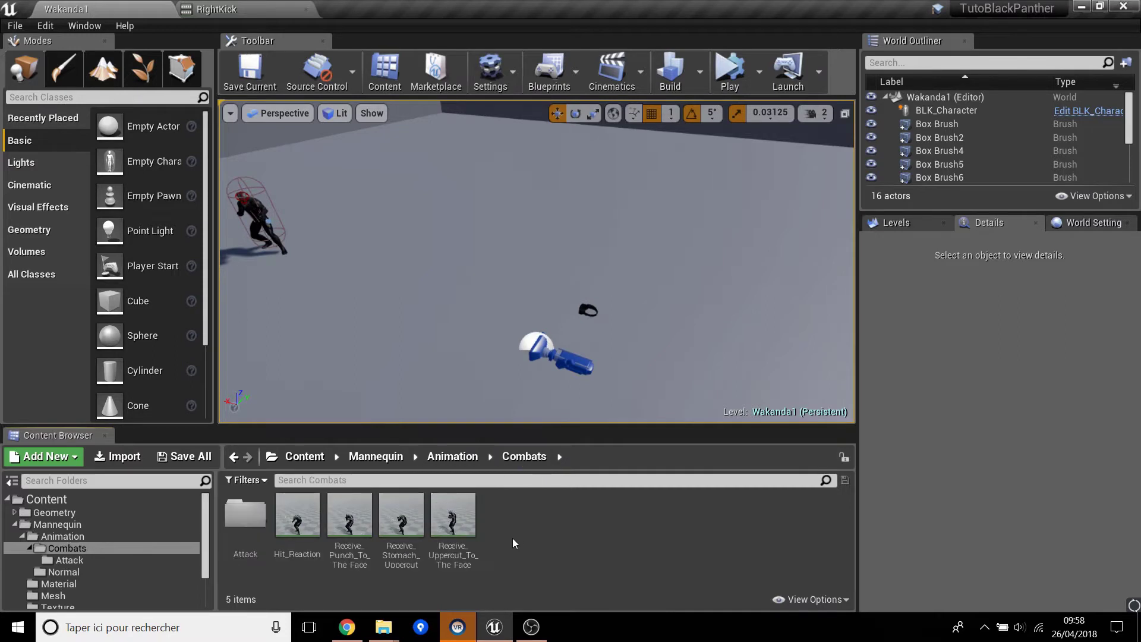
pyautogui.click(464, 459)
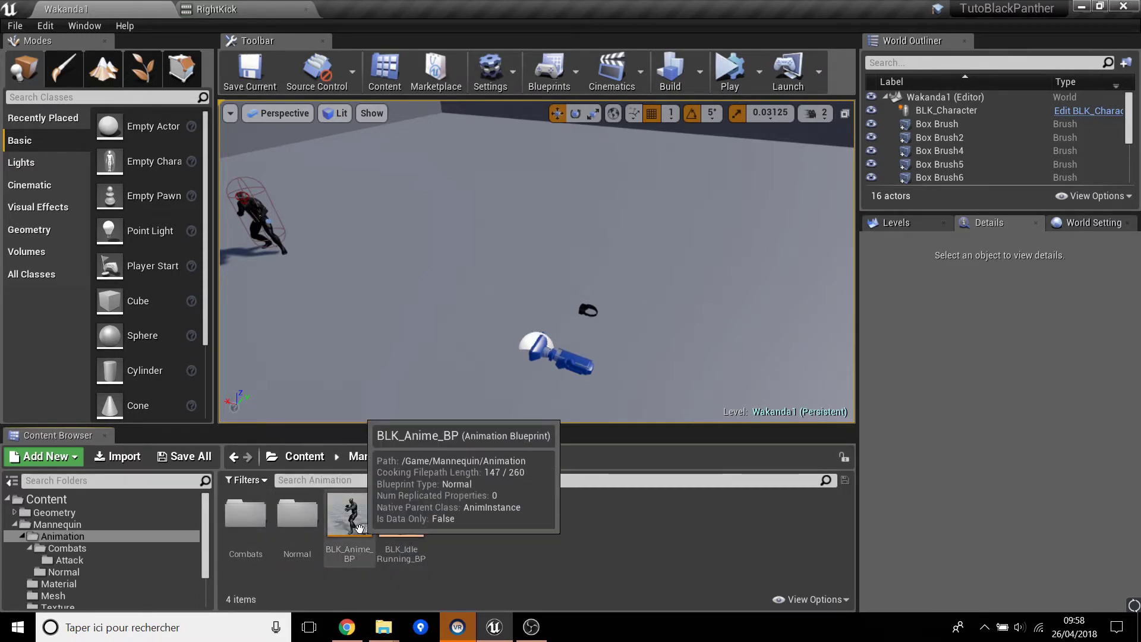
pyautogui.doubleClick(355, 533)
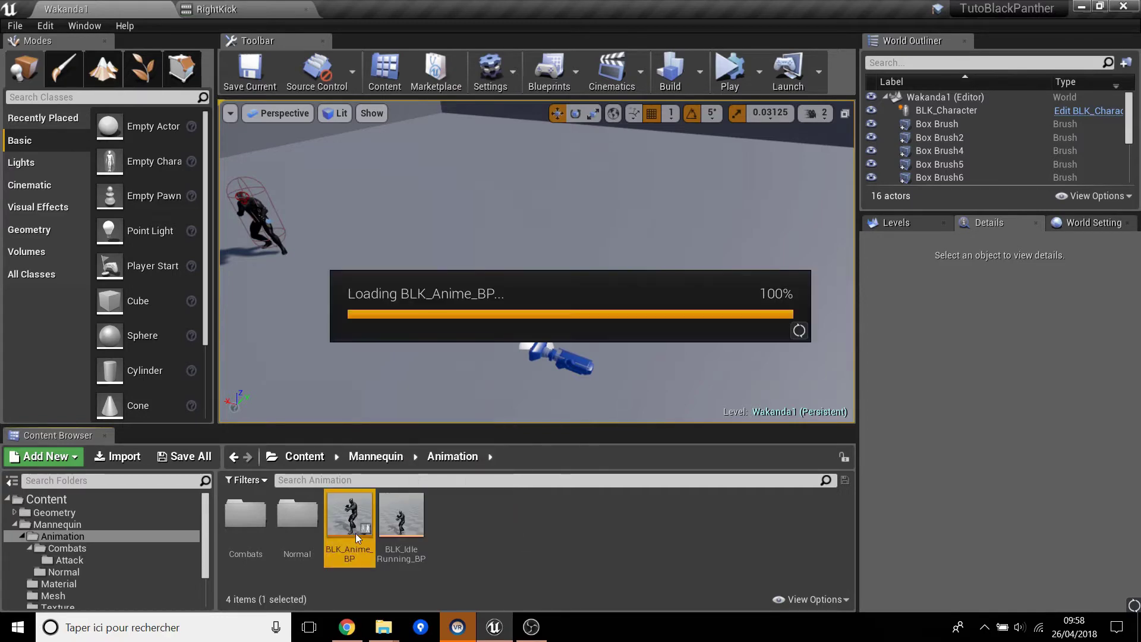
# Wrap the four hit-reaction branches with their Restart All, SET and Delay nodes in a comment box in the Event Graph.
pyautogui.scroll(-8, 498, 441)
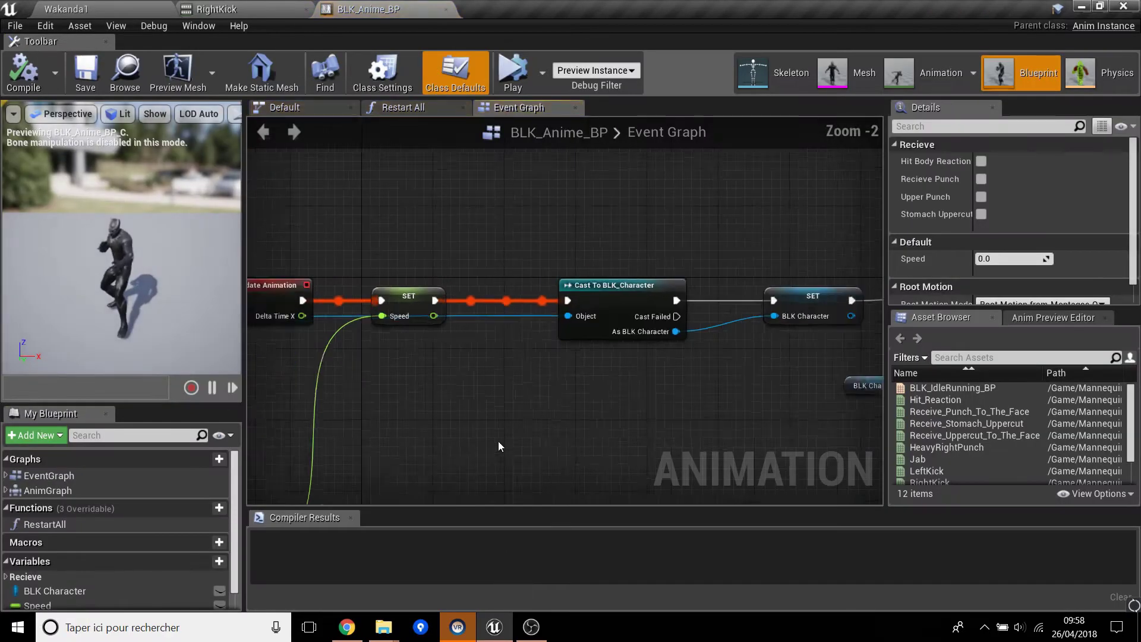
pyautogui.moveTo(554, 462); pyautogui.dragTo(359, 324, button='right')
pyautogui.scroll(1, 420, 357)
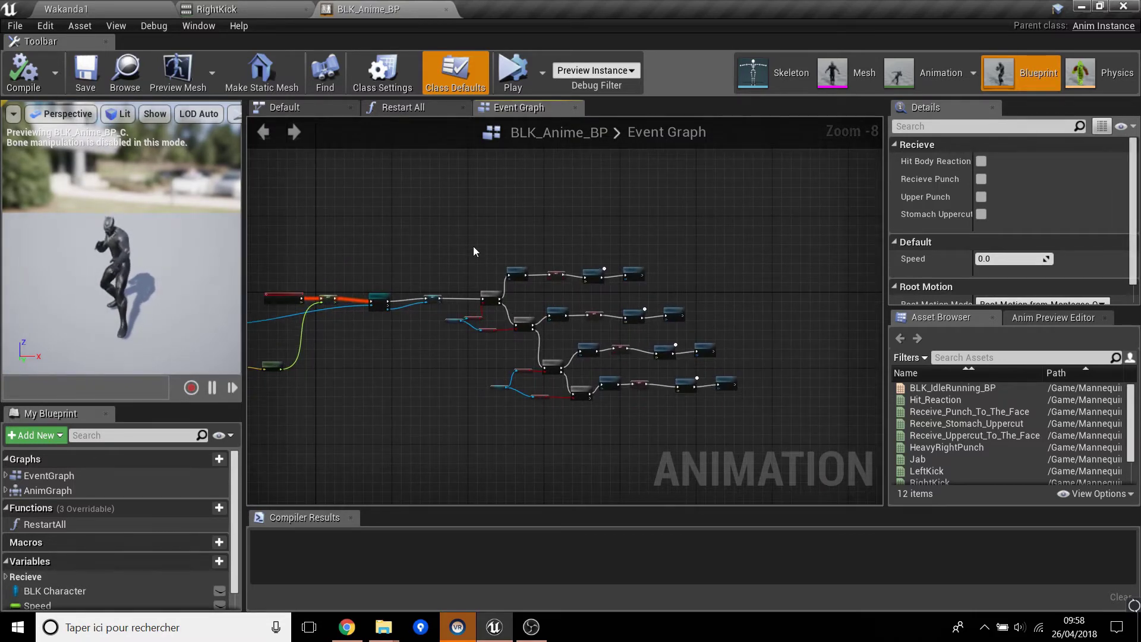
pyautogui.moveTo(490, 375); pyautogui.dragTo(740, 428)
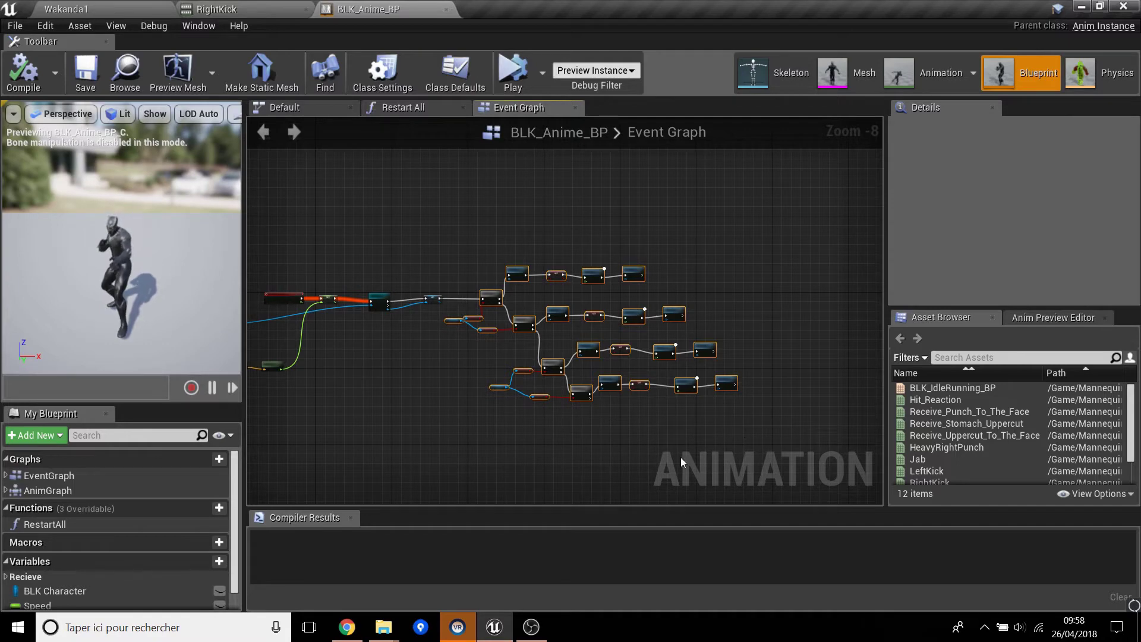
pyautogui.press('c')
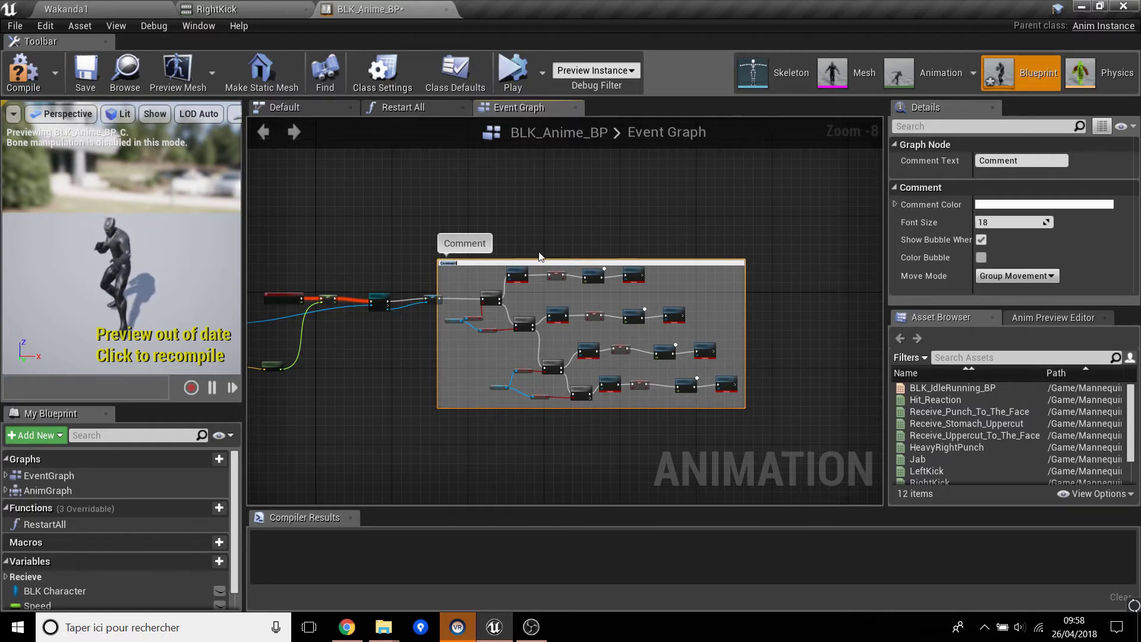
# Label the comment box around the hit-reaction nodes "Recive Punch animation".
pyautogui.scroll(2, 537, 270)
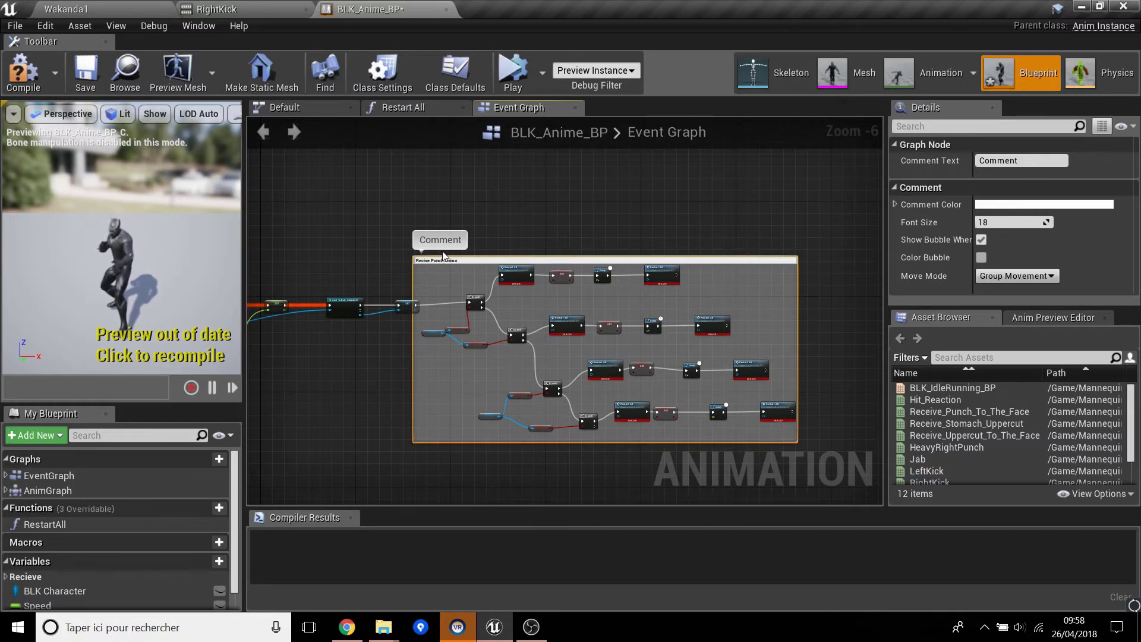
pyautogui.scroll(3, 442, 255)
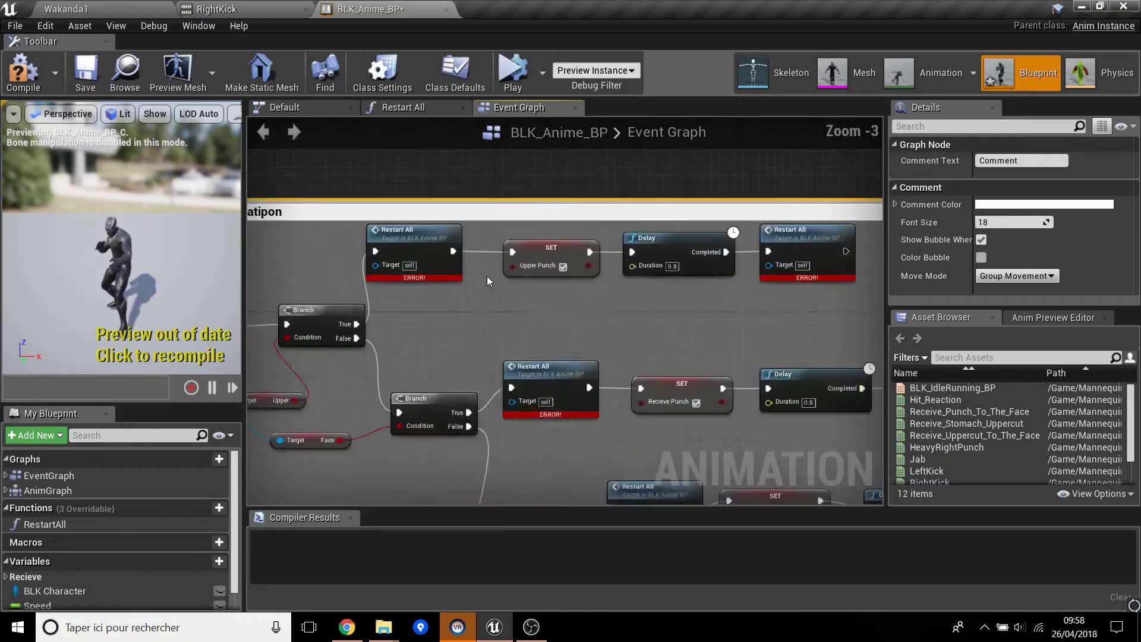
pyautogui.scroll(-1, 496, 268)
pyautogui.press('BackSpace')
pyautogui.press('BackSpace')
pyautogui.press('BackSpace')
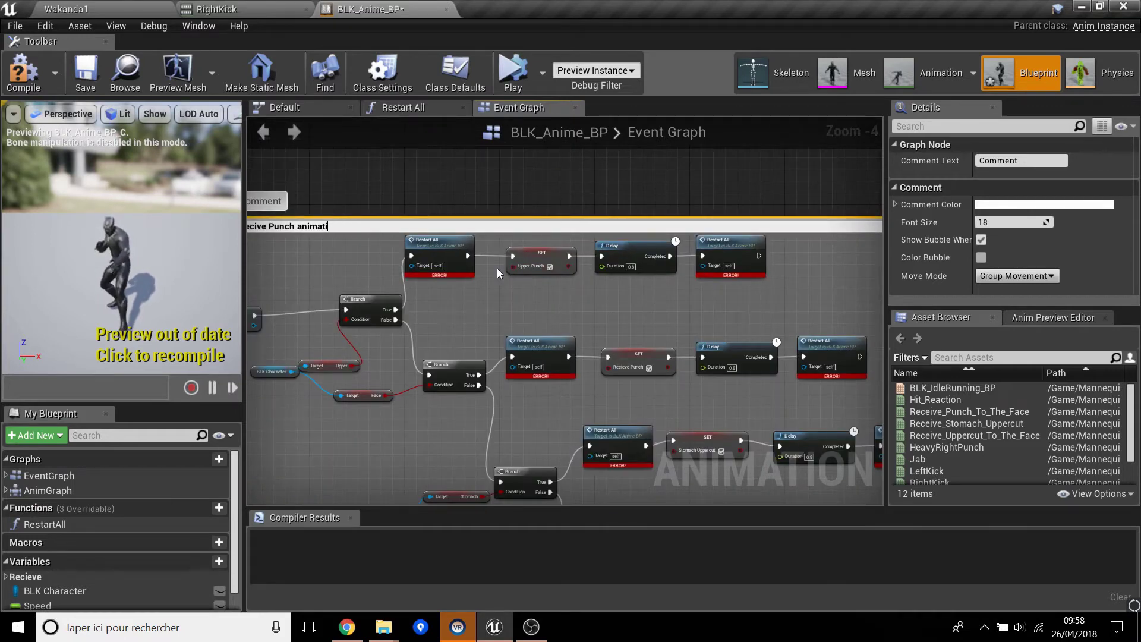
pyautogui.write('on')
pyautogui.press('Return')
# Change the color of the "Recive Punch animation" comment box to light red.
pyautogui.scroll(-6, 540, 328)
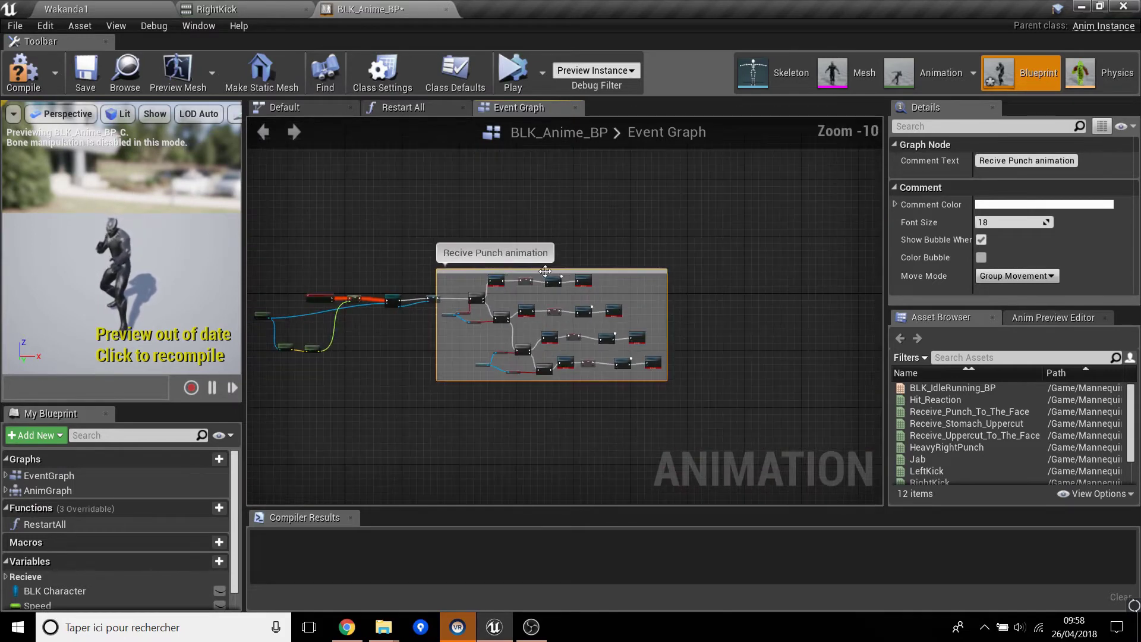
pyautogui.scroll(2, 505, 318)
pyautogui.click(1075, 205)
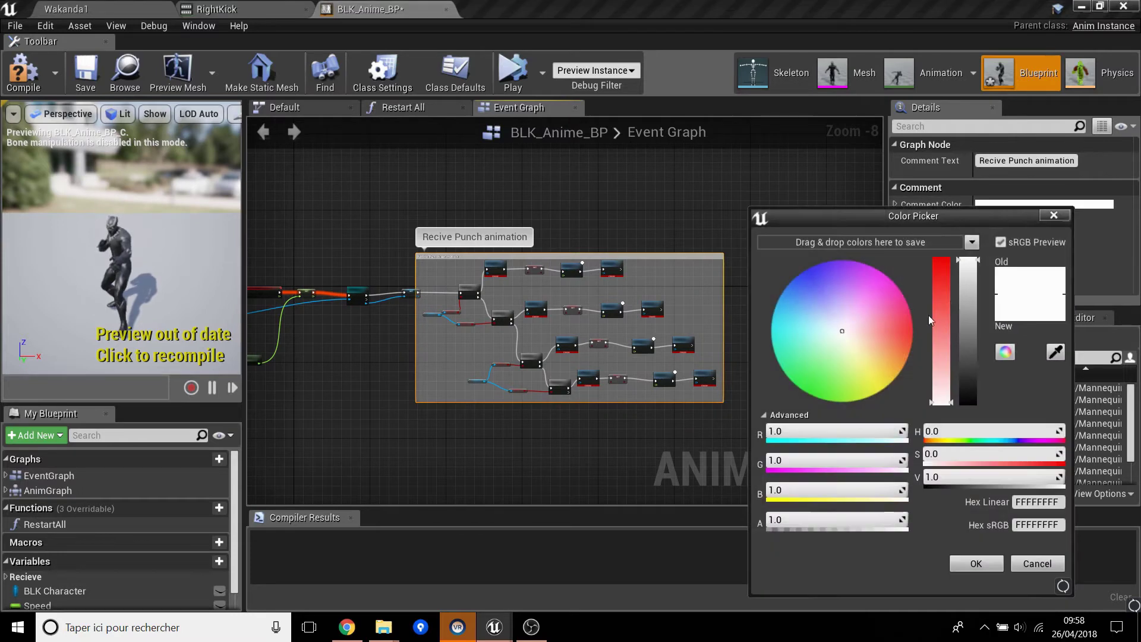
pyautogui.click(903, 337)
pyautogui.click(975, 563)
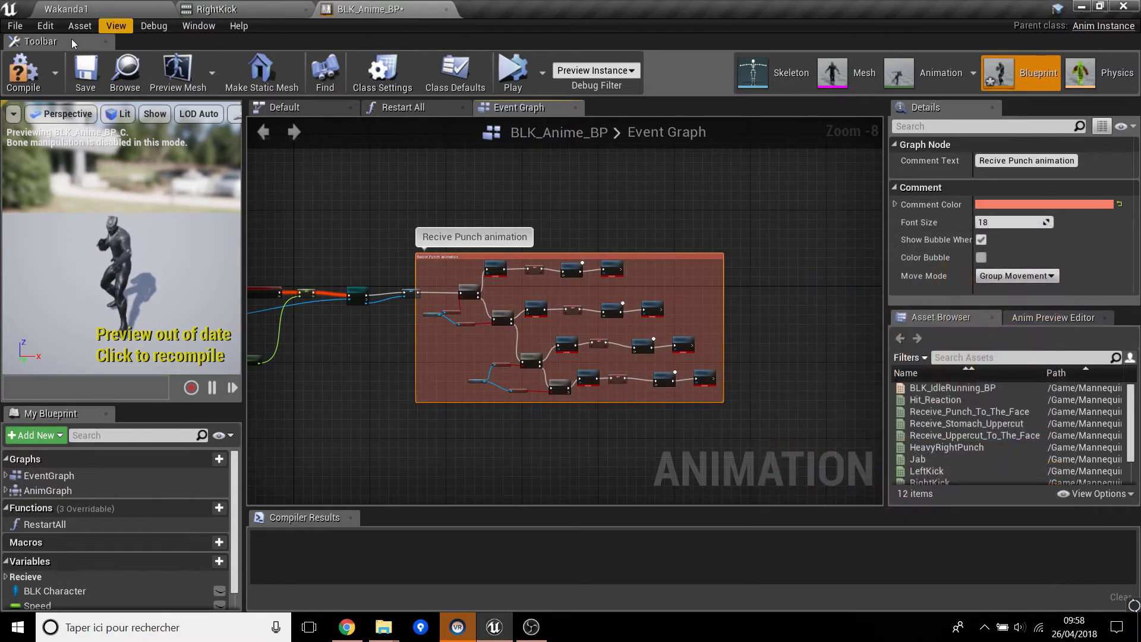
# Compile and save the BLK_Anime_BP animation blueprint.
pyautogui.click(23, 71)
pyautogui.click(86, 71)
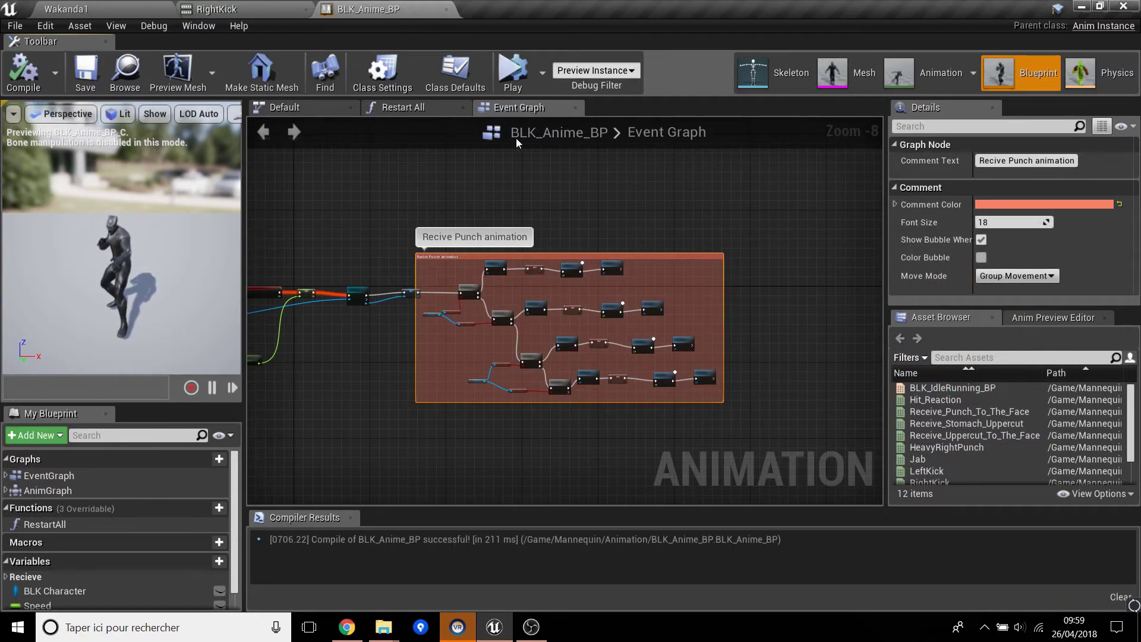
pyautogui.scroll(-1, 116, 554)
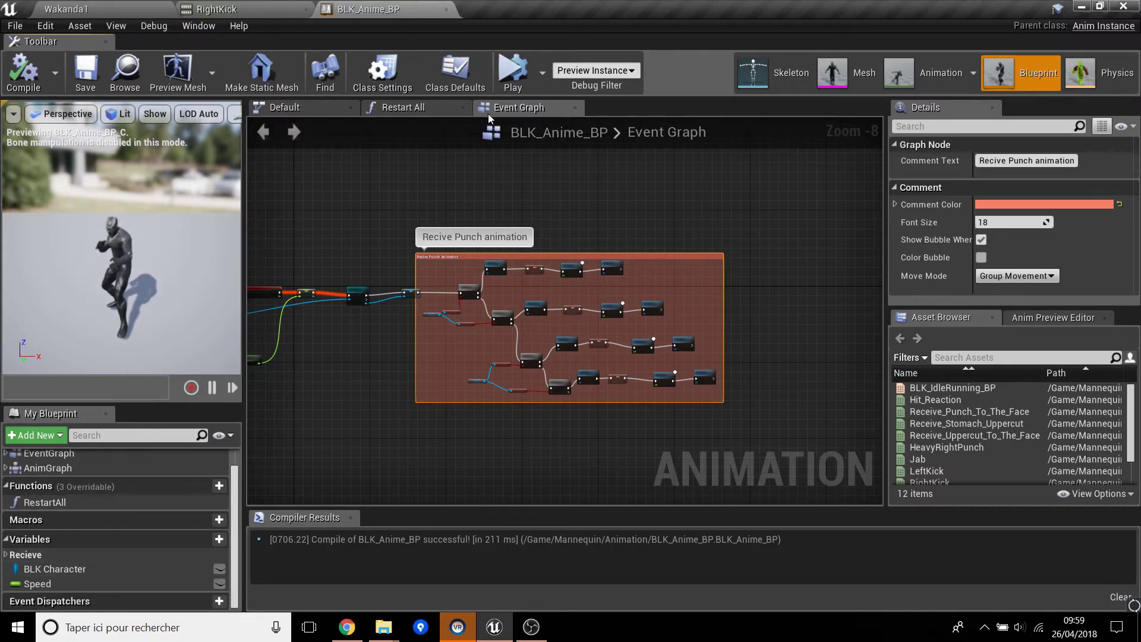
# Open the Default state machine and move the Entry node directly above the BLK_IdleRunning_BP state.
pyautogui.click(312, 109)
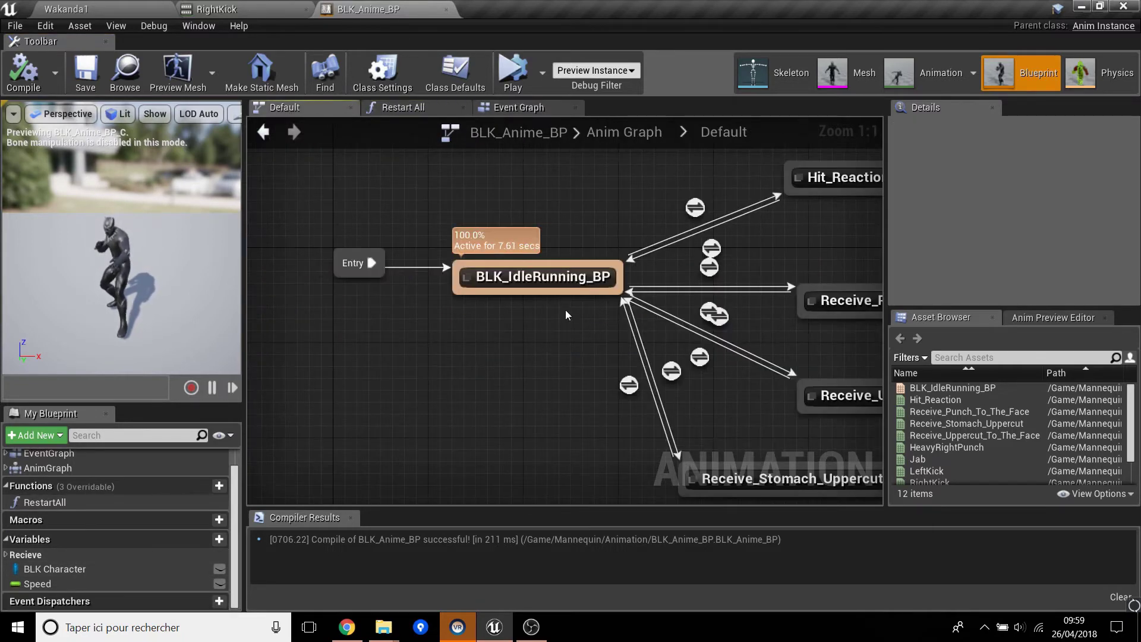
pyautogui.scroll(2, 566, 315)
pyautogui.moveTo(595, 188); pyautogui.dragTo(815, 415)
pyautogui.moveTo(758, 418); pyautogui.dragTo(884, 481, button='right')
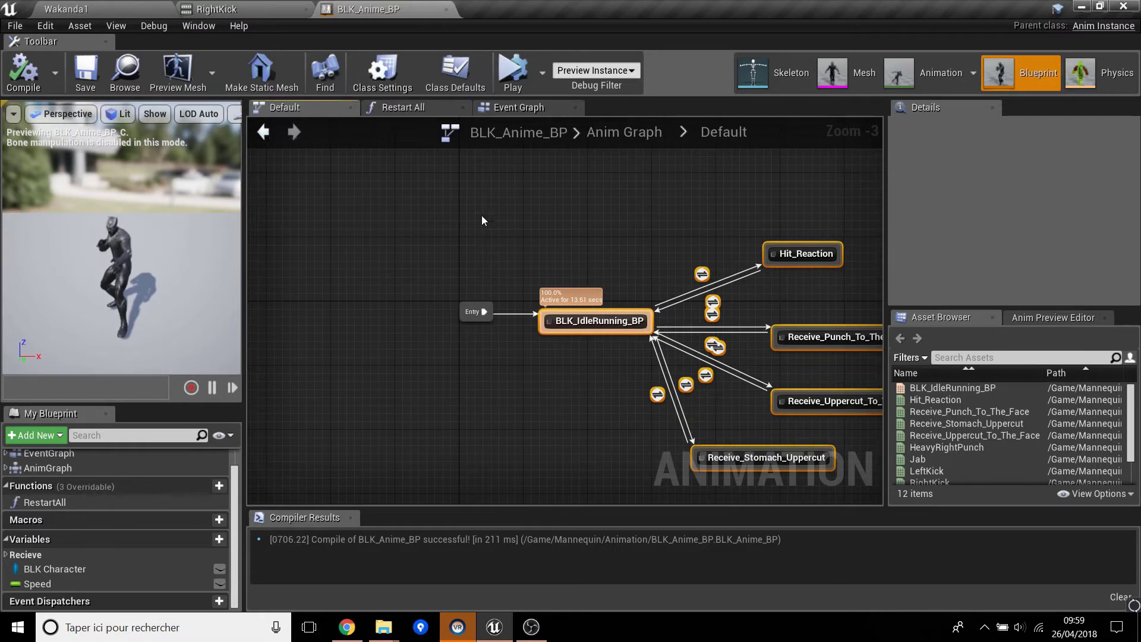
pyautogui.moveTo(469, 313); pyautogui.dragTo(569, 293)
pyautogui.click(458, 338)
pyautogui.click(469, 306)
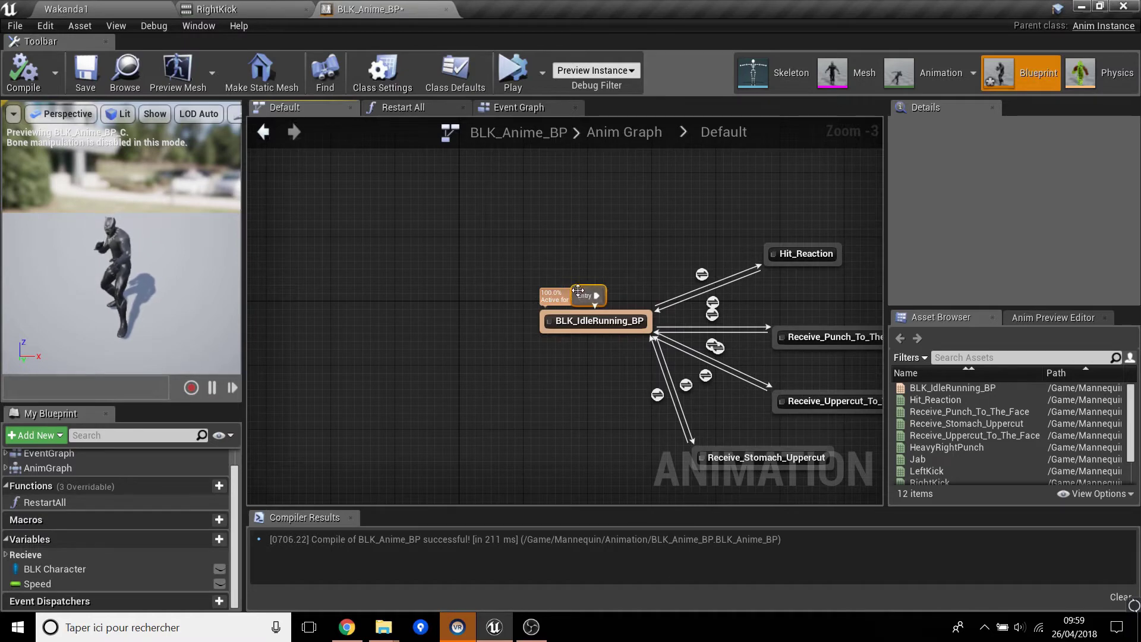
# Add the Jab animation as a new state above BLK_IdleRunning_BP in the Default state machine.
pyautogui.moveTo(507, 400); pyautogui.dragTo(589, 365, button='right')
pyautogui.scroll(-3, 950, 424)
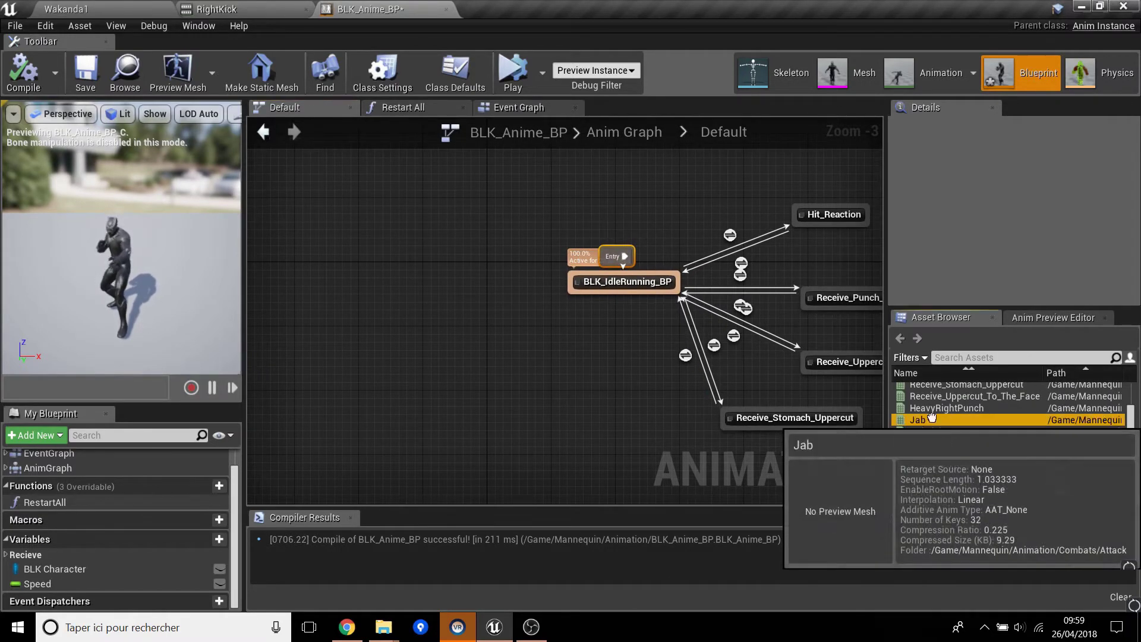
pyautogui.moveTo(949, 423); pyautogui.dragTo(543, 202)
pyautogui.click(543, 202)
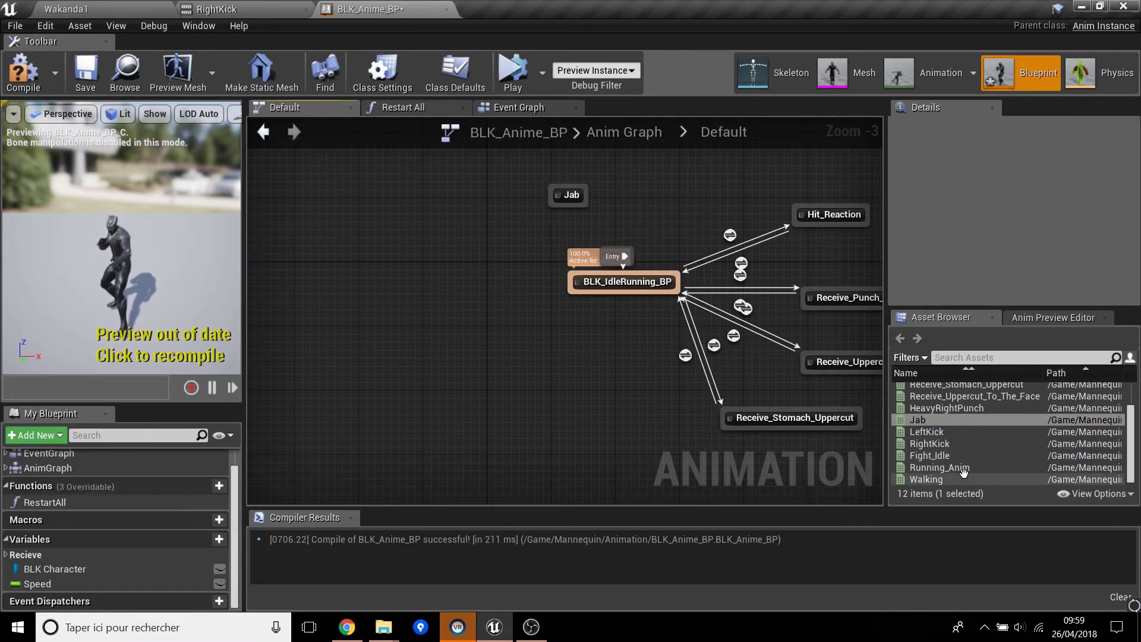
# Add the HeavyRightPunch animation as a state left of Jab and the LeftKick animation as a state just below HeavyRightPunch.
pyautogui.click(956, 409)
pyautogui.moveTo(957, 409); pyautogui.dragTo(484, 203)
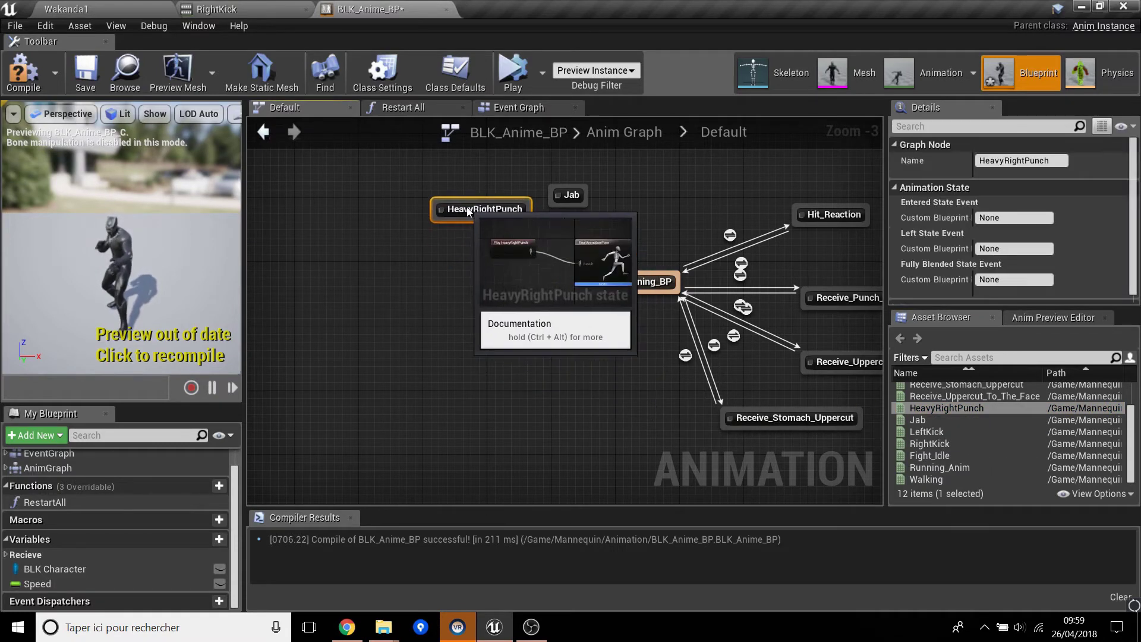
pyautogui.click(586, 356)
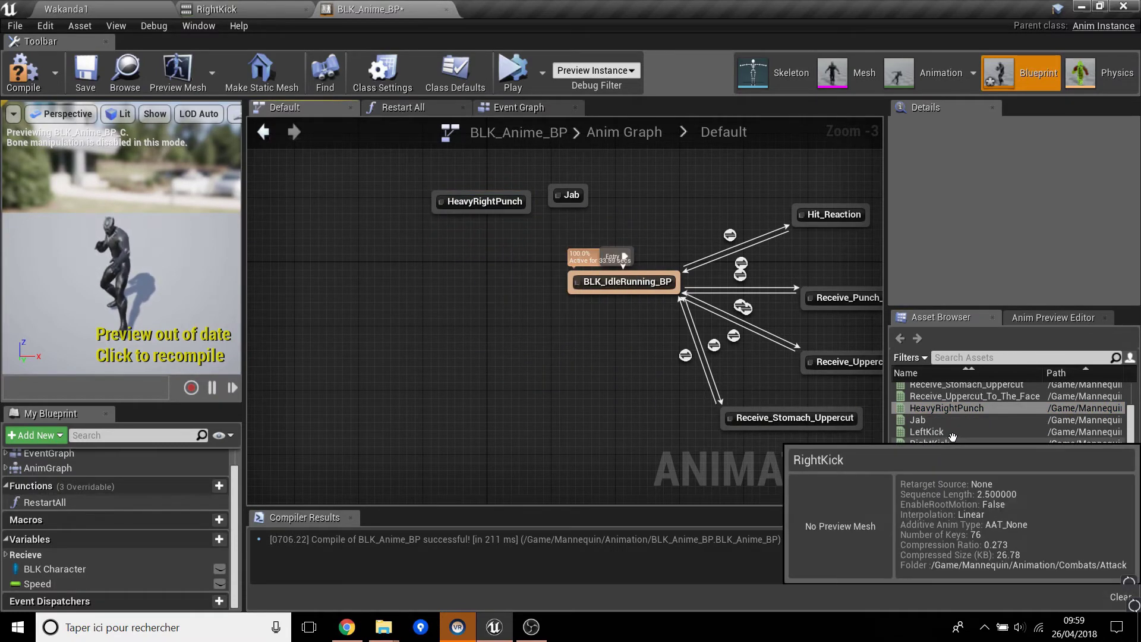
pyautogui.moveTo(937, 434); pyautogui.dragTo(503, 285)
pyautogui.click(509, 337)
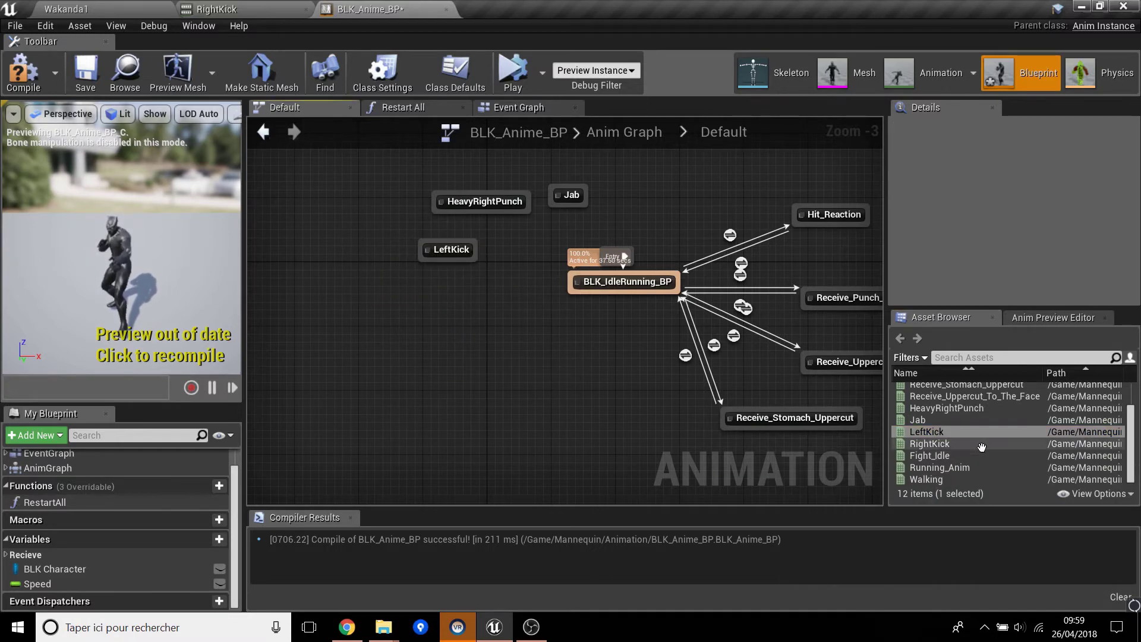
# Add the RightKick animation as a state below LeftKick and shift both kick states slightly upward.
pyautogui.moveTo(930, 443); pyautogui.dragTo(435, 292)
pyautogui.click(455, 340)
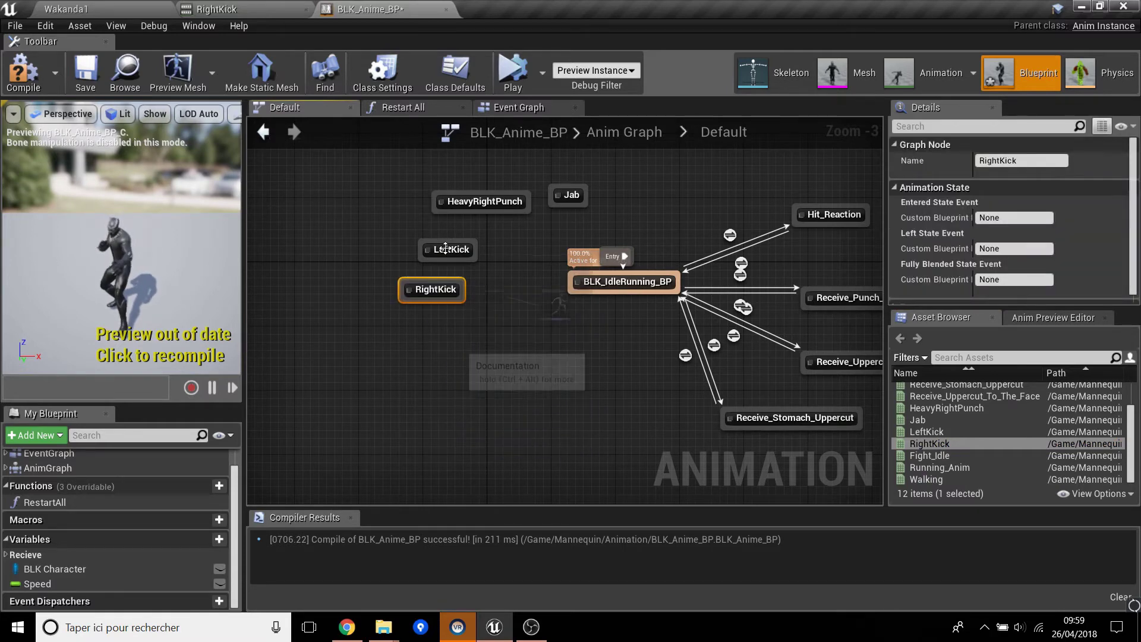
pyautogui.moveTo(451, 250); pyautogui.dragTo(449, 233)
pyautogui.moveTo(444, 296); pyautogui.dragTo(442, 279)
pyautogui.click(551, 305)
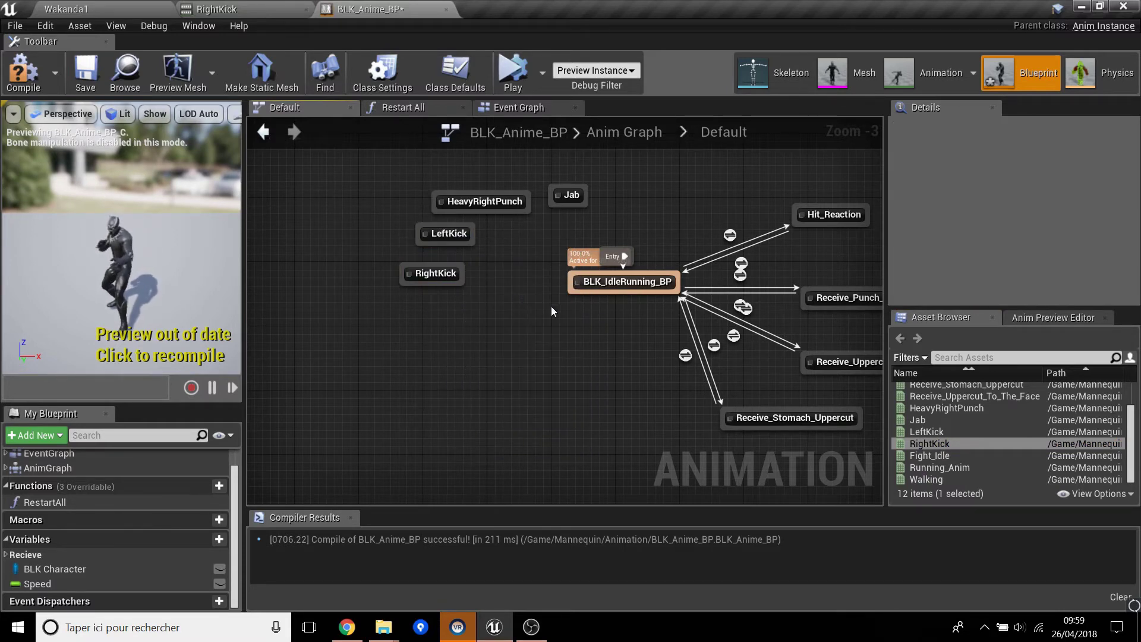
# Create a transition from the BLK_IdleRunning_BP state to the Jab state.
pyautogui.scroll(1, 504, 319)
pyautogui.scroll(1, 423, 231)
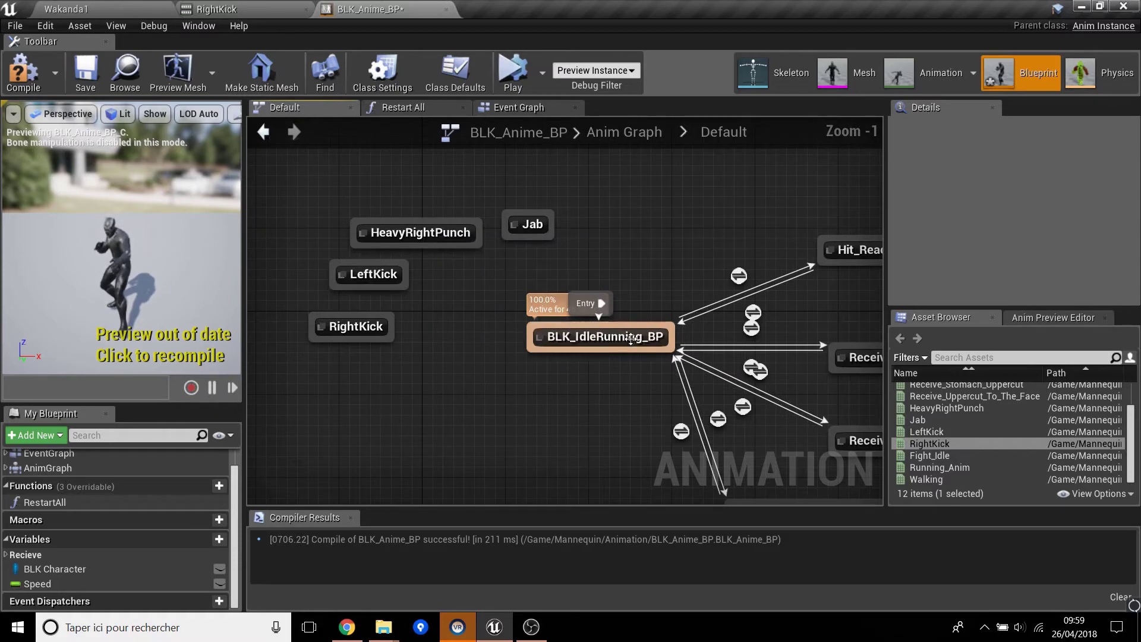
pyautogui.moveTo(564, 321); pyautogui.dragTo(534, 237)
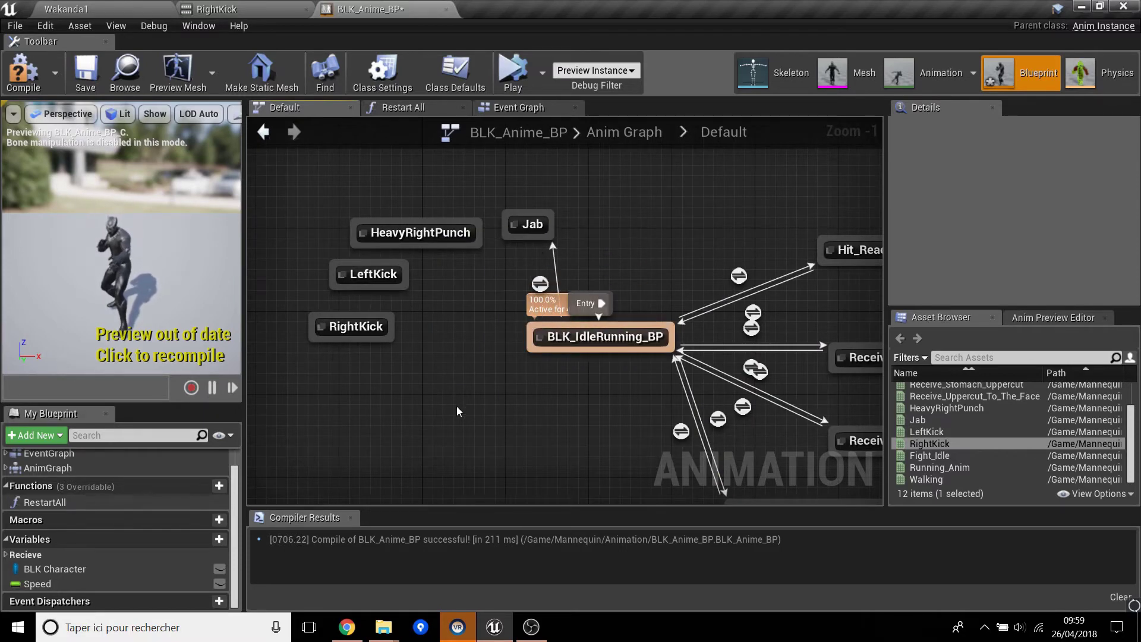
# Add a Boolean variable named JabPunch and put it in a new category named attack.
pyautogui.click(219, 539)
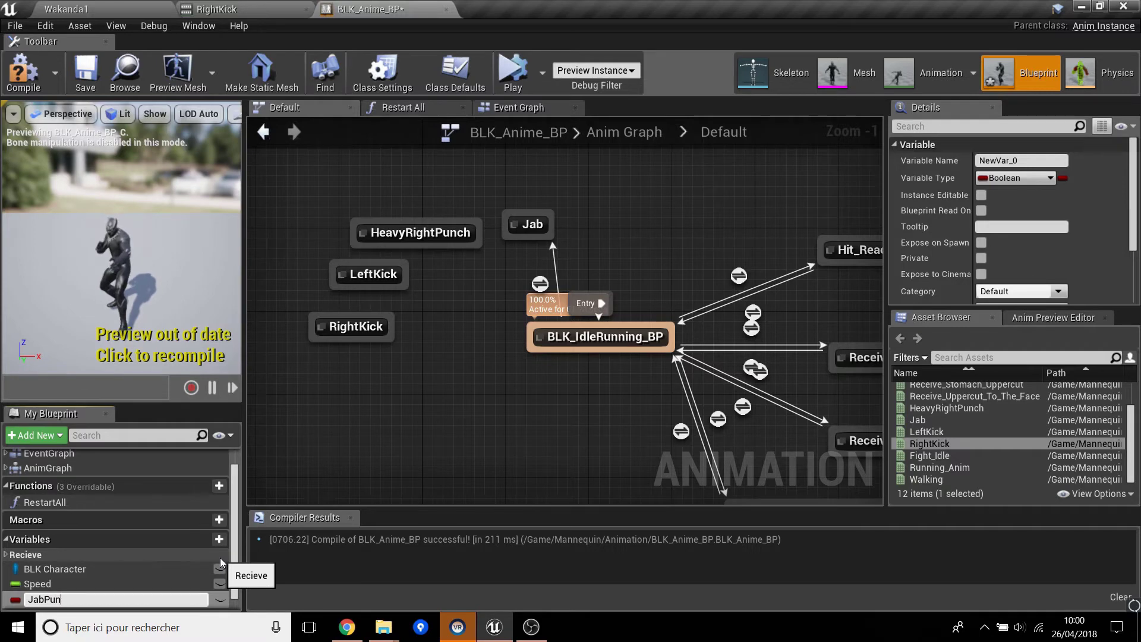
pyautogui.press('Return')
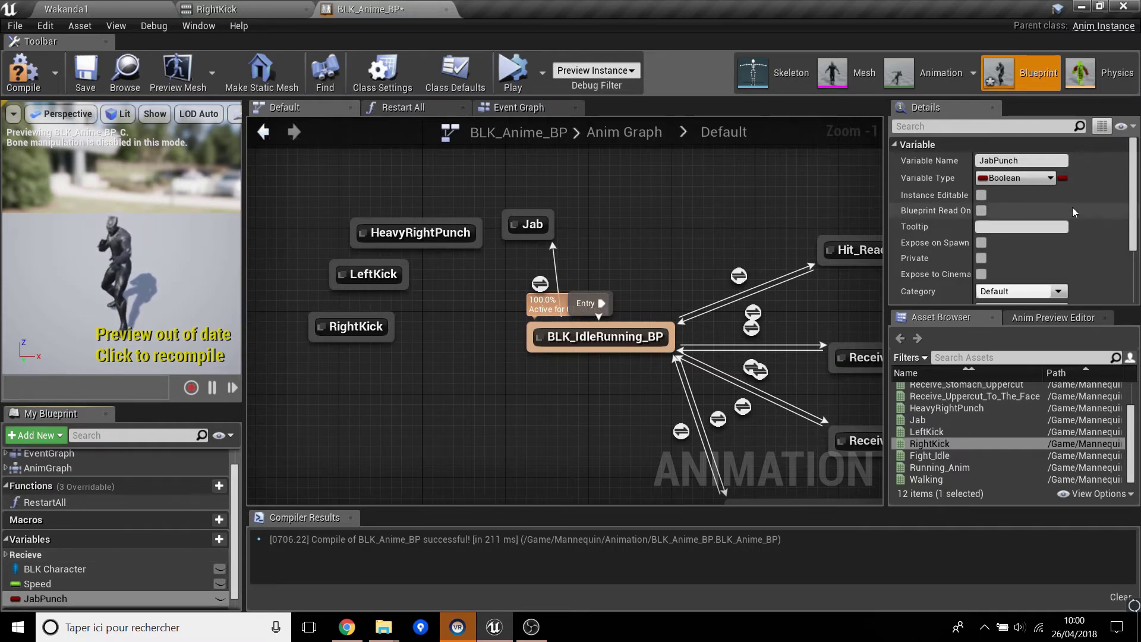
pyautogui.click(1023, 291)
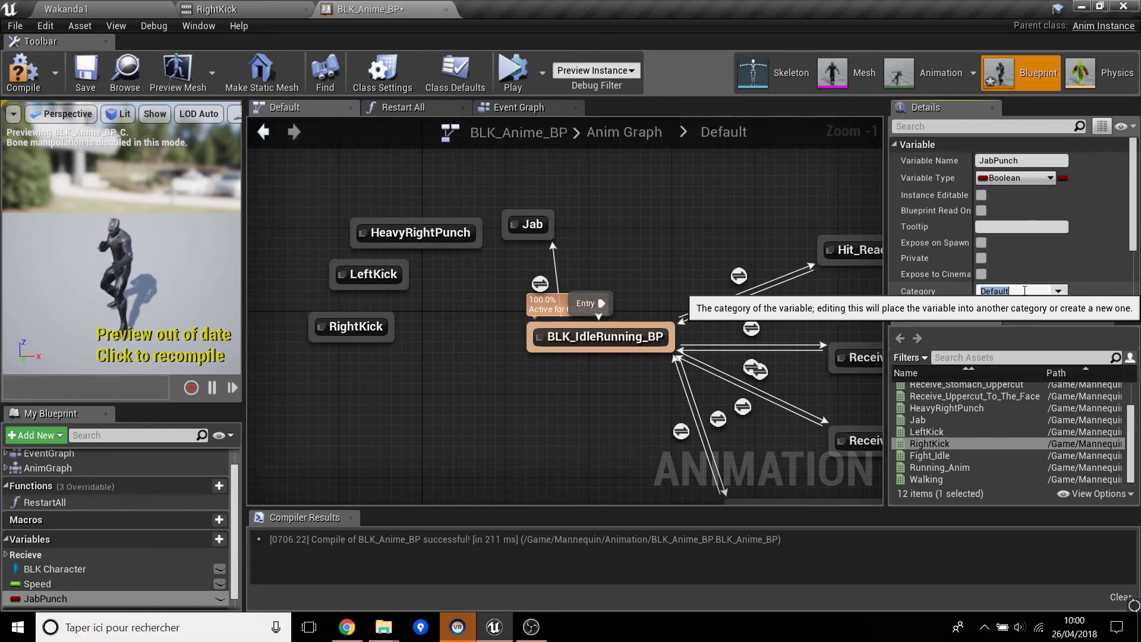
pyautogui.press('Return')
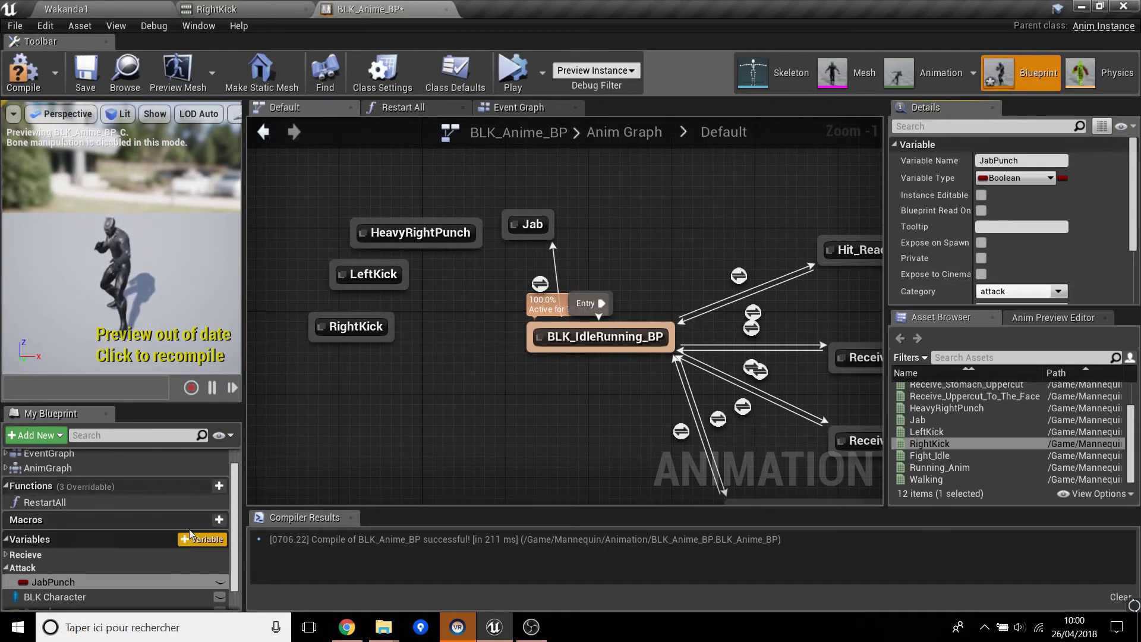
# Make JabPunch drive Can Enter Transition in the BLK_IdleRunning_BP to Jab rule and return to the Default state machine.
pyautogui.click(411, 232)
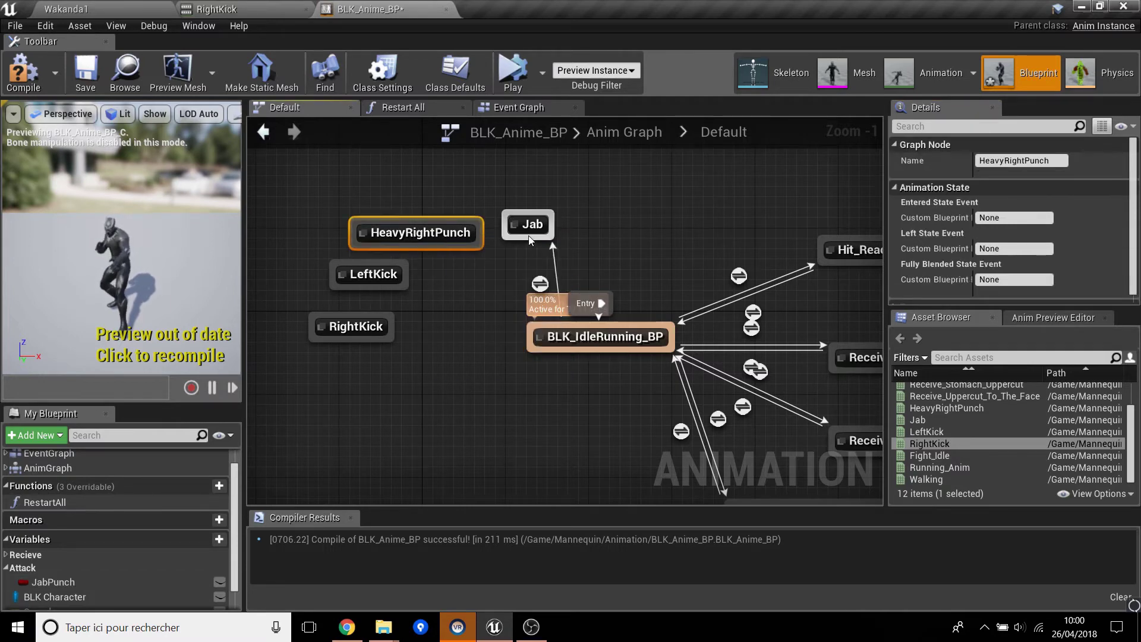
pyautogui.click(542, 284)
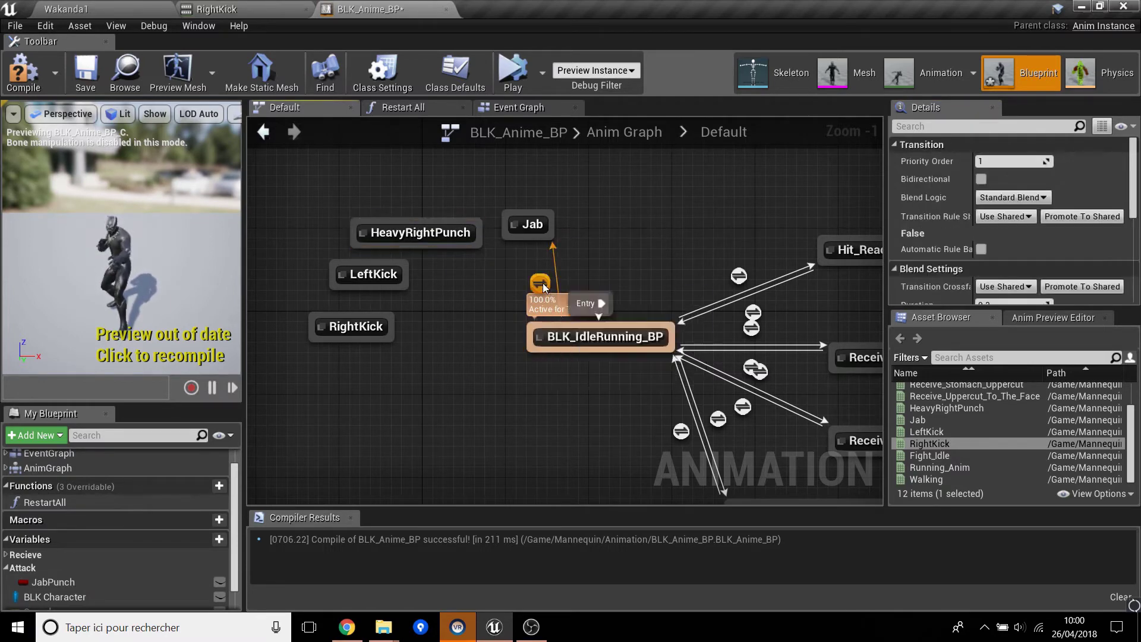
pyautogui.doubleClick(543, 283)
pyautogui.moveTo(86, 578); pyautogui.dragTo(448, 347)
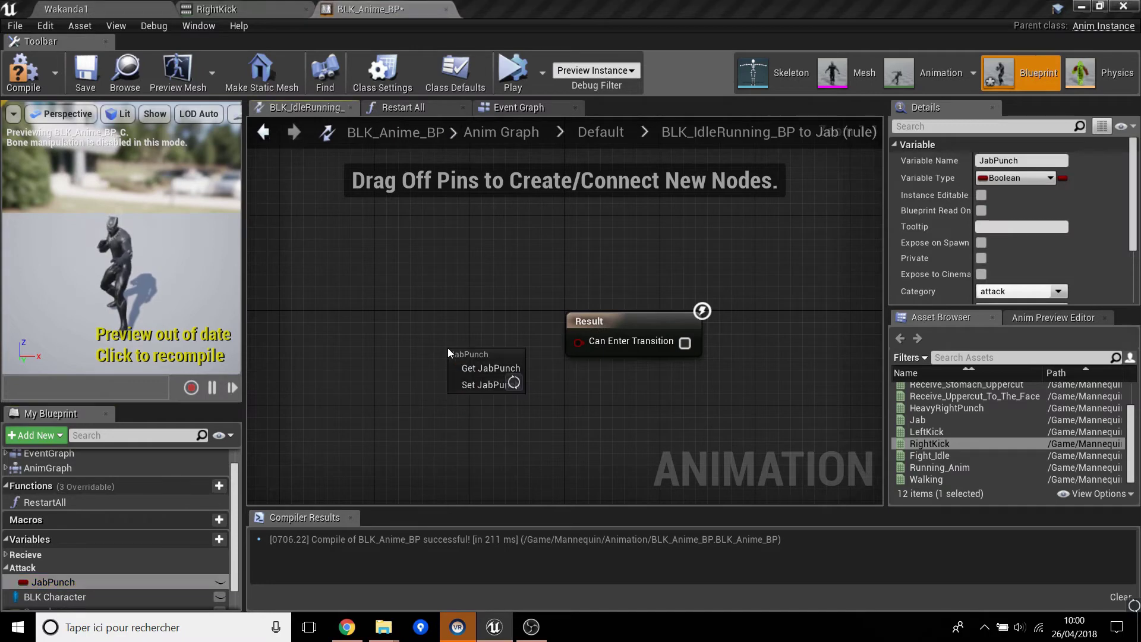
pyautogui.click(478, 369)
pyautogui.moveTo(527, 360); pyautogui.dragTo(620, 343)
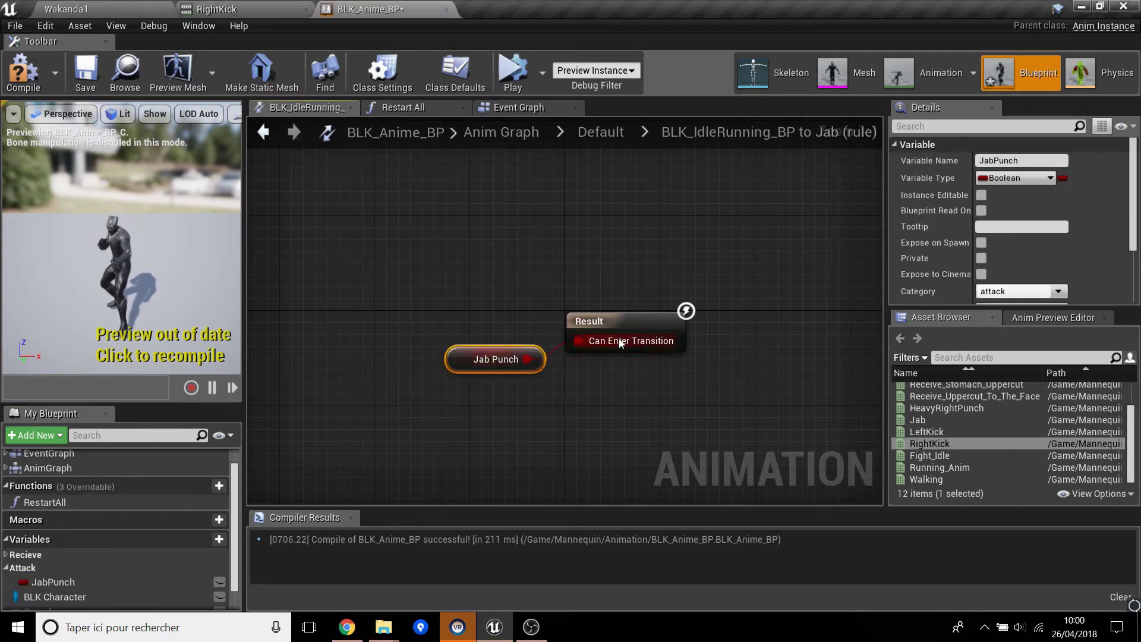
pyautogui.click(606, 143)
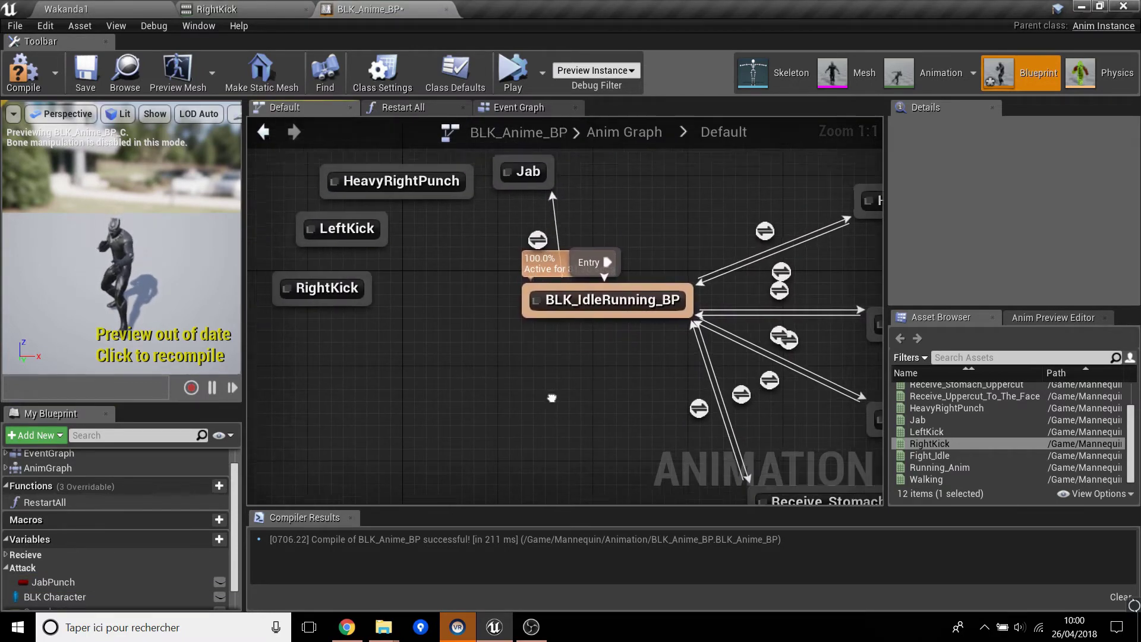
# Add three more Boolean variables named HeavyPunch, KickLeft and KickRight.
pyautogui.click(219, 539)
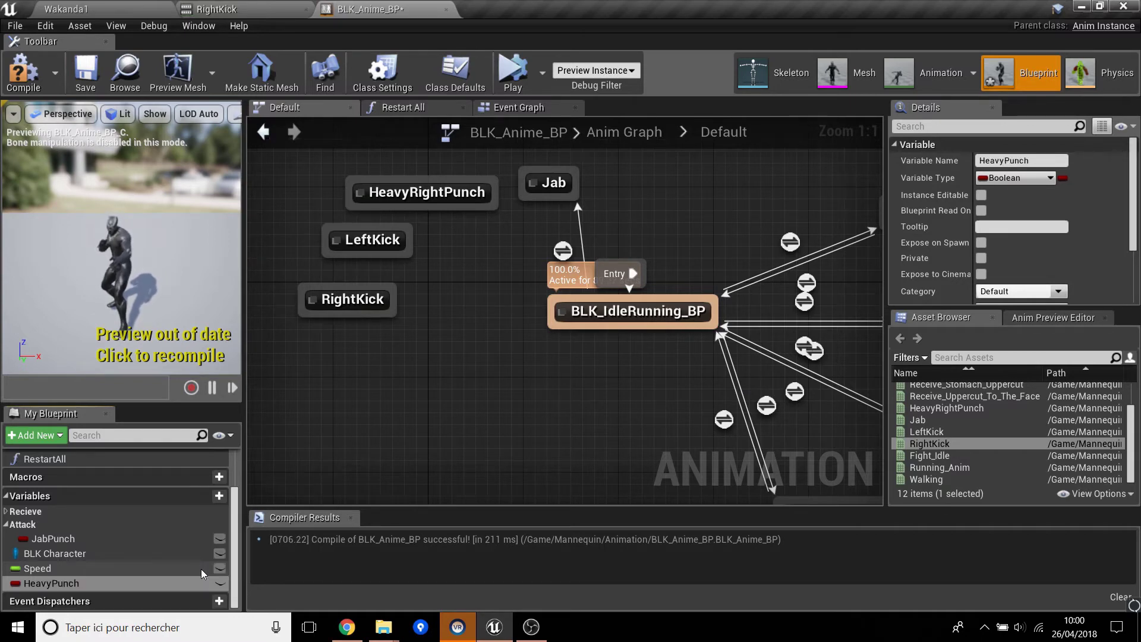
pyautogui.press('Return')
pyautogui.click(218, 496)
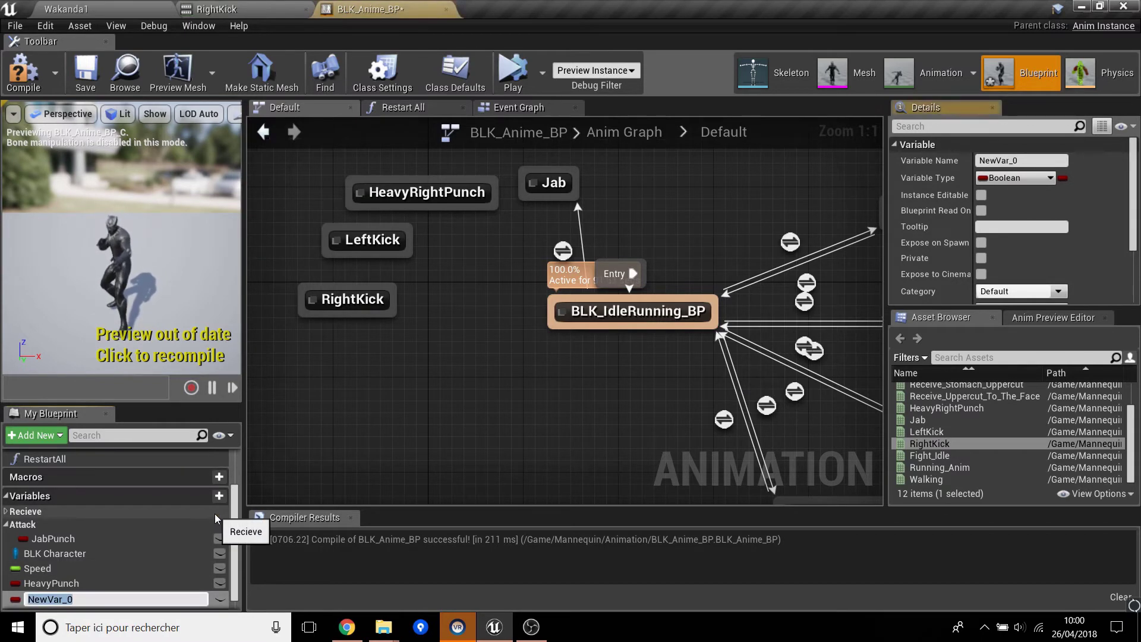
pyautogui.write('Left')
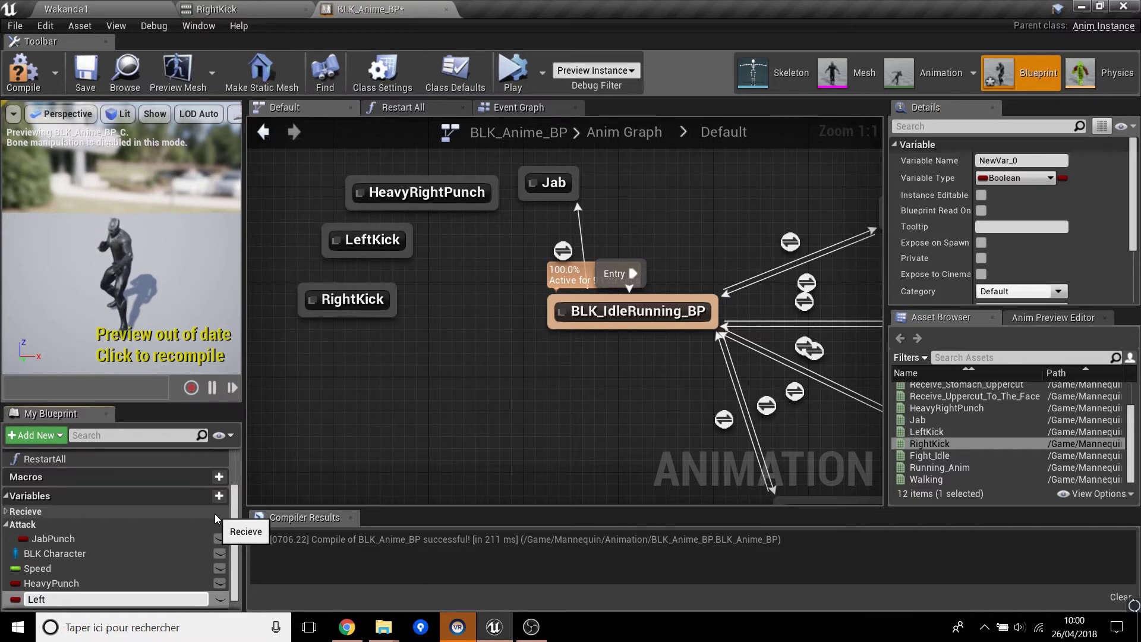
pyautogui.write('Kick')
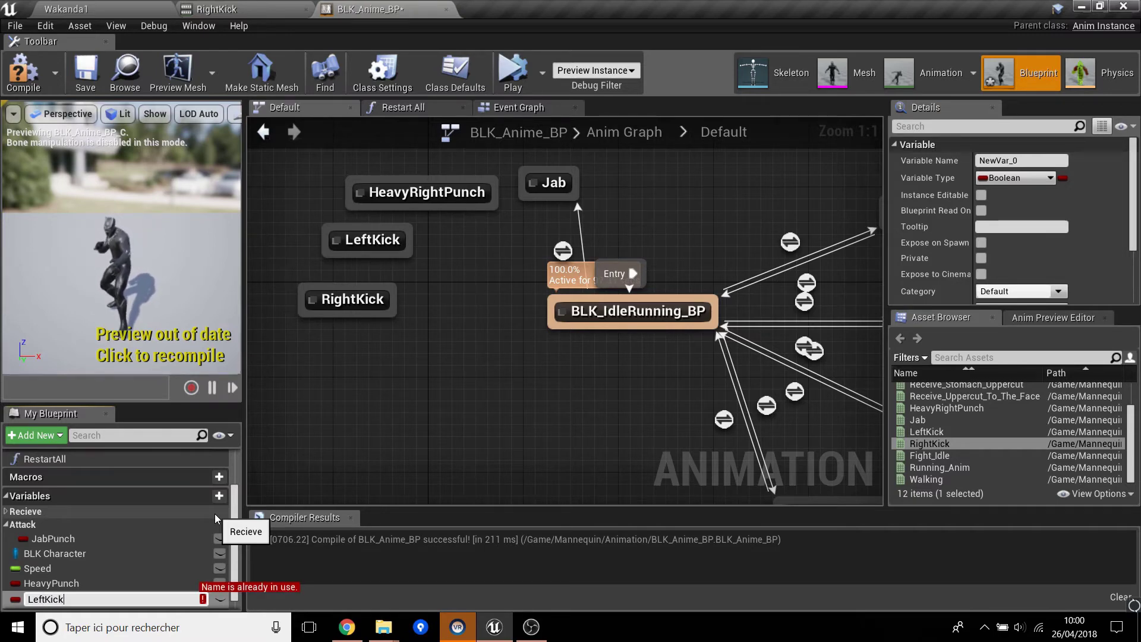
pyautogui.scroll(-1, 126, 534)
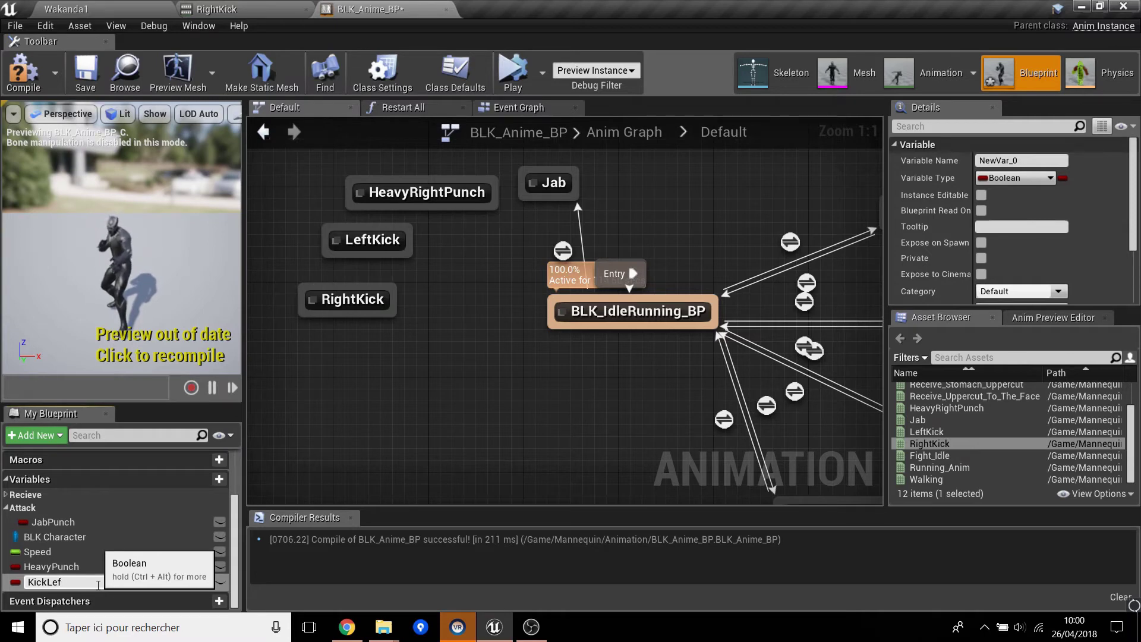
pyautogui.press('Return')
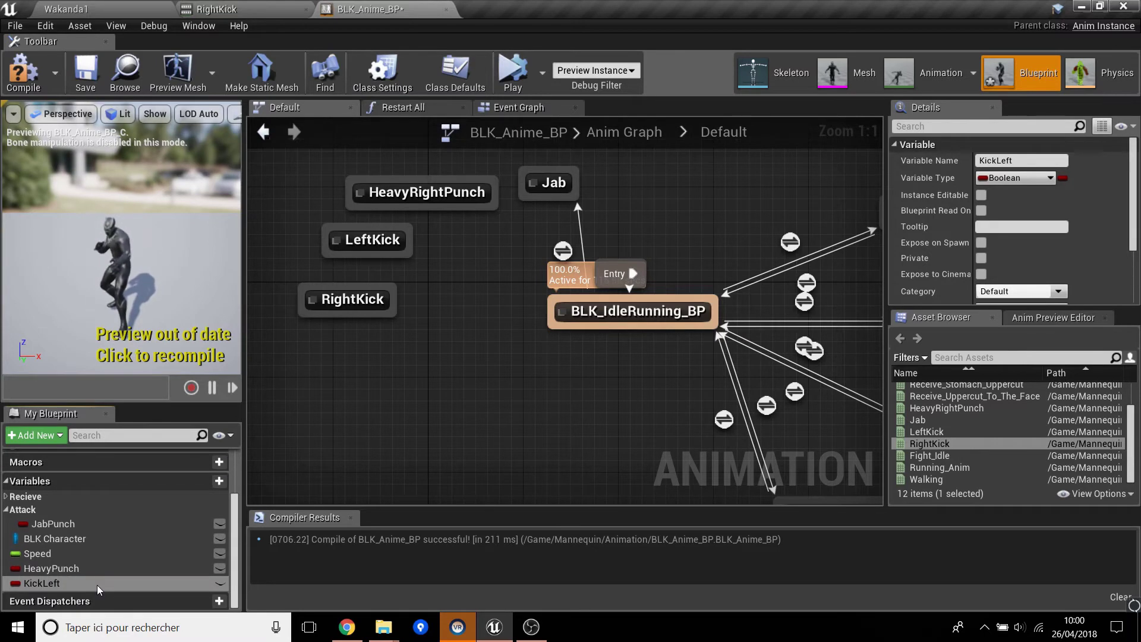
pyautogui.click(220, 481)
pyautogui.write('K')
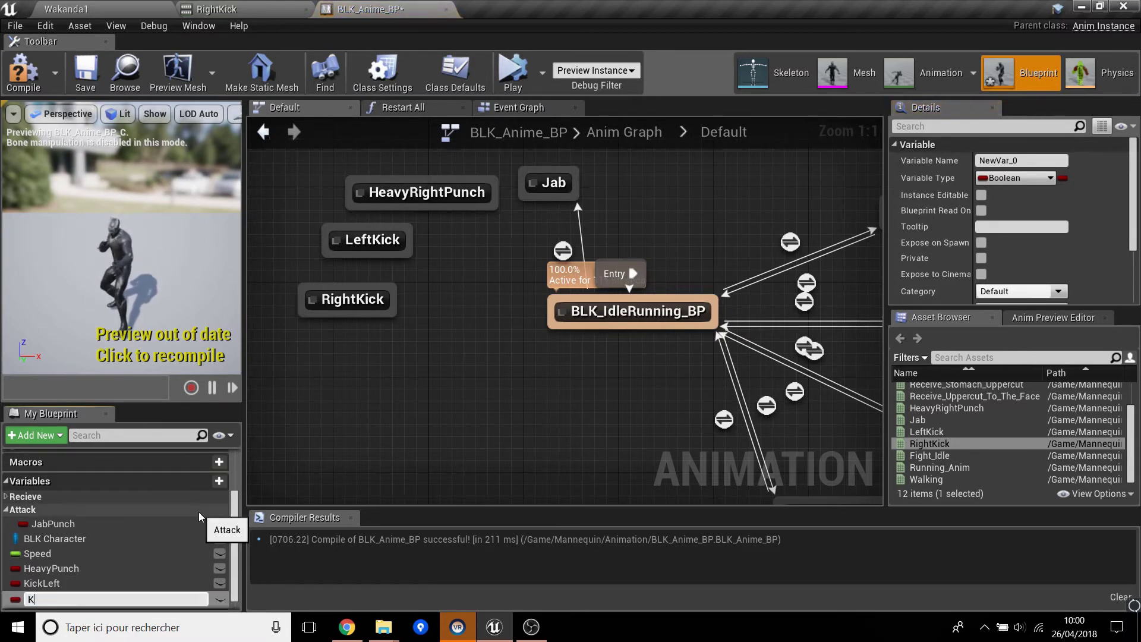
pyautogui.write('ickRight')
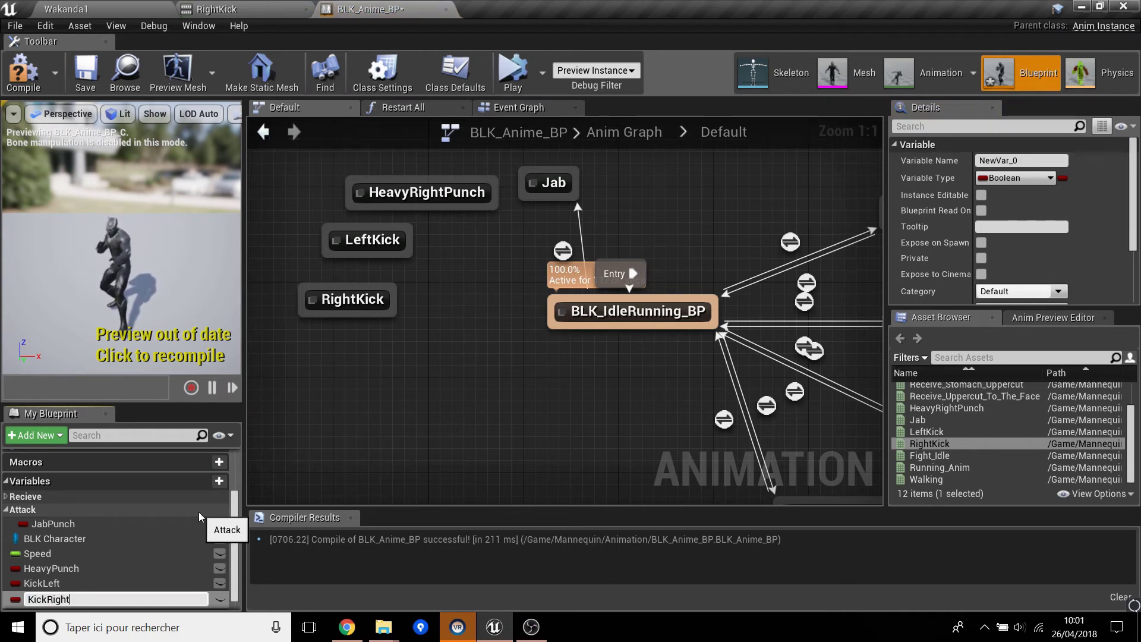
pyautogui.press('Return')
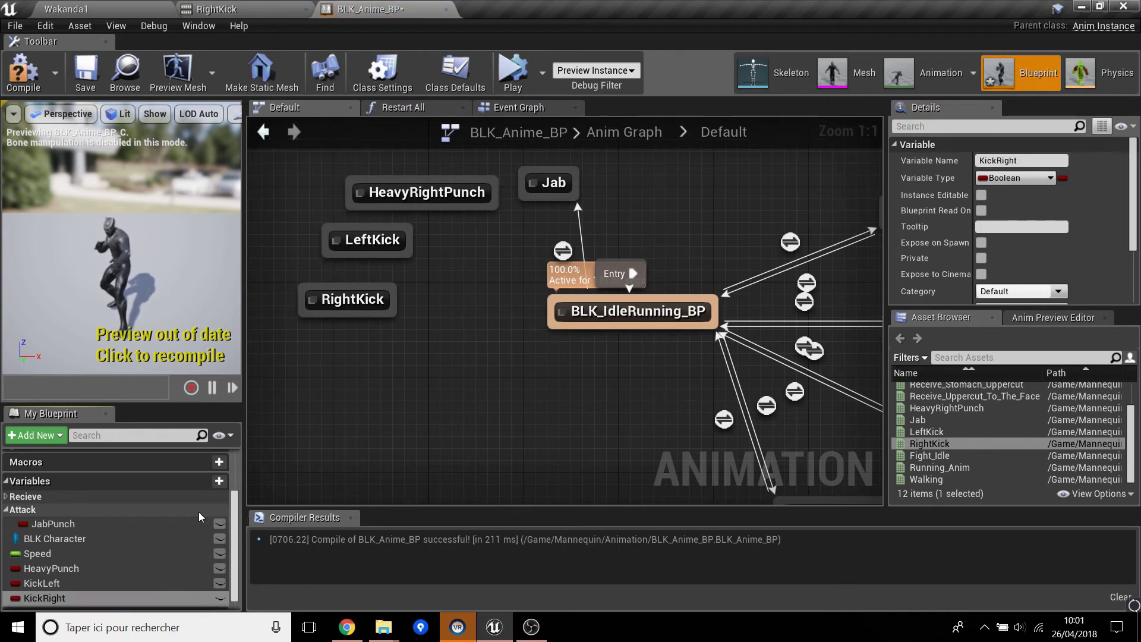
# Assign the HeavyPunch, KickLeft and KickRight variables to the attack category.
pyautogui.click(88, 569)
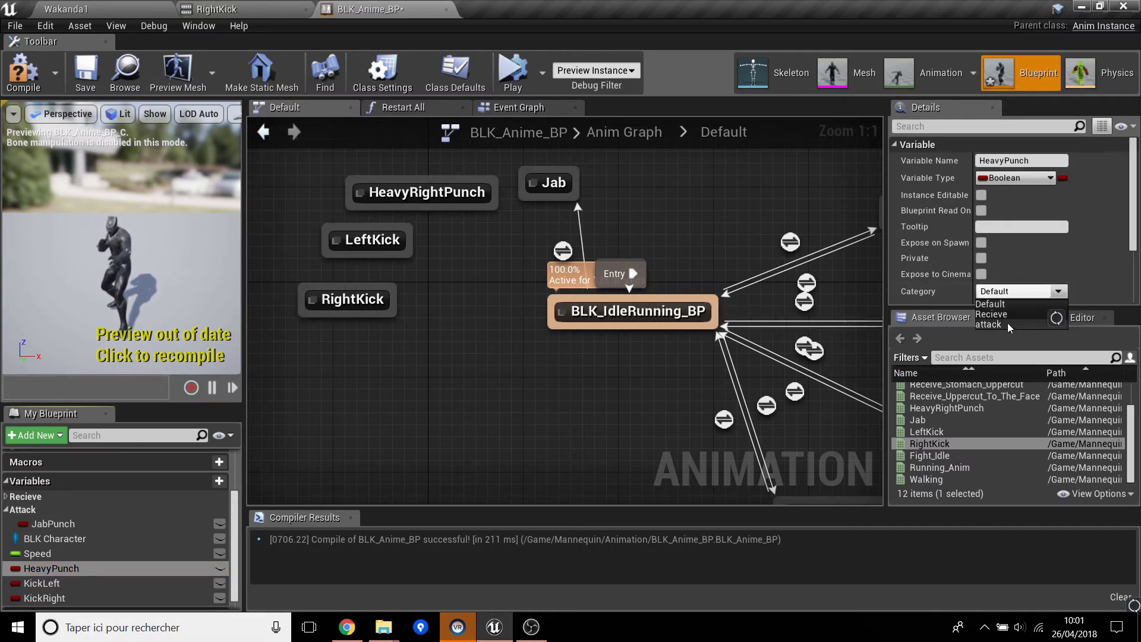
pyautogui.click(1010, 318)
pyautogui.click(125, 582)
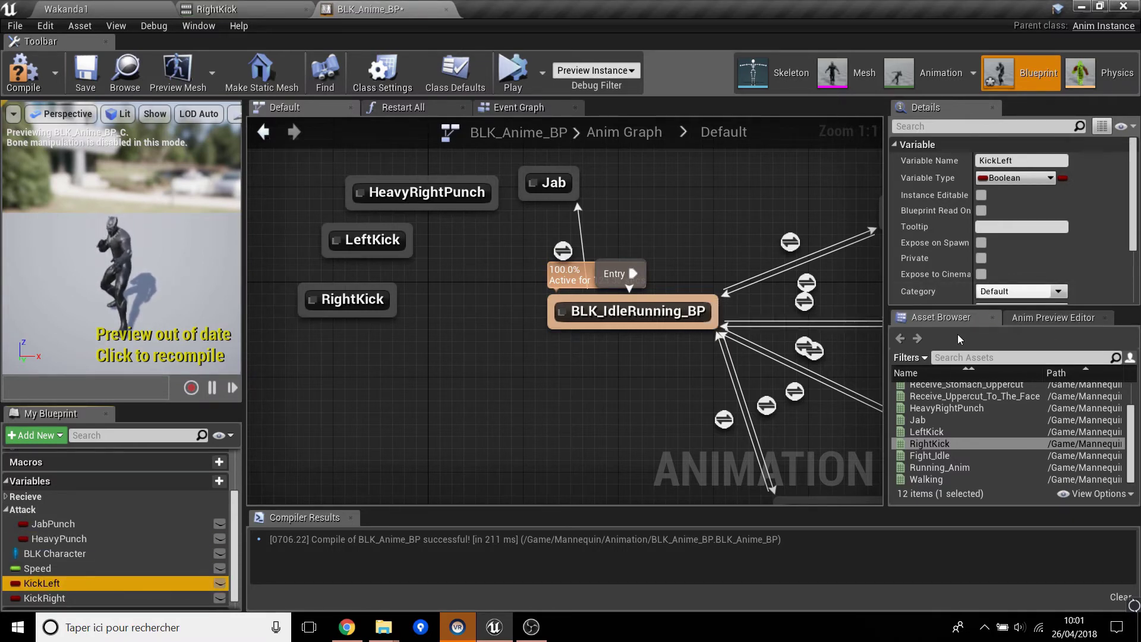
pyautogui.click(1017, 291)
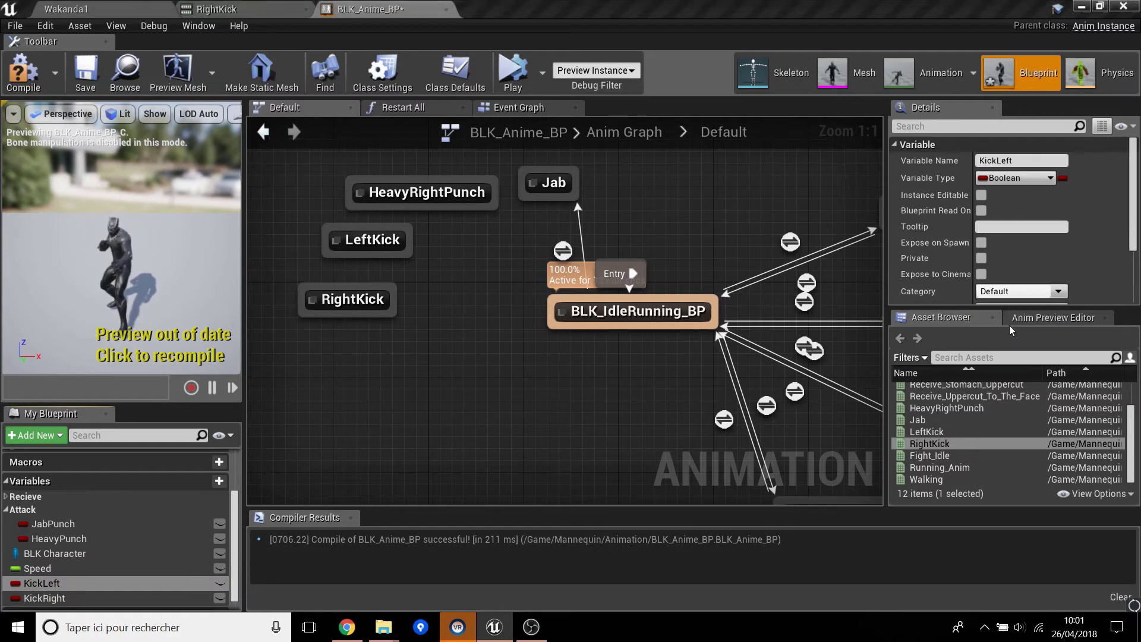
pyautogui.click(1011, 330)
pyautogui.click(119, 601)
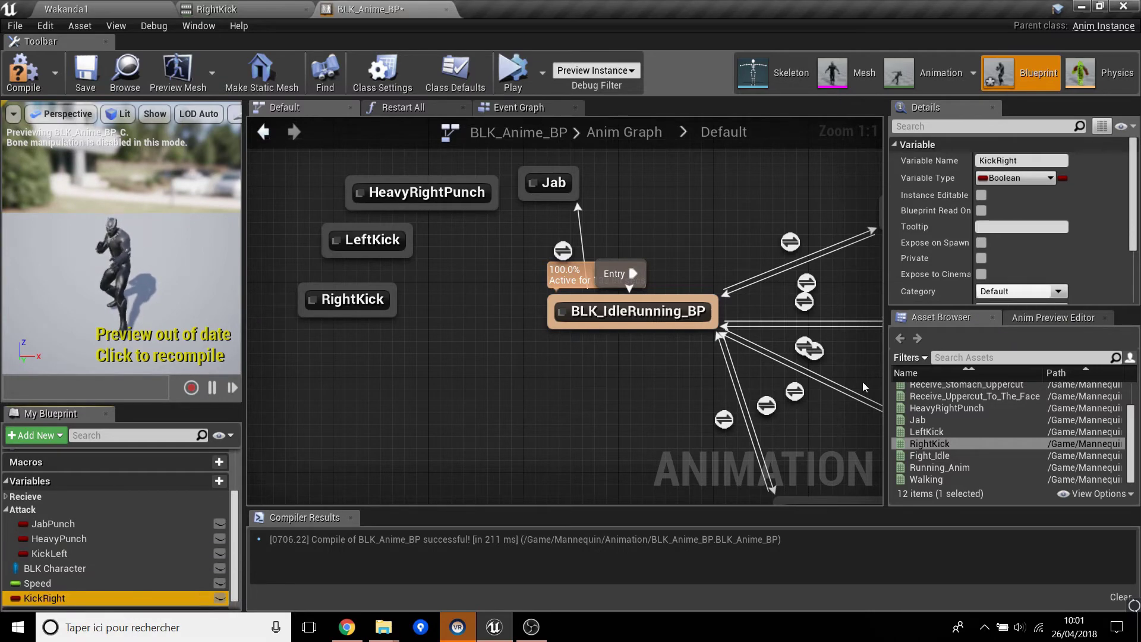
pyautogui.click(1058, 291)
pyautogui.click(1011, 327)
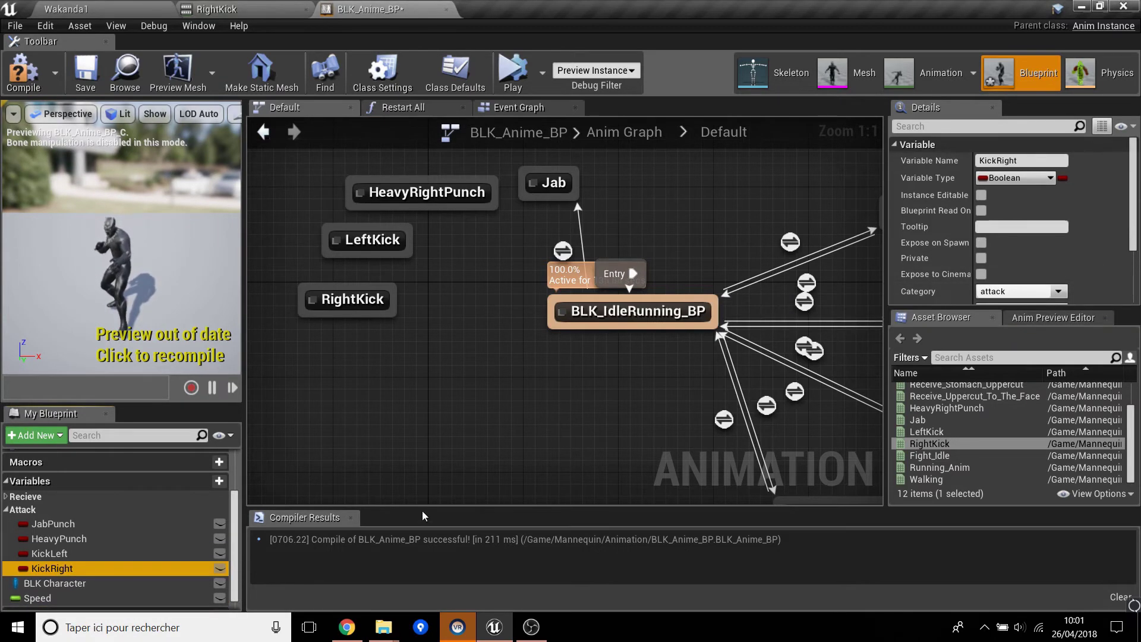
# Create a transition from Jab back to BLK_IdleRunning_BP with NOT JabPunch as its rule, and return to the Default state machine.
pyautogui.moveTo(536, 287); pyautogui.dragTo(503, 343, button='right')
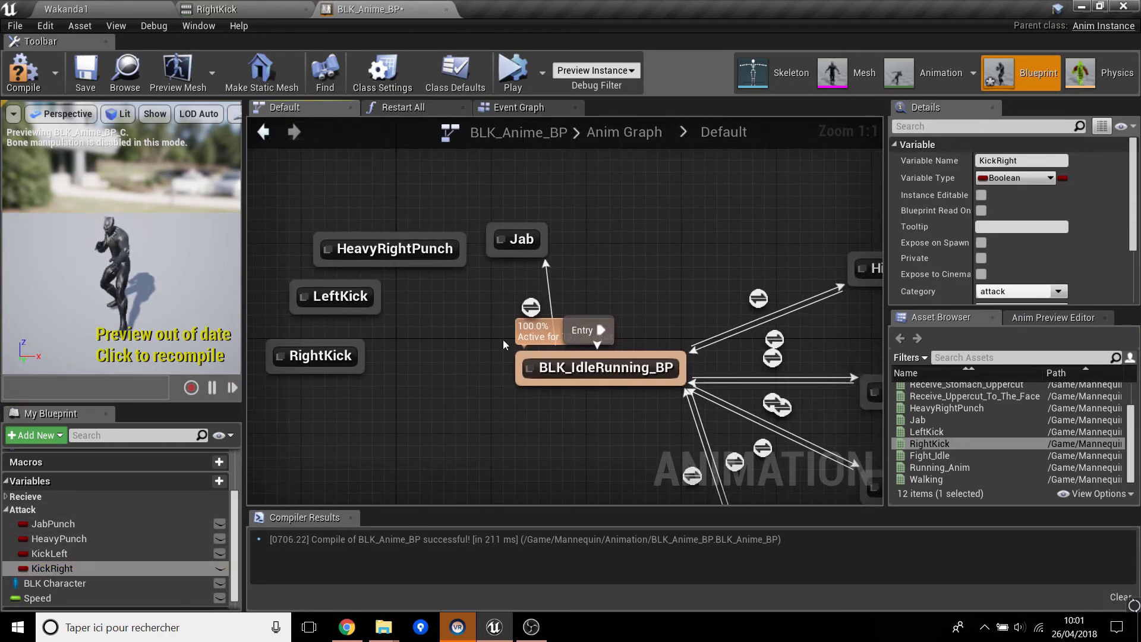
pyautogui.moveTo(523, 263); pyautogui.dragTo(535, 357)
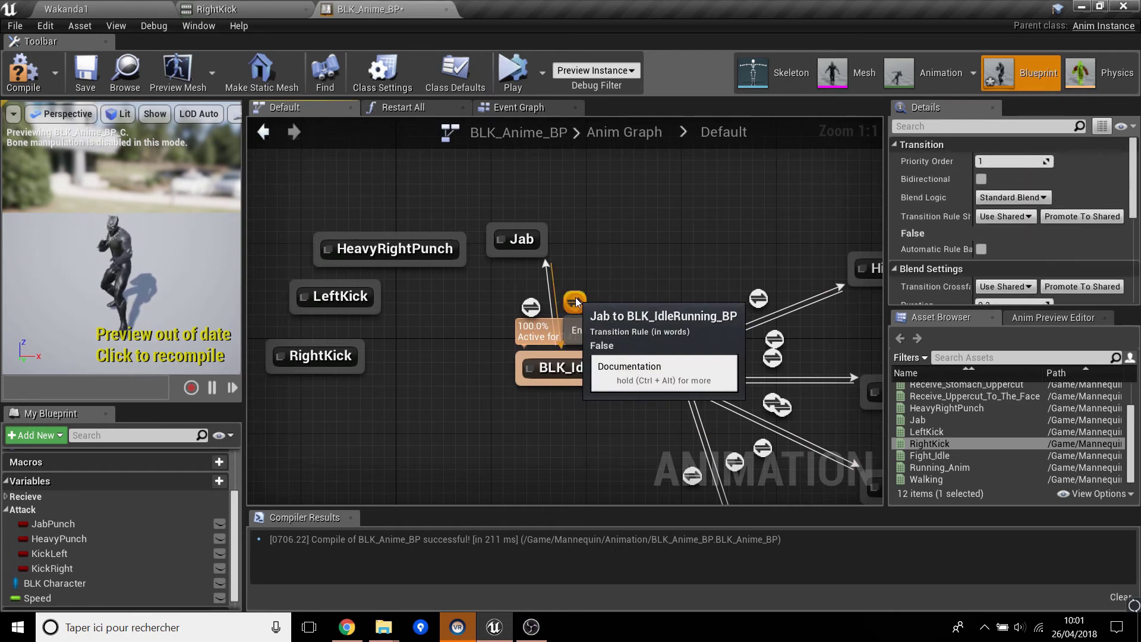
pyautogui.doubleClick(575, 302)
pyautogui.moveTo(78, 521); pyautogui.dragTo(504, 376)
pyautogui.click(537, 380)
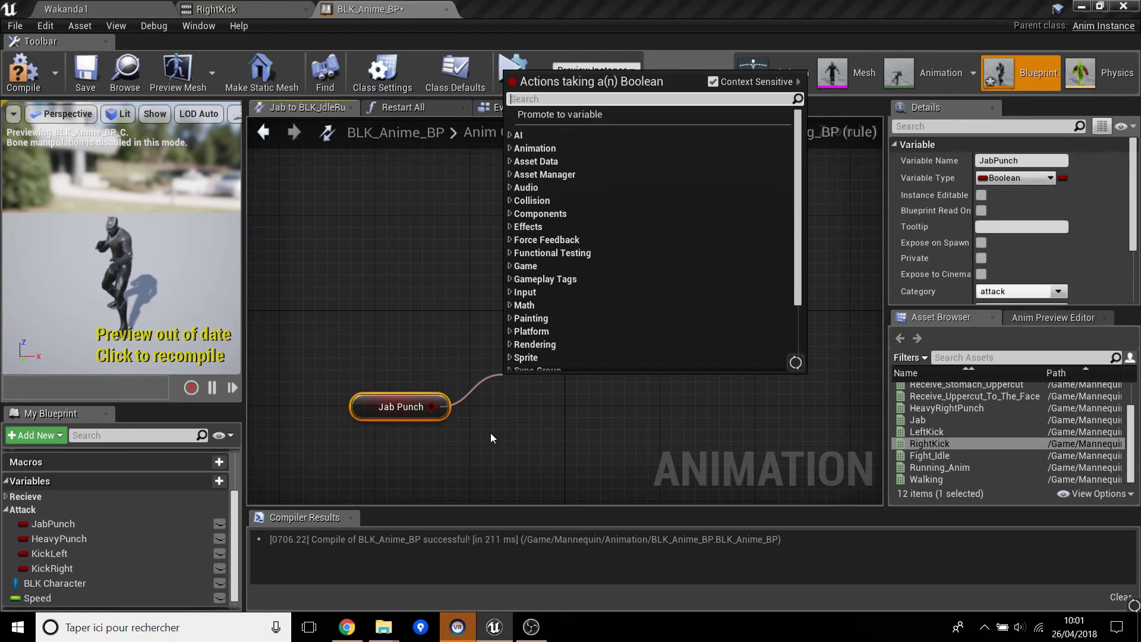
pyautogui.write('not')
pyautogui.press('Up')
pyautogui.press('Return')
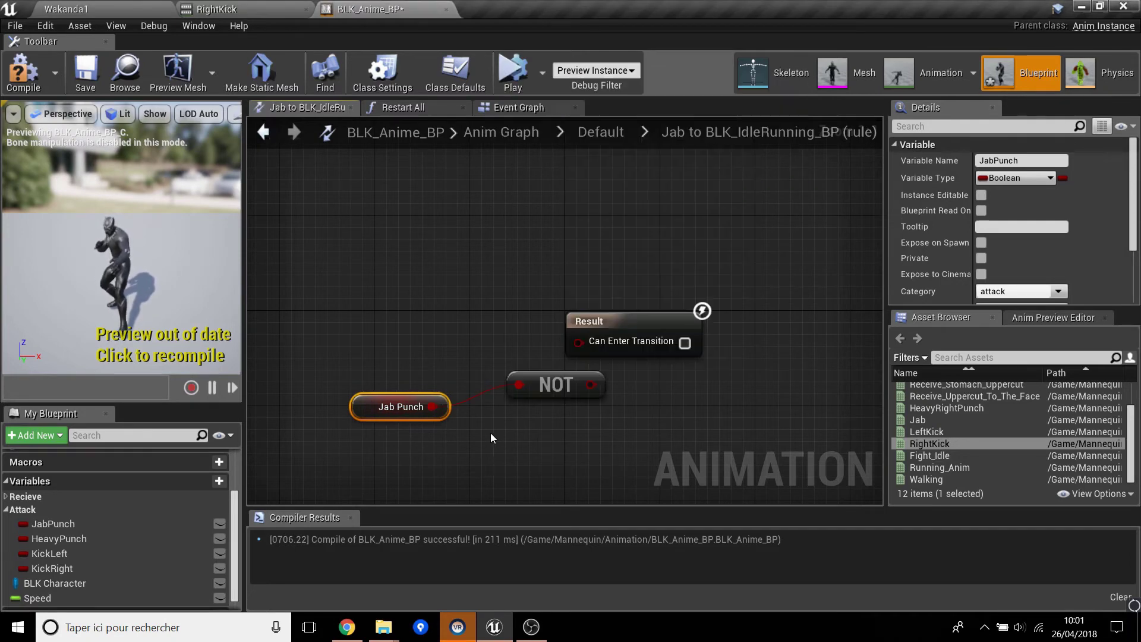
pyautogui.moveTo(590, 385); pyautogui.dragTo(603, 342)
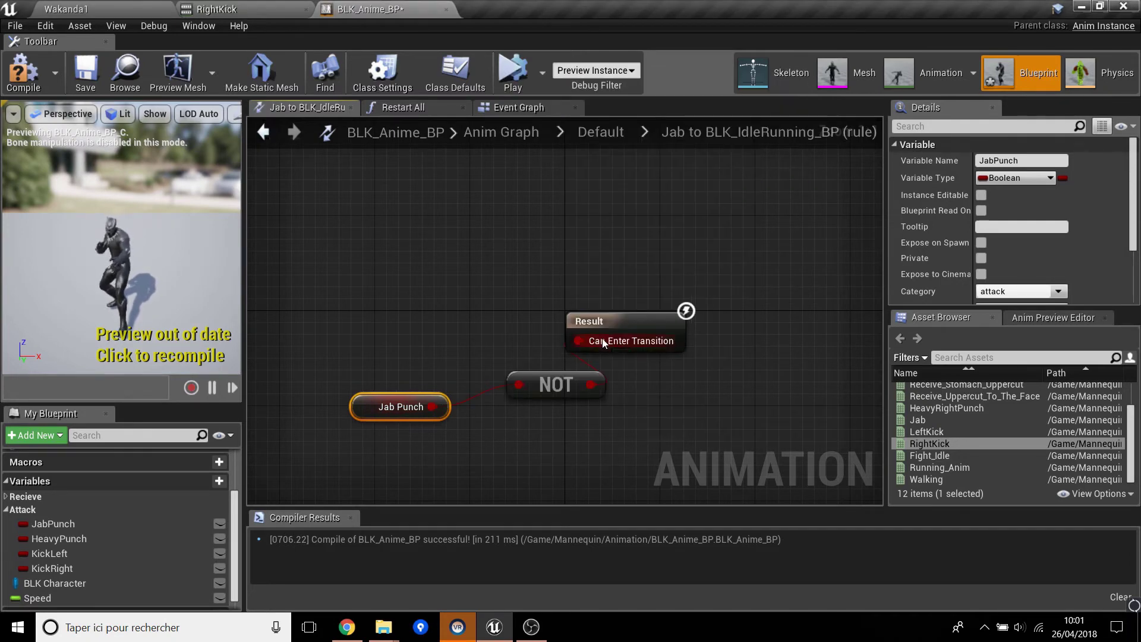
pyautogui.click(601, 132)
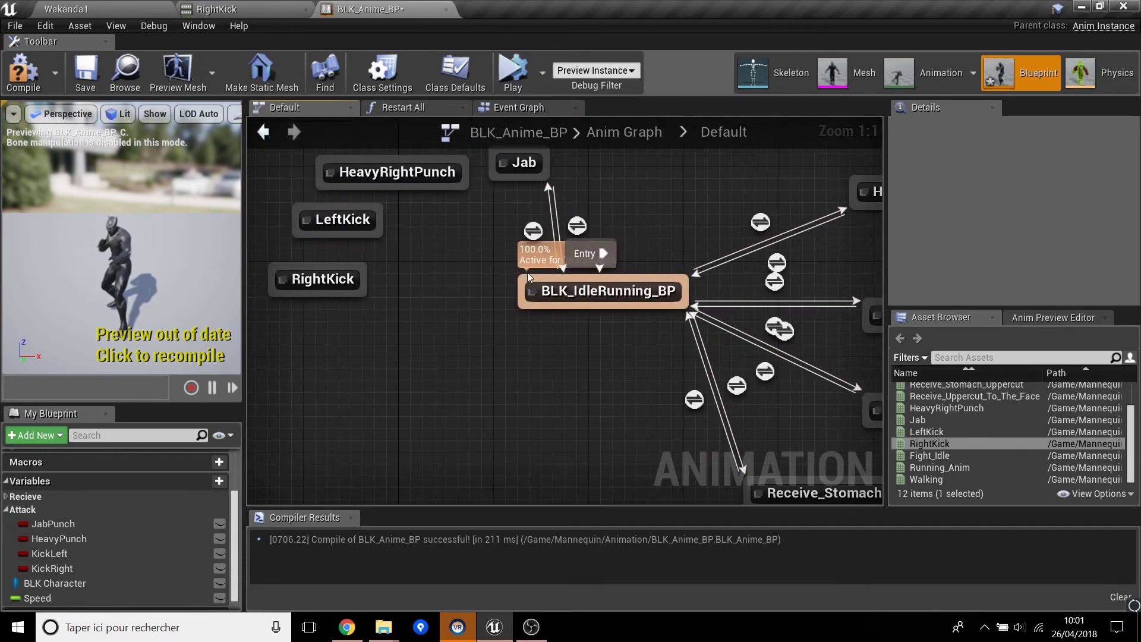
# Create a transition from BLK_IdleRunning_BP to HeavyRightPunch with HeavyPunch as its rule, and return to the Default state machine.
pyautogui.moveTo(525, 280); pyautogui.dragTo(445, 189)
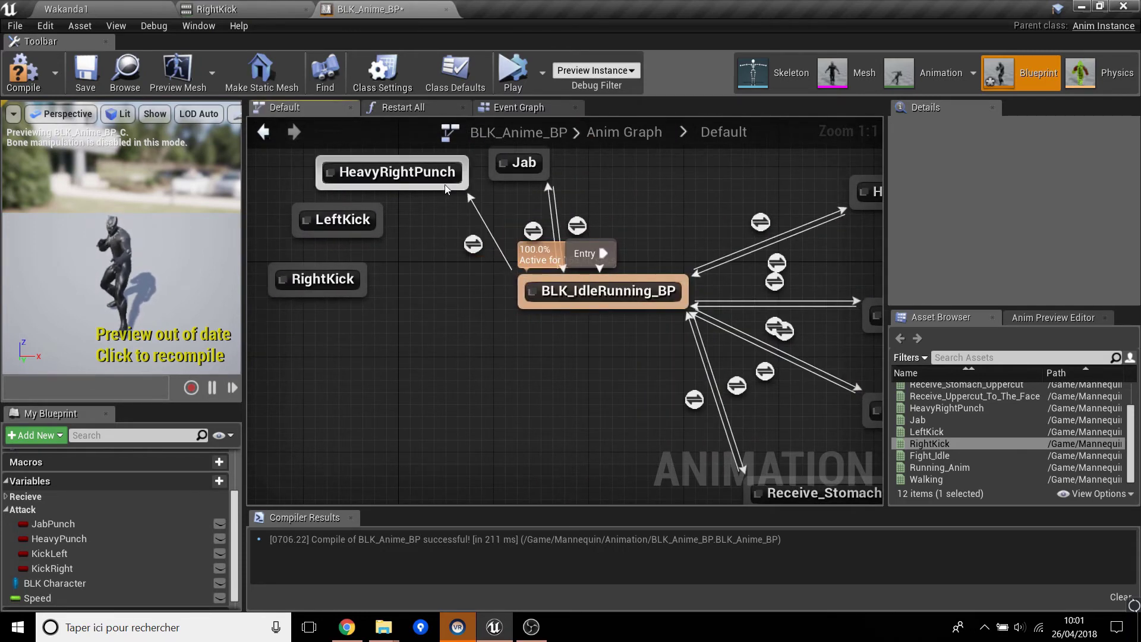
pyautogui.doubleClick(474, 245)
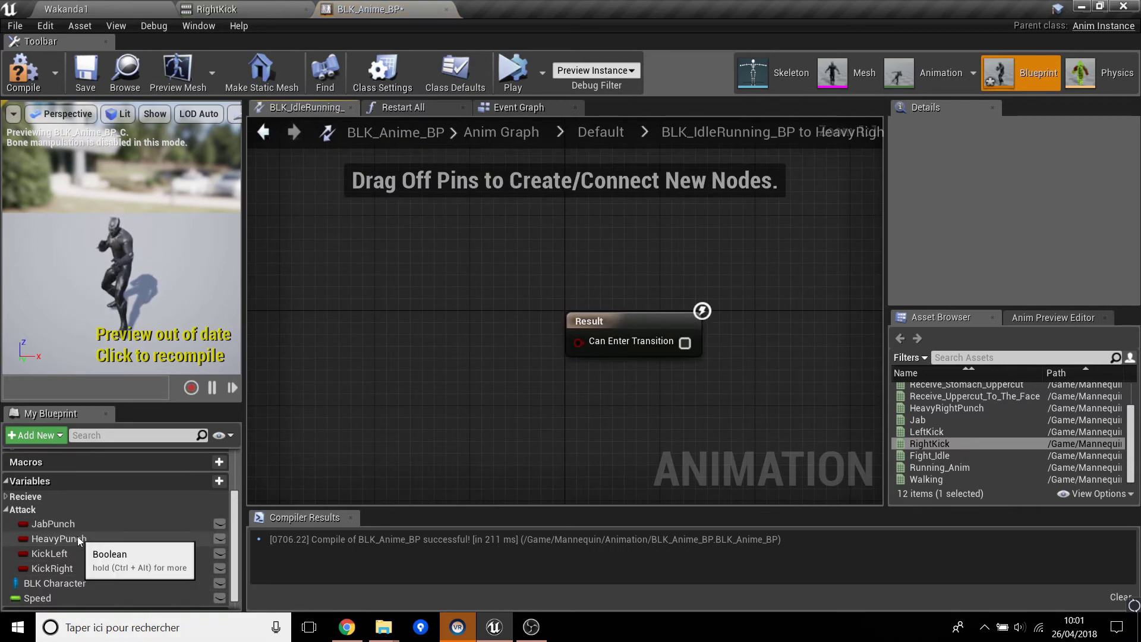
pyautogui.moveTo(78, 539); pyautogui.dragTo(577, 341)
pyautogui.click(476, 387)
pyautogui.click(621, 134)
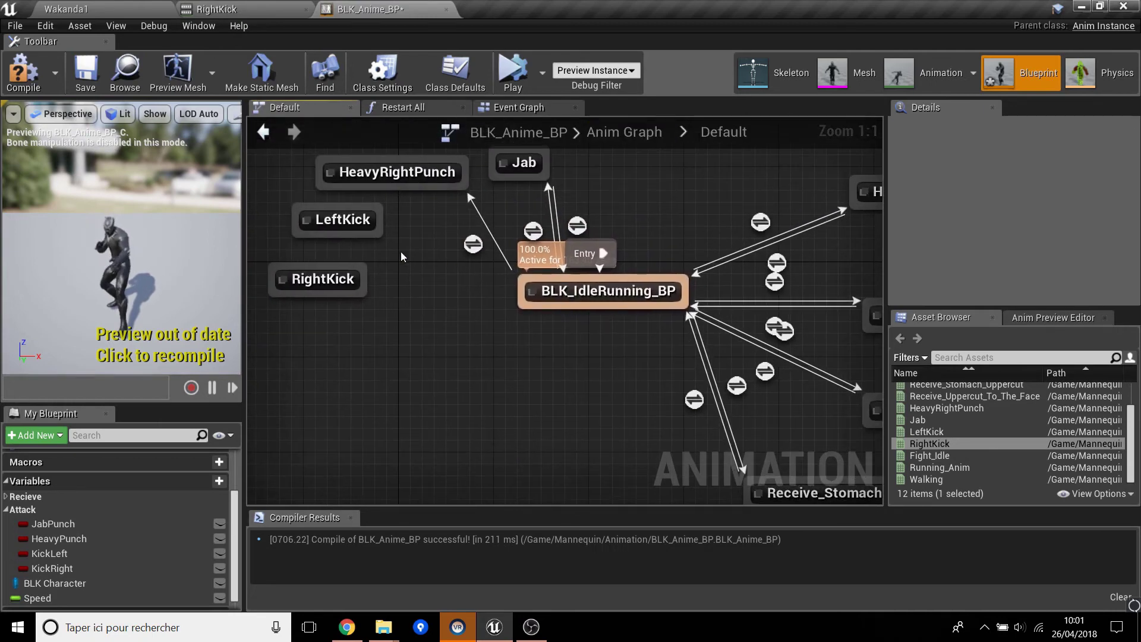
# Create a transition from BLK_IdleRunning_BP to LeftKick with KickLeft driving Can Enter Transition, and return to the Default state machine.
pyautogui.moveTo(536, 291); pyautogui.dragTo(352, 231)
pyautogui.doubleClick(441, 280)
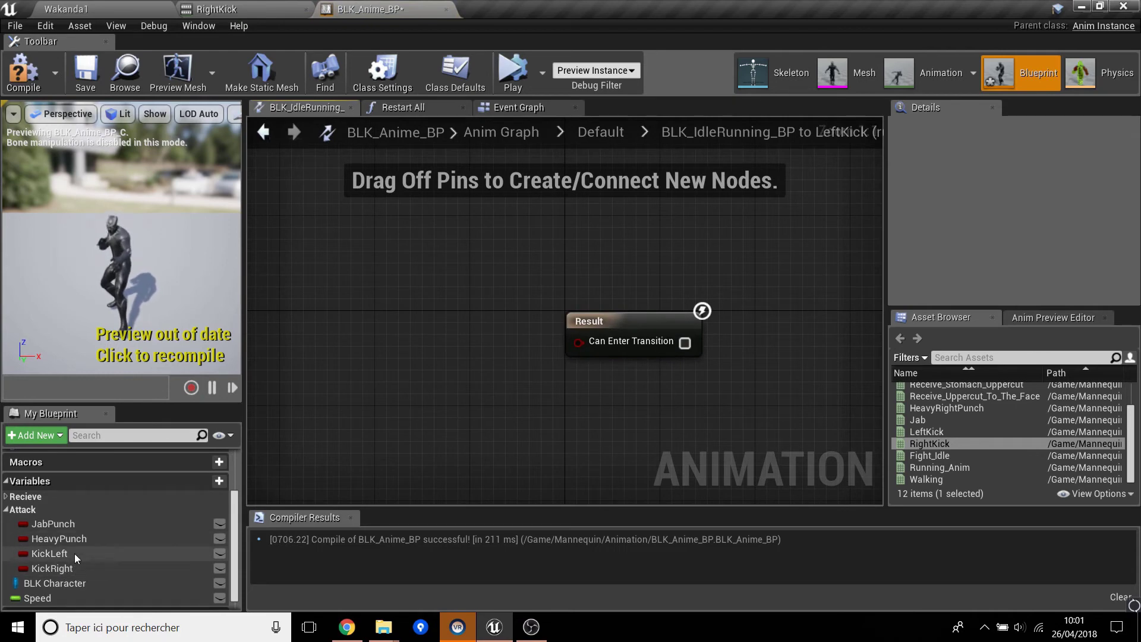
pyautogui.moveTo(73, 554); pyautogui.dragTo(483, 383)
pyautogui.click(500, 397)
pyautogui.moveTo(560, 394); pyautogui.dragTo(578, 340)
pyautogui.click(617, 134)
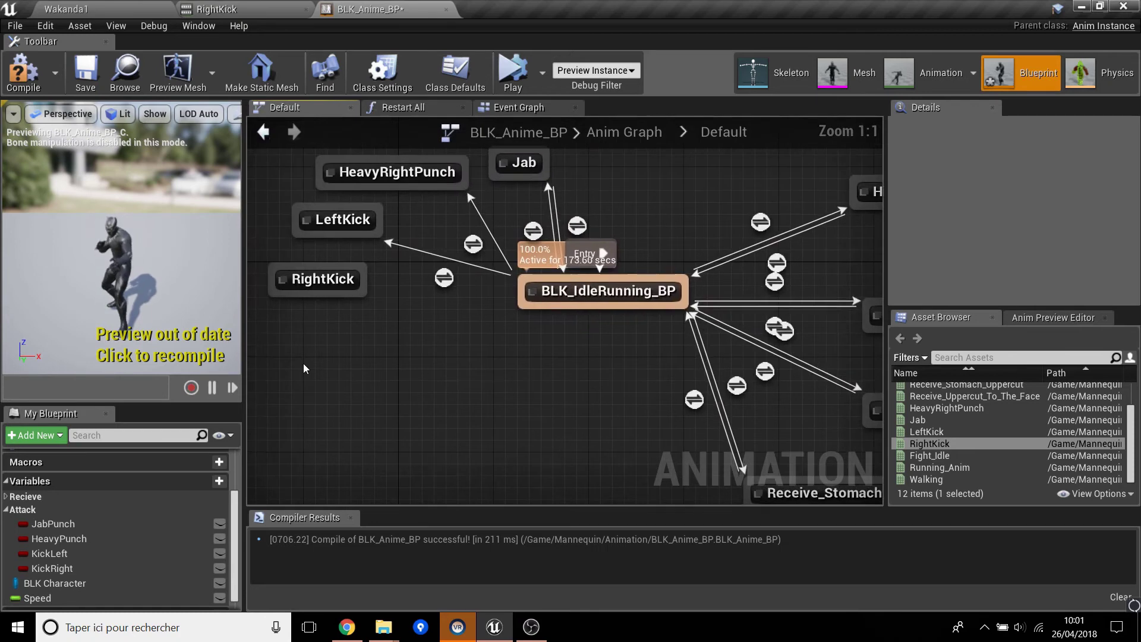
# Create a transition from BLK_IdleRunning_BP to RightKick with KickRight driving Can Enter Transition, and return to the Default state machine.
pyautogui.moveTo(104, 572); pyautogui.dragTo(136, 572)
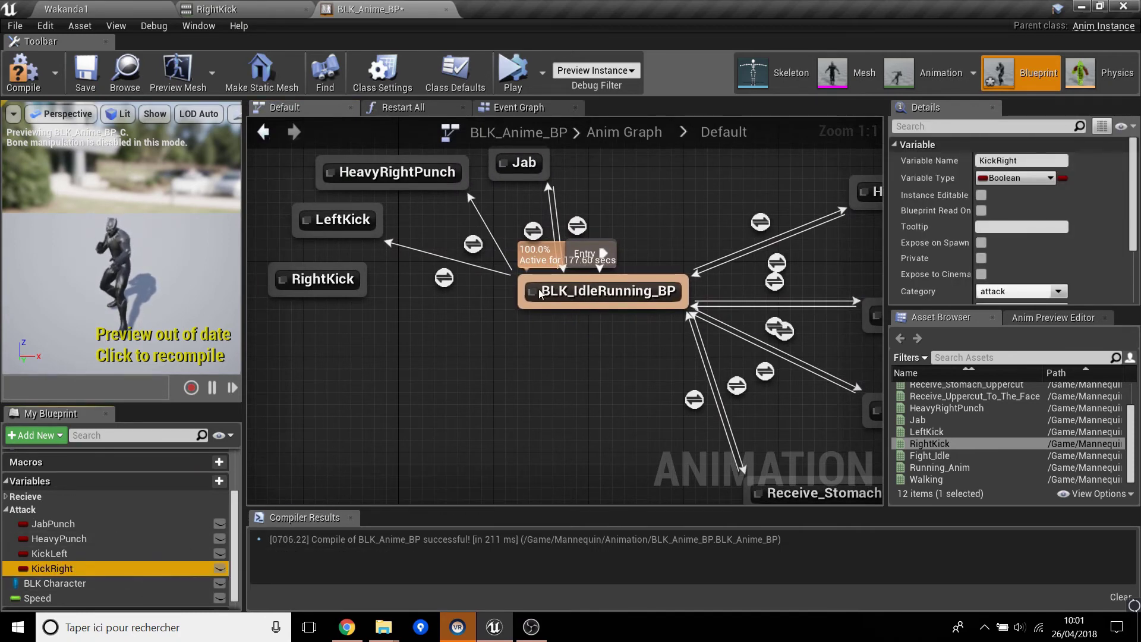
pyautogui.moveTo(540, 293); pyautogui.dragTo(319, 278)
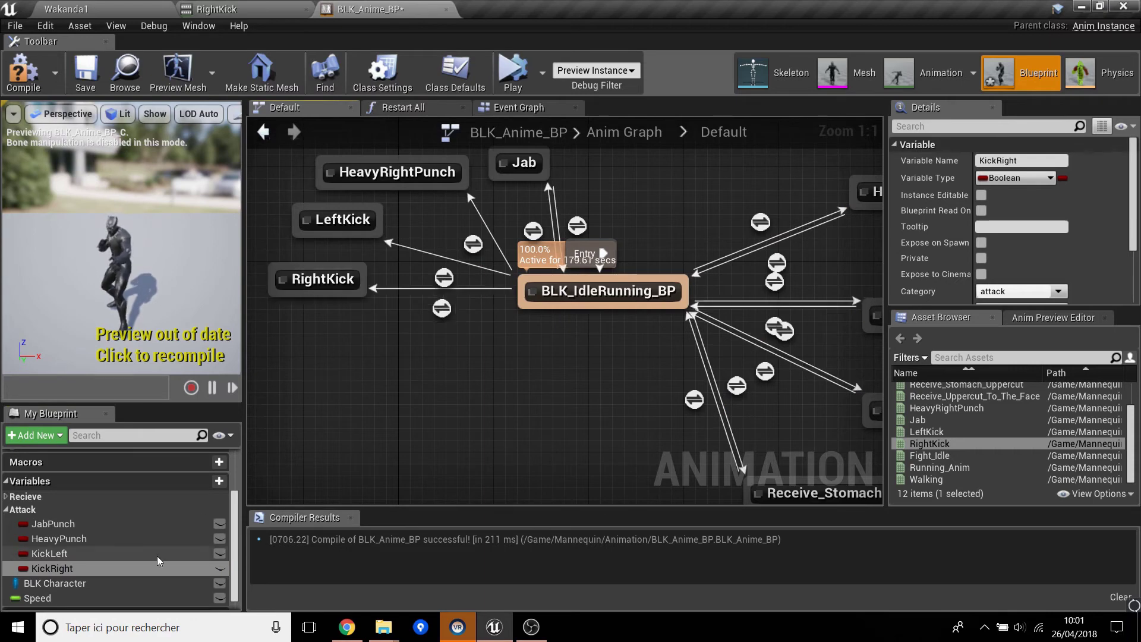
pyautogui.doubleClick(441, 309)
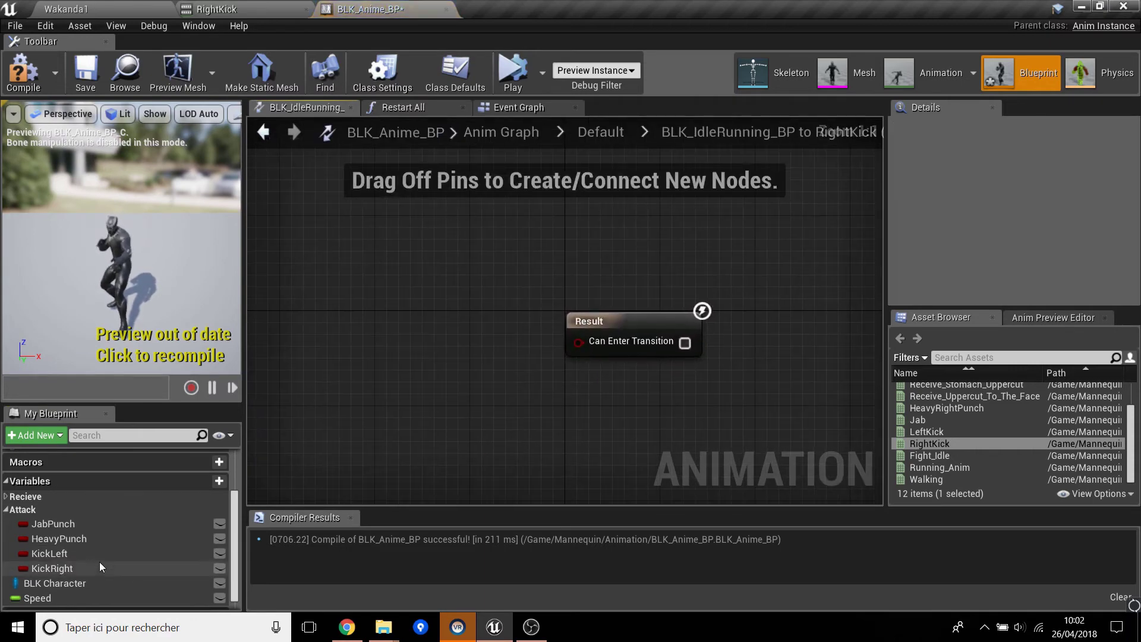
pyautogui.moveTo(99, 565); pyautogui.dragTo(397, 386)
pyautogui.click(434, 399)
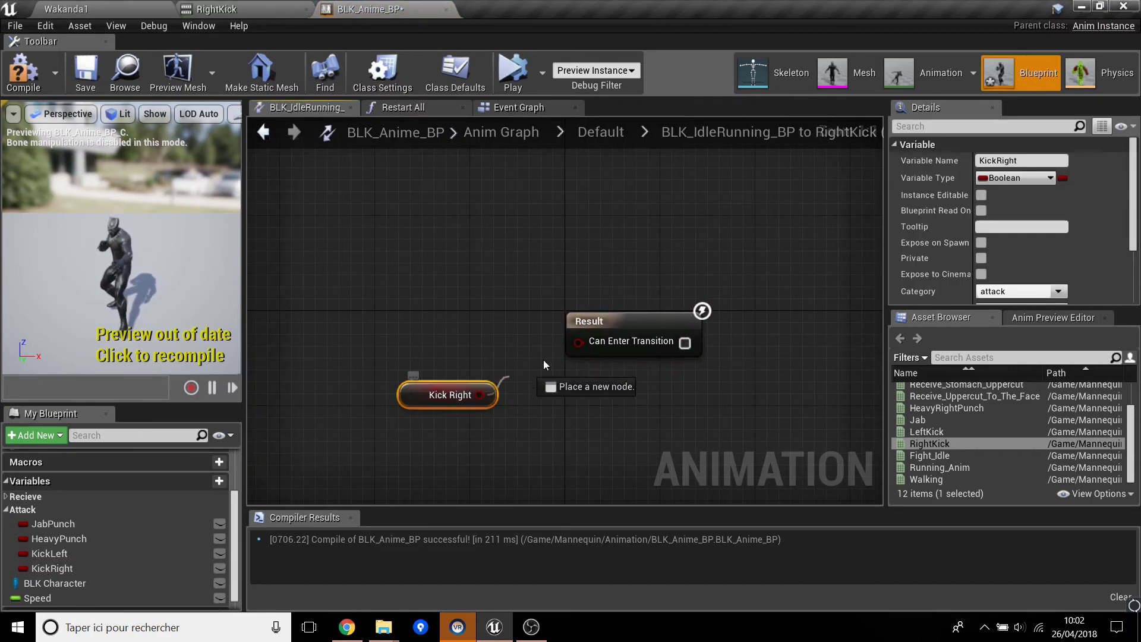
pyautogui.moveTo(543, 364); pyautogui.dragTo(585, 343)
pyautogui.click(613, 139)
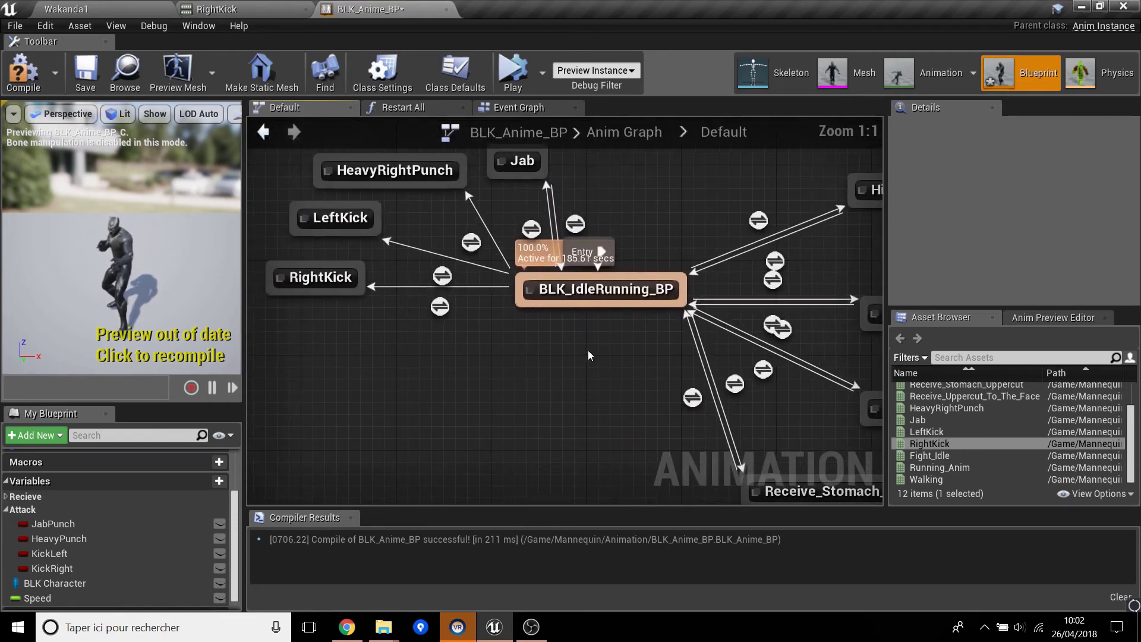
# Create a transition from RightKick back to BLK_IdleRunning_BP and move RightKick farther below LeftKick to separate the overlapping transition icons.
pyautogui.scroll(-2, 460, 276)
pyautogui.scroll(2, 466, 269)
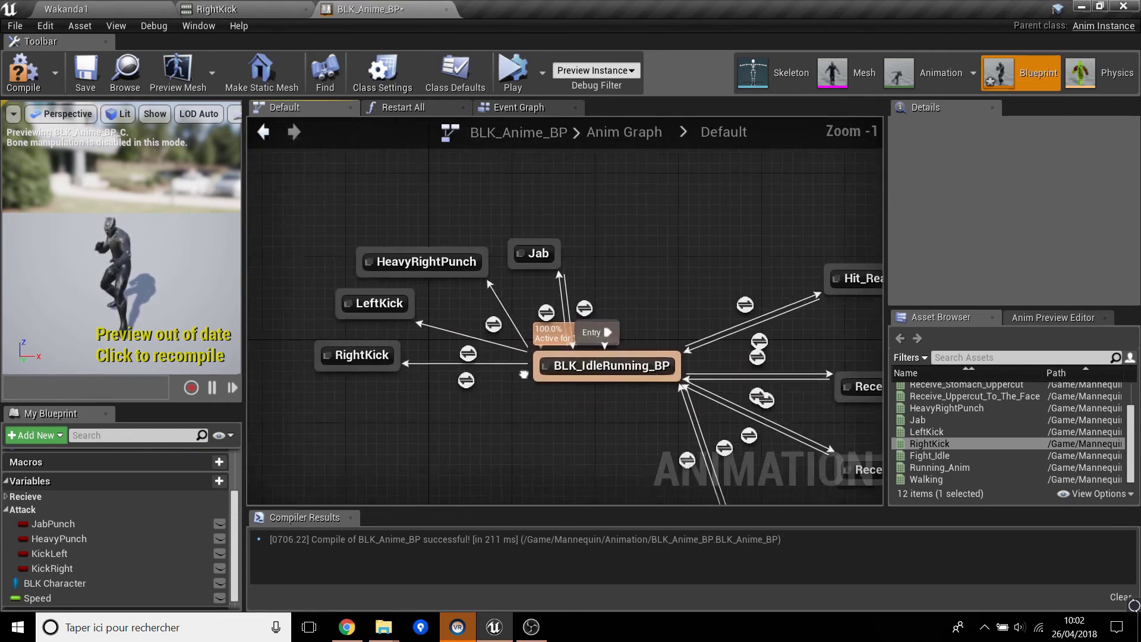
pyautogui.moveTo(450, 343); pyautogui.dragTo(631, 345)
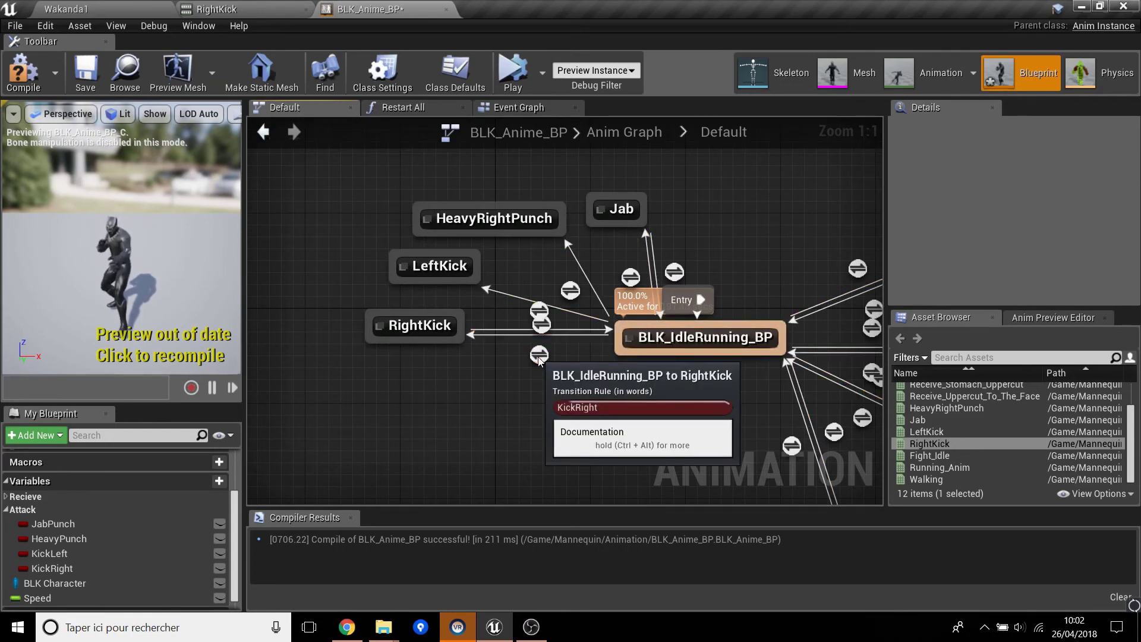
pyautogui.doubleClick(539, 355)
pyautogui.click(619, 131)
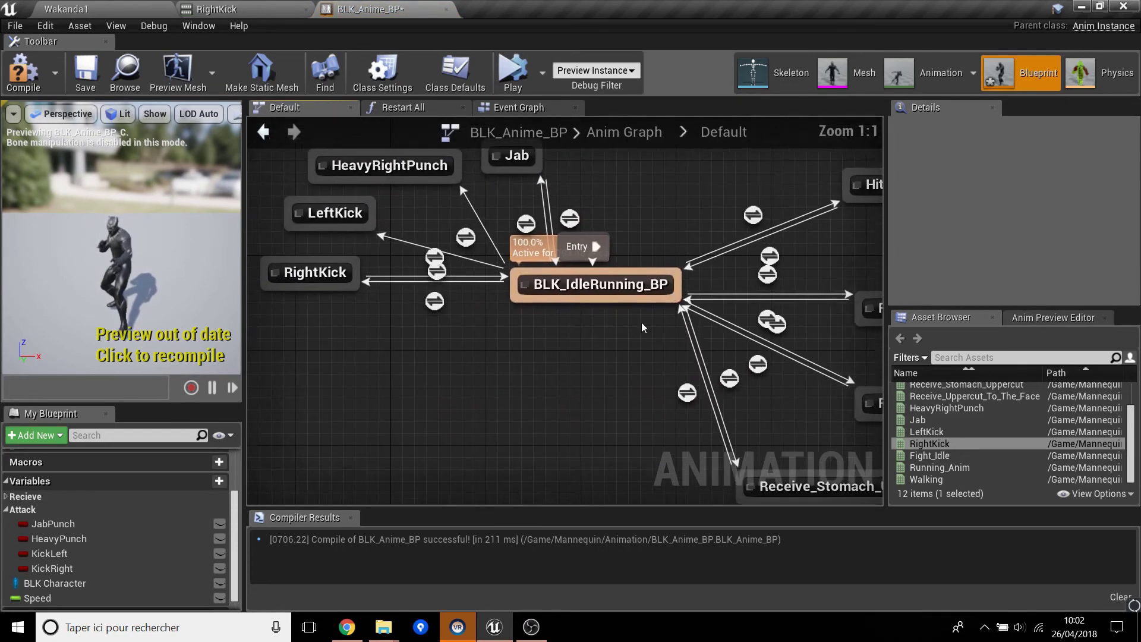
pyautogui.doubleClick(446, 282)
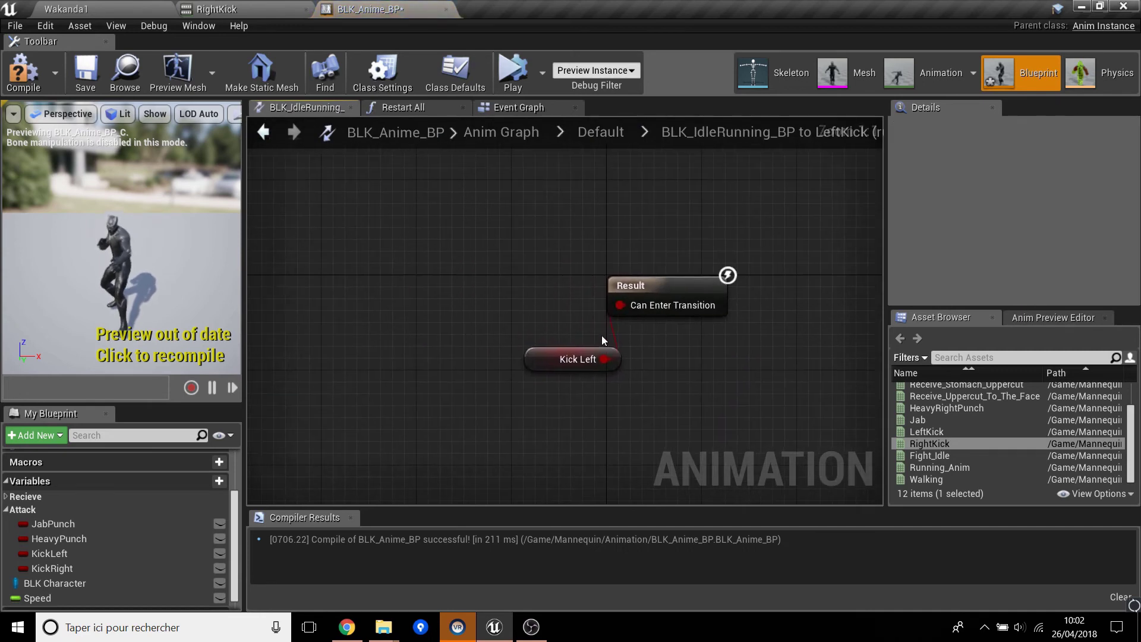
pyautogui.click(602, 131)
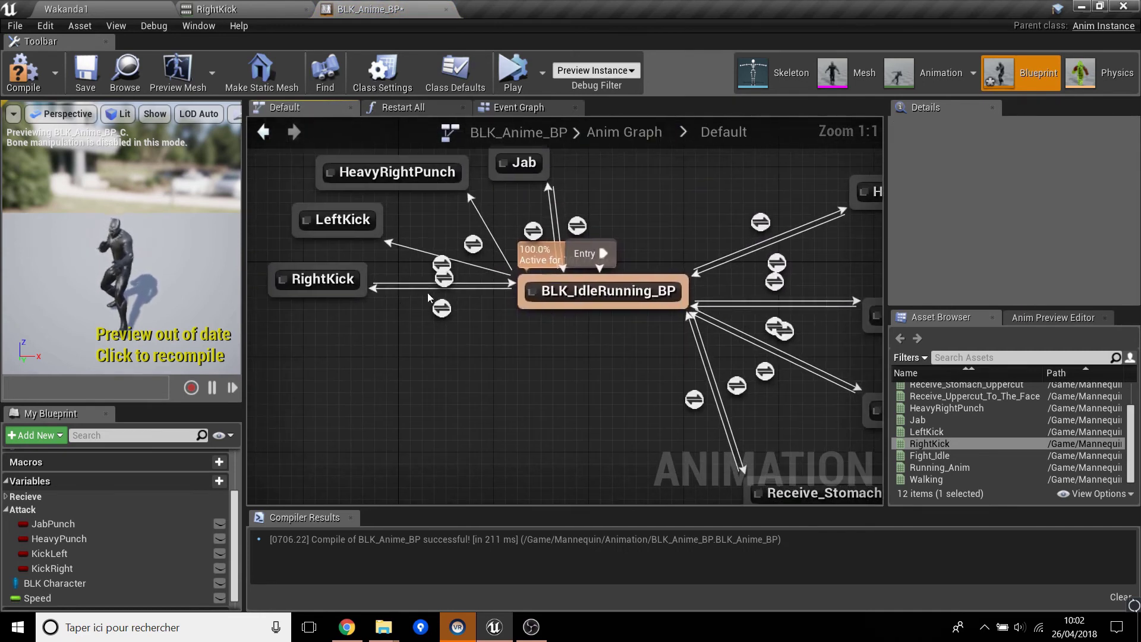
pyautogui.click(323, 350)
pyautogui.moveTo(324, 350); pyautogui.dragTo(324, 361)
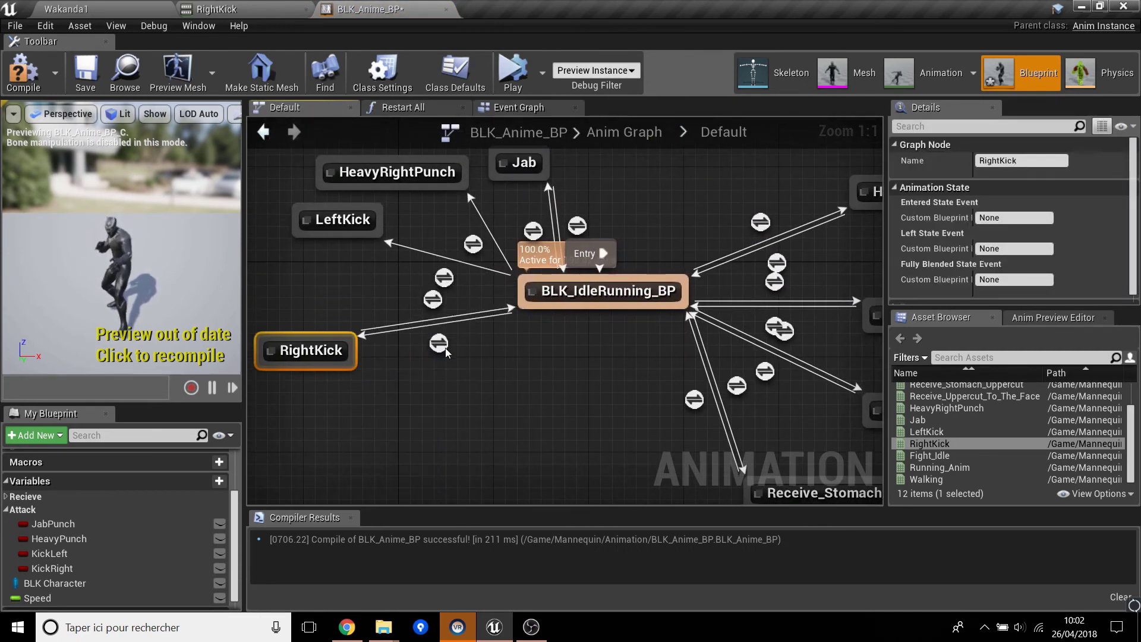
# Make NOT KickRight the rule of the RightKick to BLK_IdleRunning_BP transition, and return to the Default state machine.
pyautogui.doubleClick(433, 299)
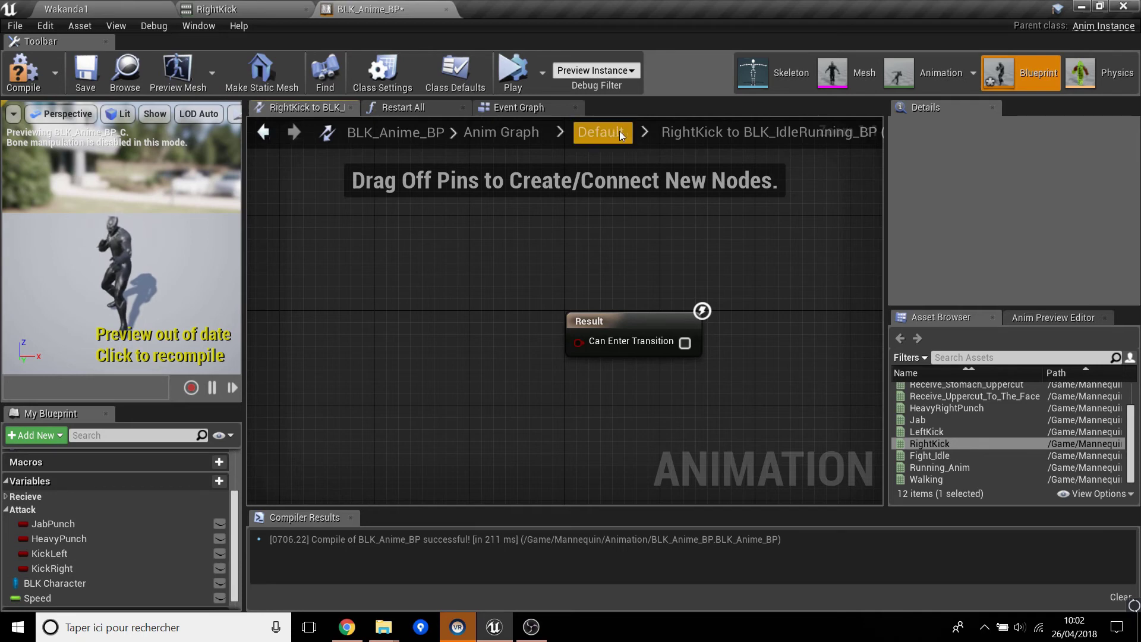
pyautogui.click(602, 132)
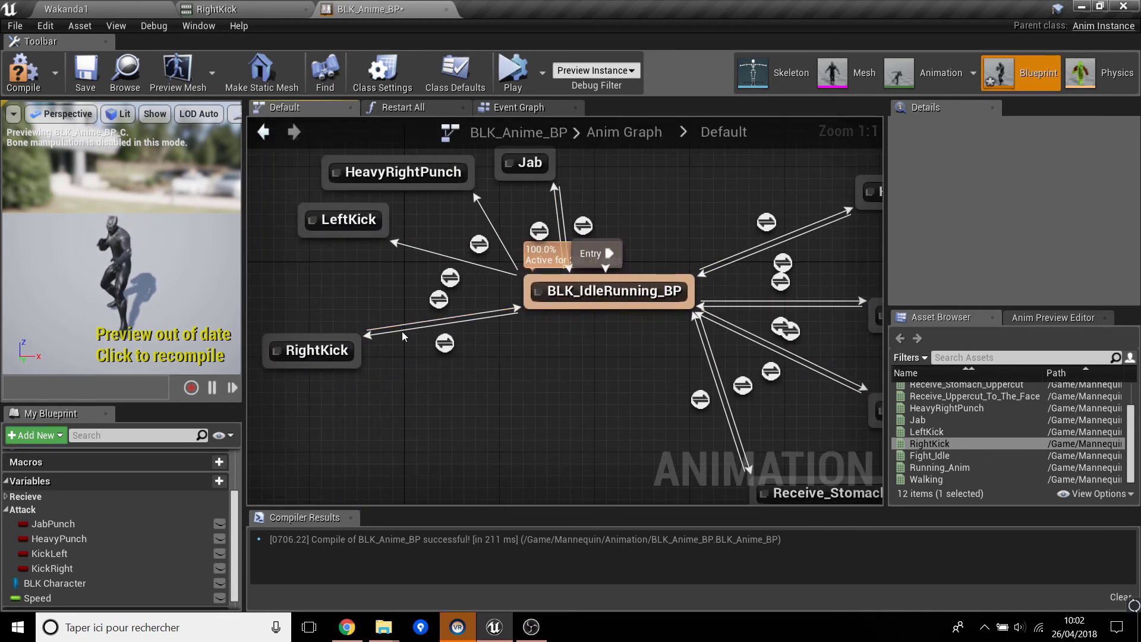
pyautogui.doubleClick(439, 299)
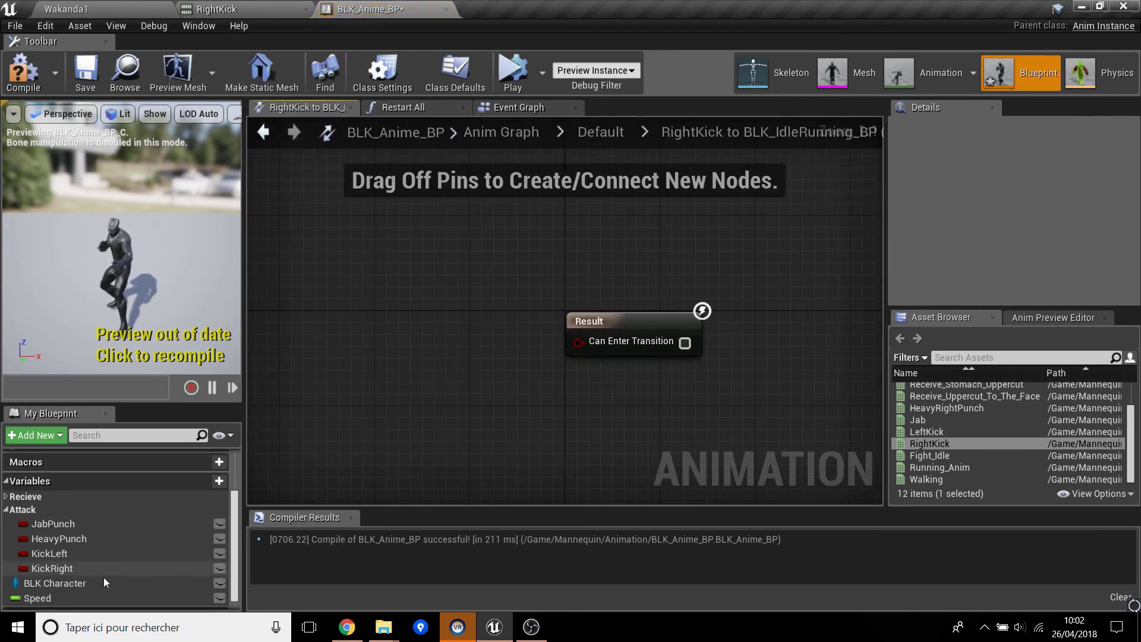
pyautogui.moveTo(102, 570); pyautogui.dragTo(374, 453)
pyautogui.click(422, 489)
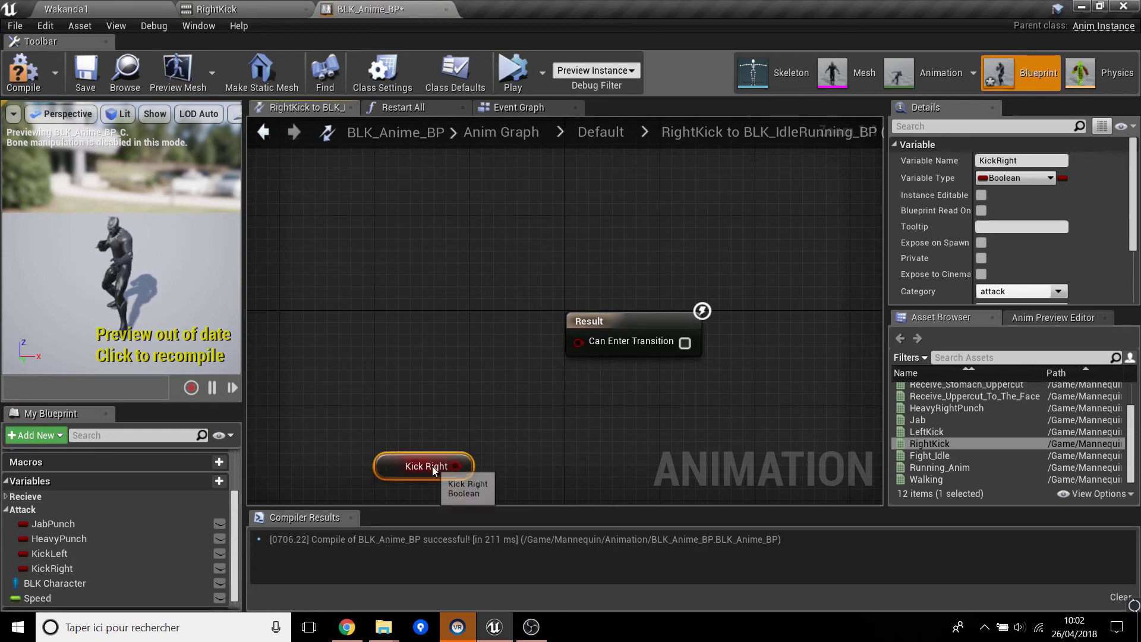
pyautogui.moveTo(514, 423); pyautogui.dragTo(514, 423)
pyautogui.write('not')
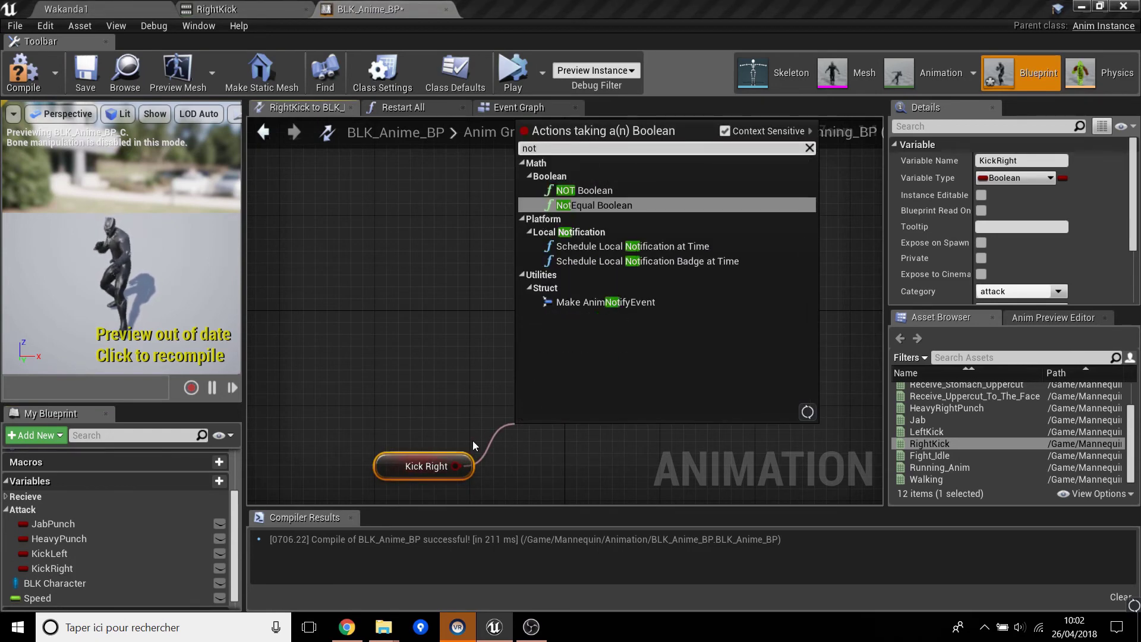
pyautogui.press('Up')
pyautogui.press('Return')
pyautogui.moveTo(603, 432); pyautogui.dragTo(604, 345)
pyautogui.click(613, 133)
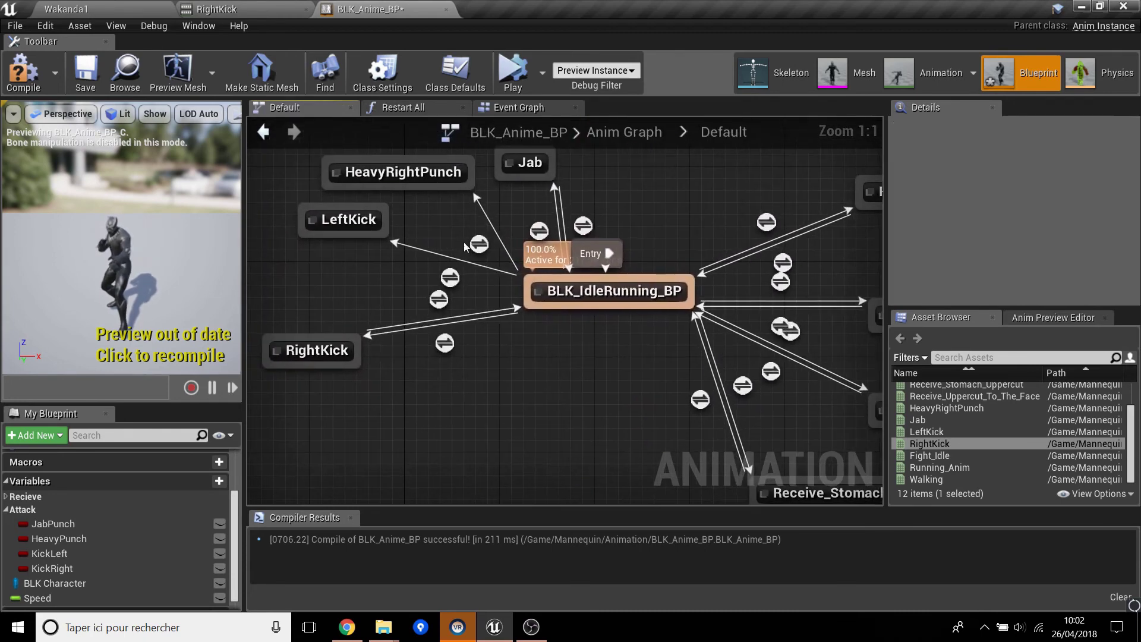
# Create a transition from LeftKick back to BLK_IdleRunning_BP with NOT KickLeft as its rule, and return to the Default state machine.
pyautogui.moveTo(387, 225); pyautogui.dragTo(536, 294)
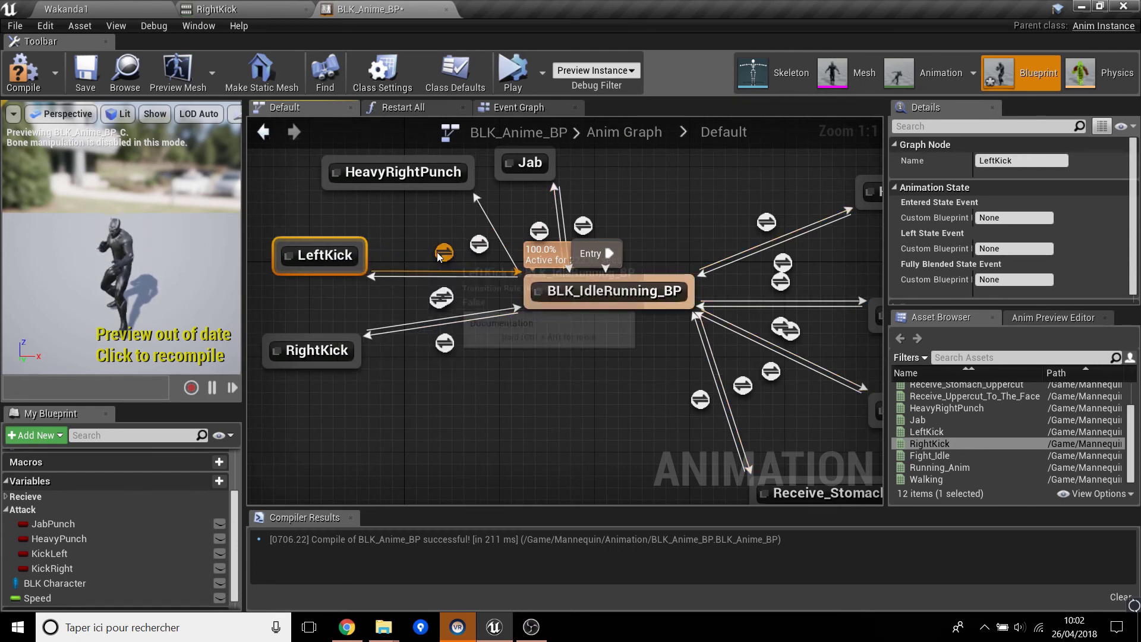
pyautogui.doubleClick(440, 259)
pyautogui.moveTo(51, 553); pyautogui.dragTo(425, 416)
pyautogui.click(378, 420)
pyautogui.write('not')
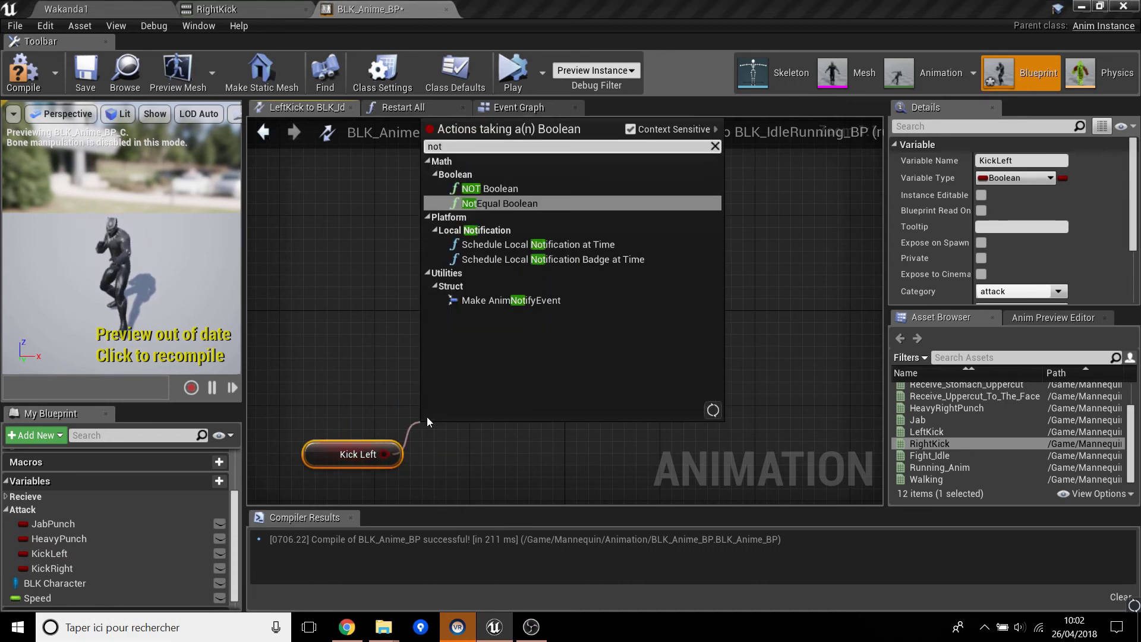
pyautogui.press('Return')
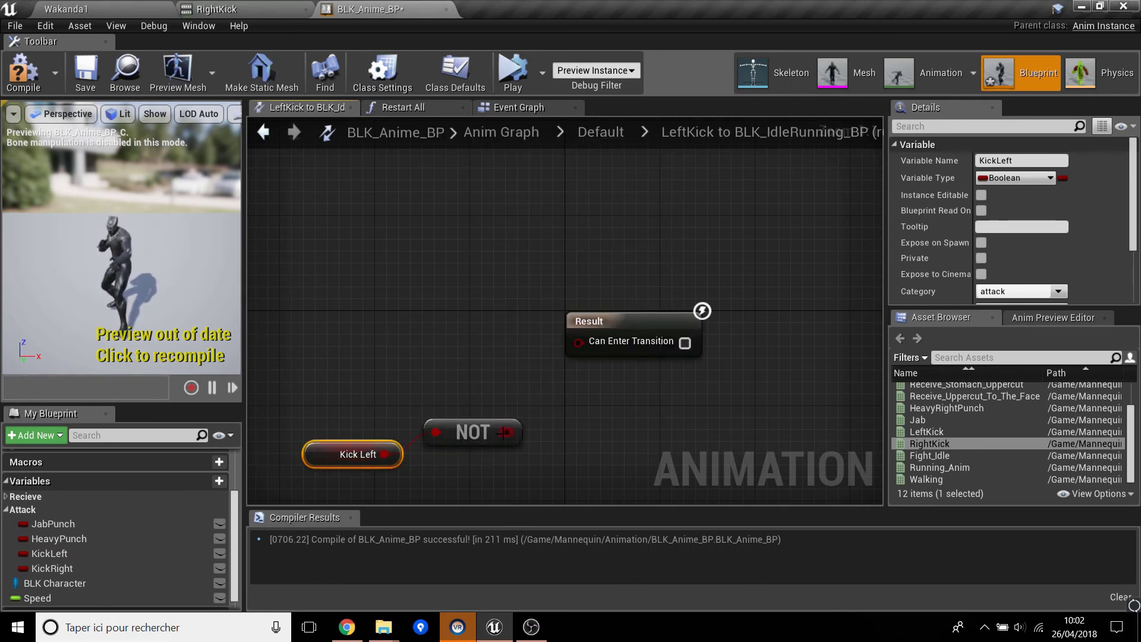
pyautogui.moveTo(504, 432); pyautogui.dragTo(598, 340)
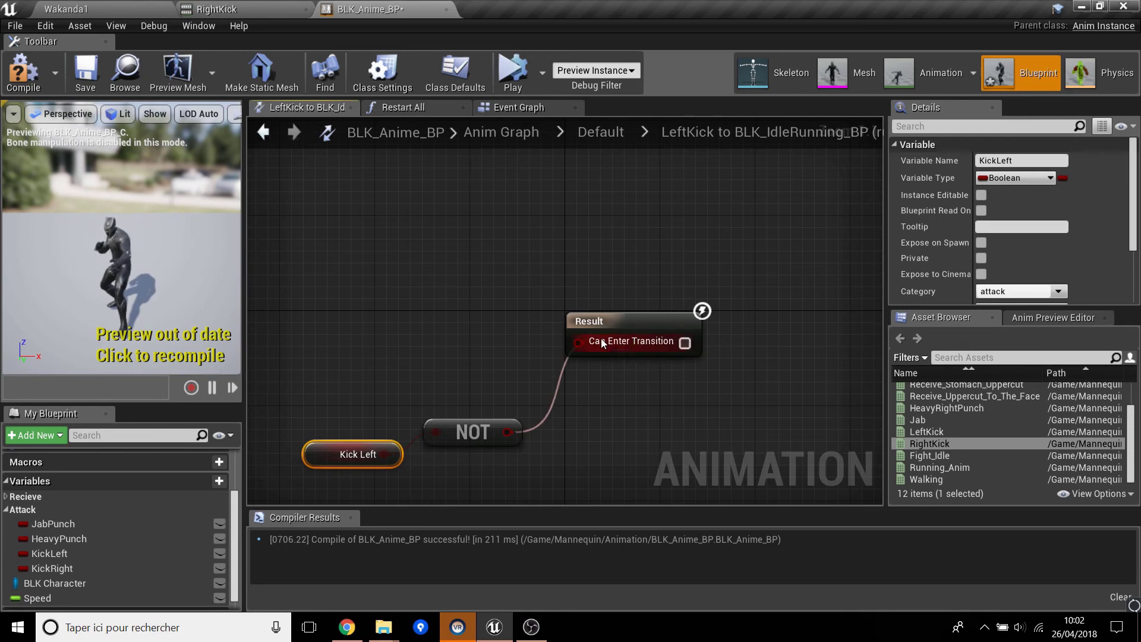
pyautogui.click(600, 132)
# Create a transition from HeavyRightPunch back to BLK_IdleRunning_BP with NOT HeavyPunch driving Can Enter Transition.
pyautogui.moveTo(417, 198); pyautogui.dragTo(519, 323, button='right')
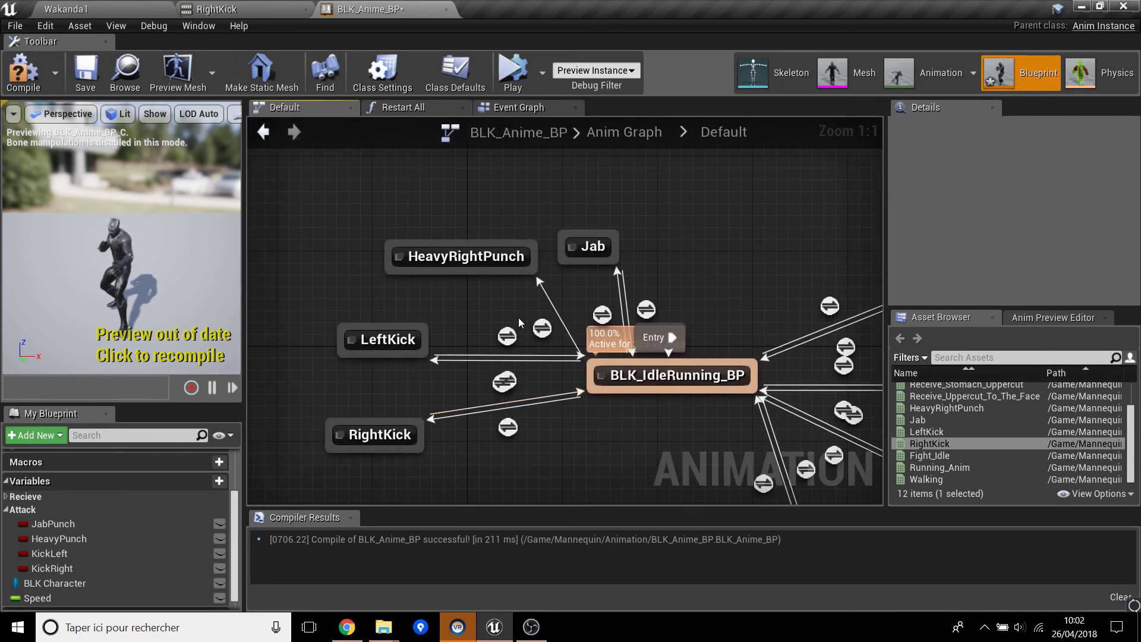
pyautogui.moveTo(514, 271); pyautogui.dragTo(599, 372)
pyautogui.doubleClick(554, 290)
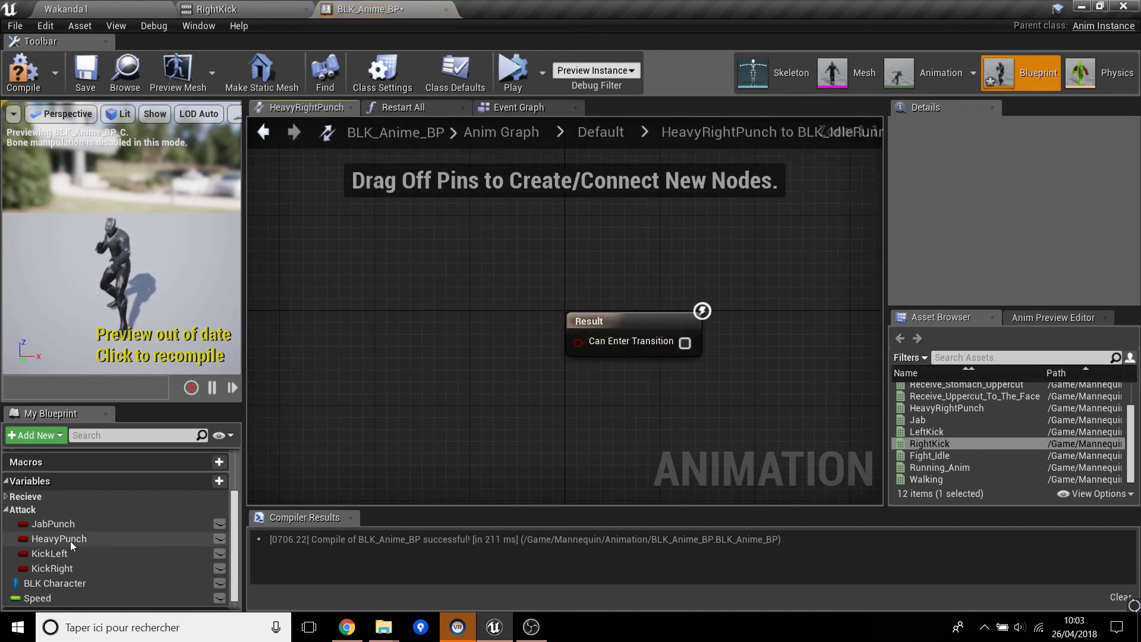
pyautogui.moveTo(58, 539); pyautogui.dragTo(283, 433)
pyautogui.click(352, 448)
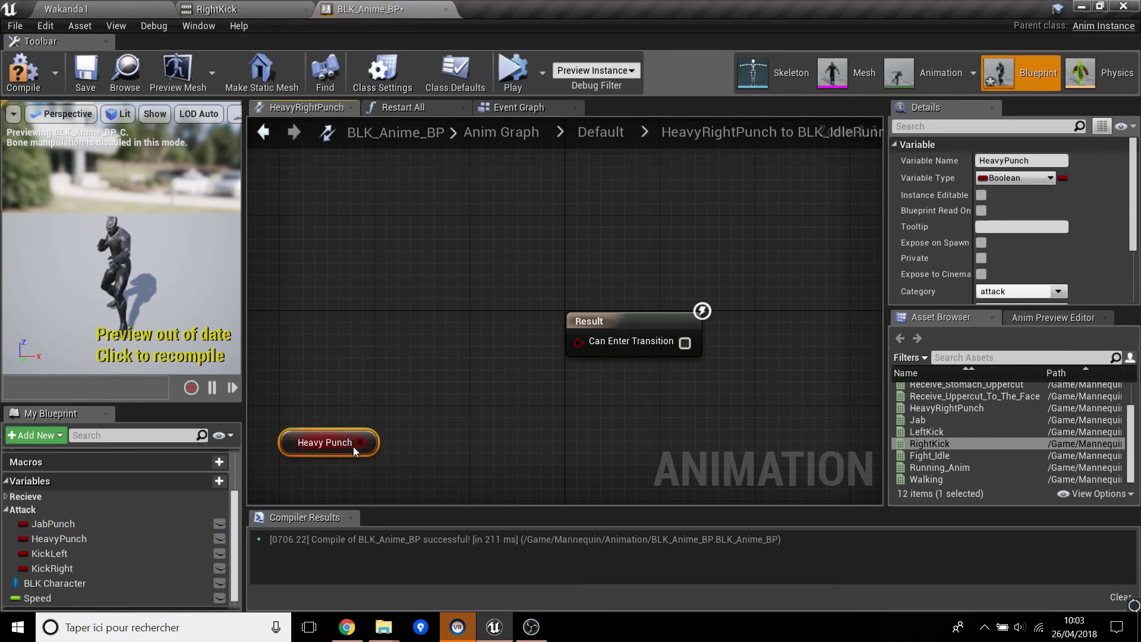
pyautogui.moveTo(373, 447); pyautogui.dragTo(469, 372)
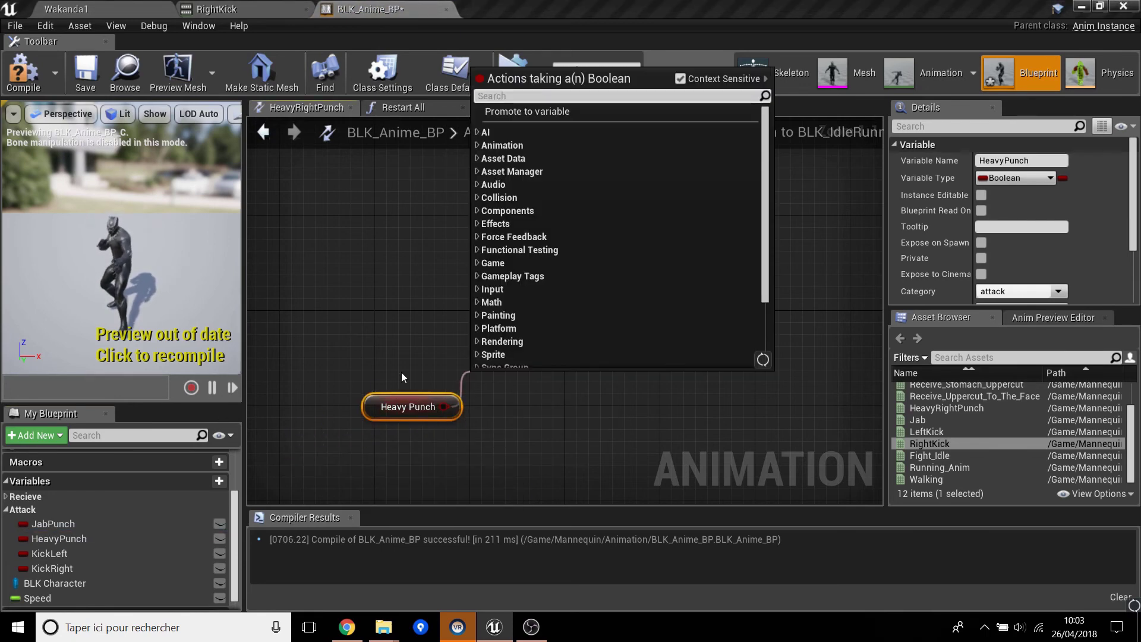
pyautogui.write('not')
pyautogui.press('Up')
pyautogui.press('Return')
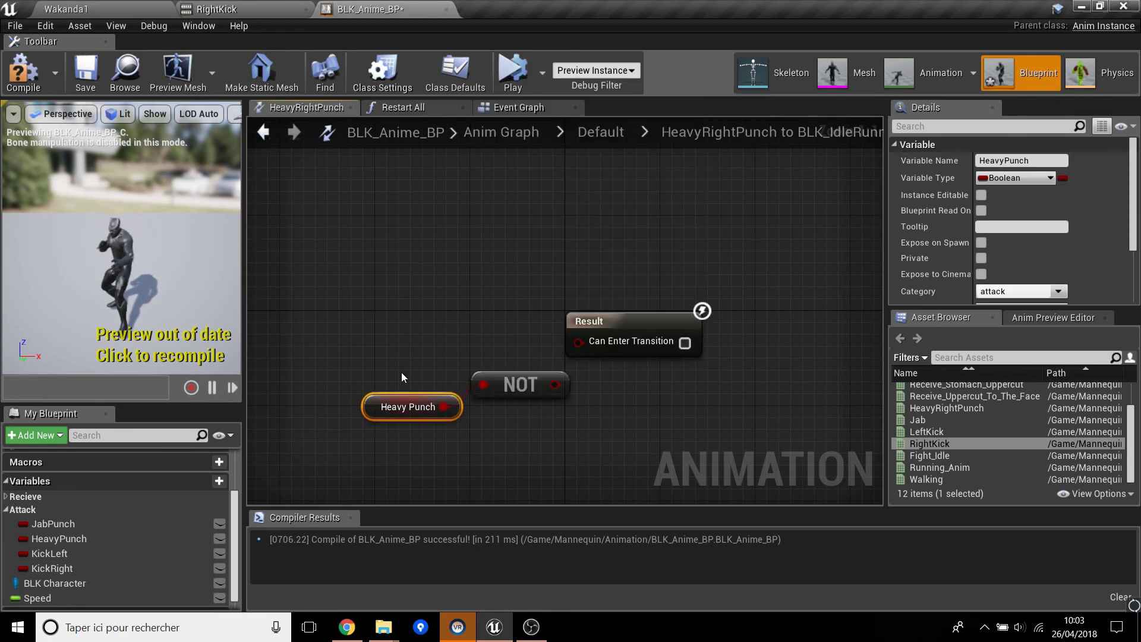
pyautogui.moveTo(592, 347); pyautogui.dragTo(578, 342)
pyautogui.click(577, 390)
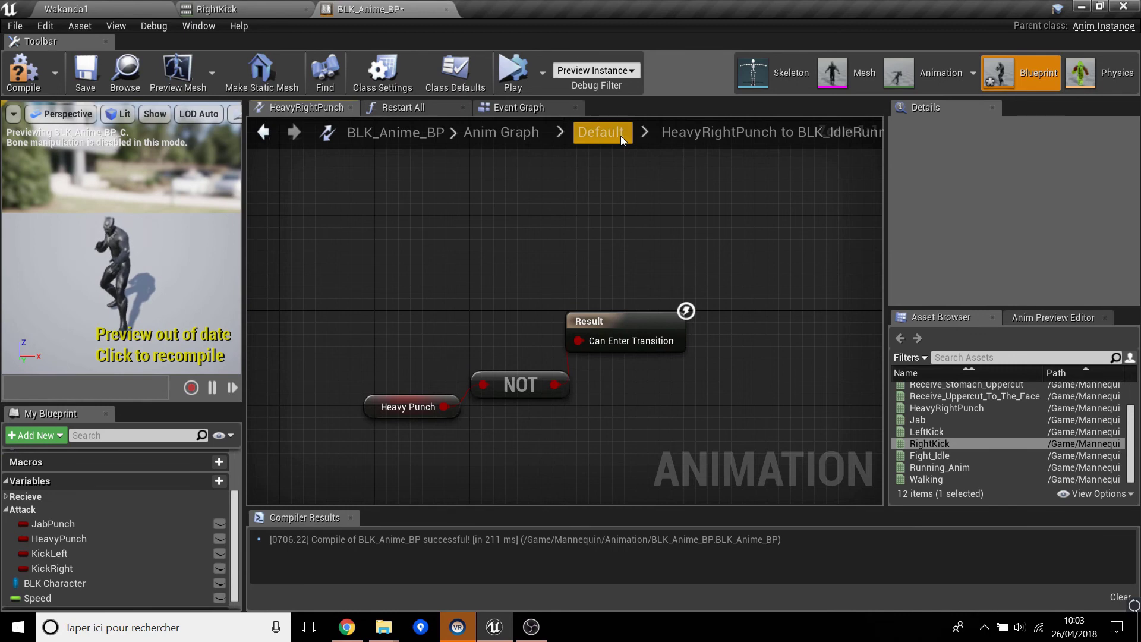
# Compile and save BLK_Anime_BP, and show the Anim Preview Editor for its variables.
pyautogui.click(23, 71)
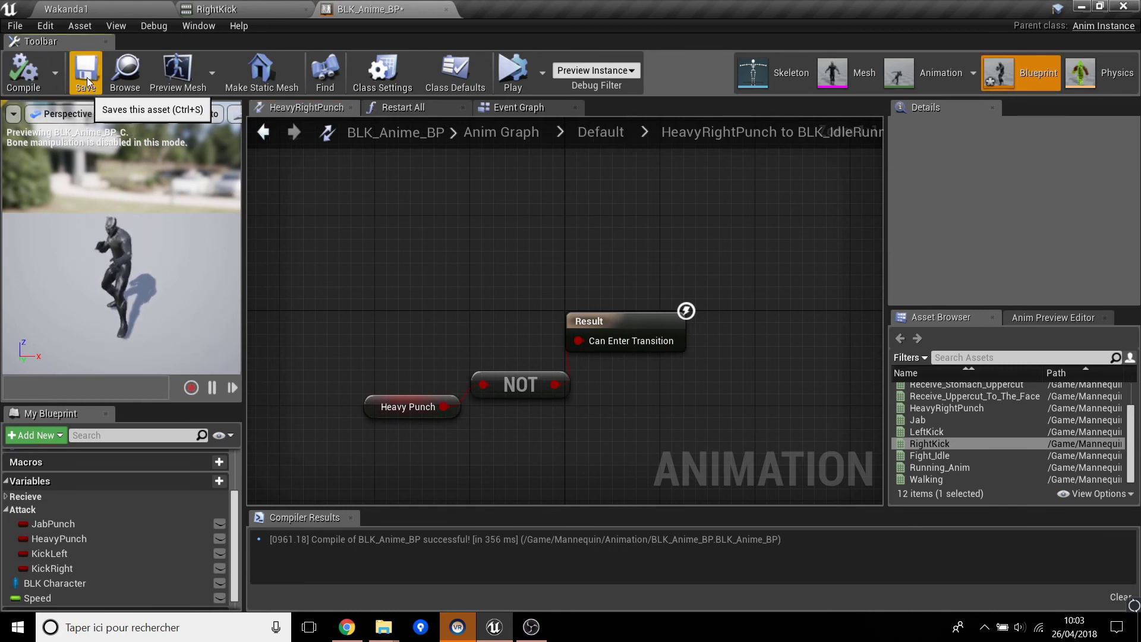
pyautogui.click(87, 80)
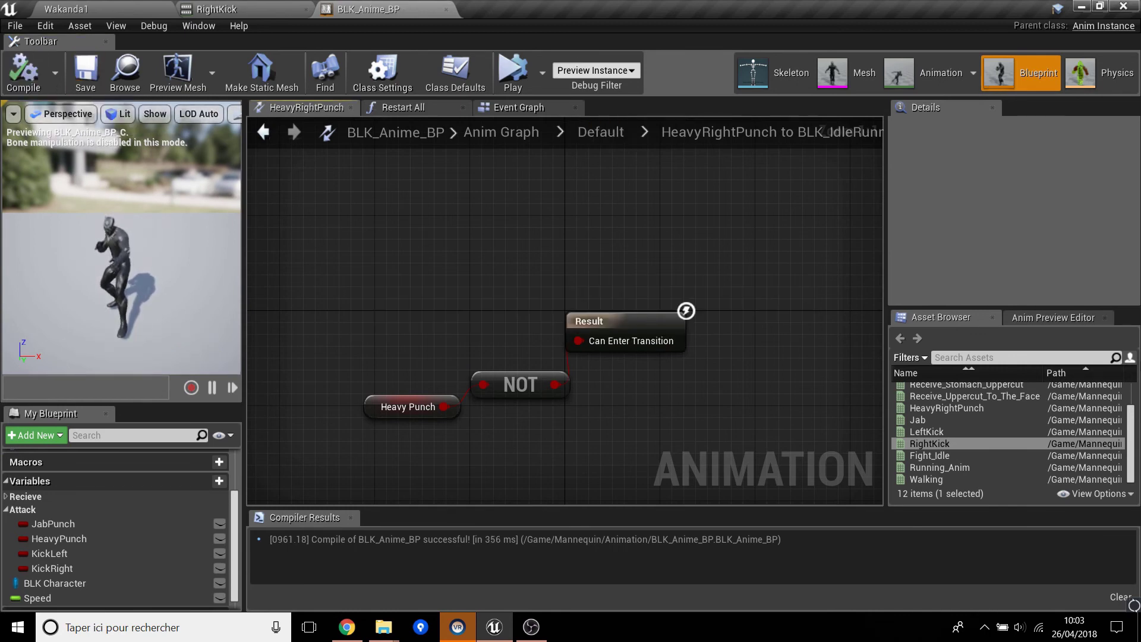
pyautogui.click(1043, 314)
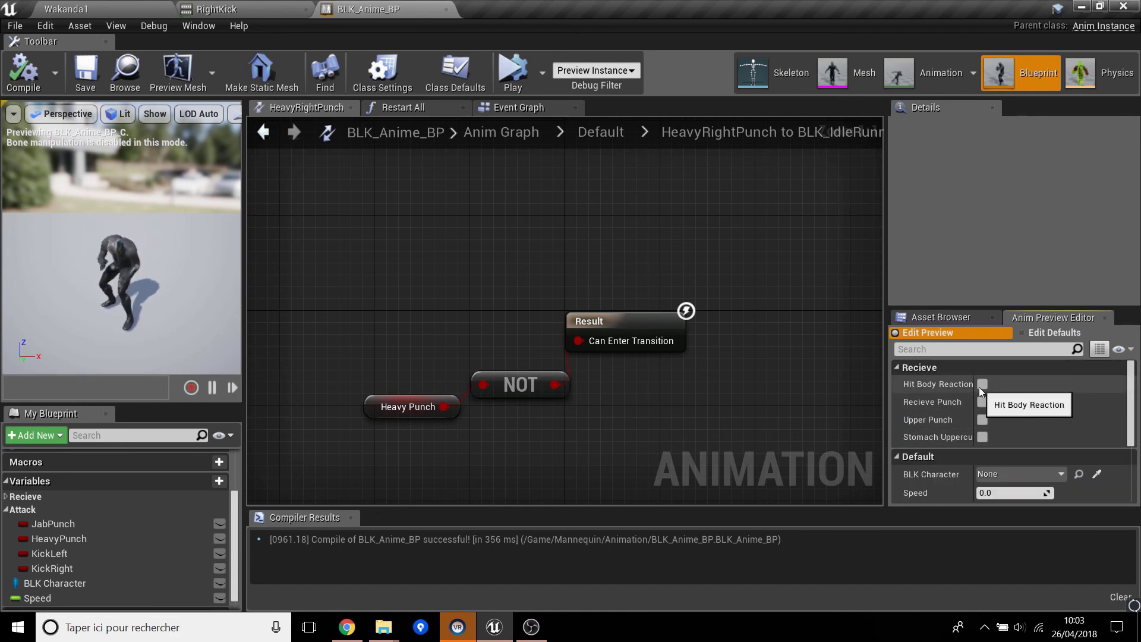
# Widen the character preview and test the Jab Punch and Heavy Punch attacks by enabling and disabling each variable in turn.
pyautogui.scroll(-1, 967, 425)
pyautogui.scroll(-5, 968, 425)
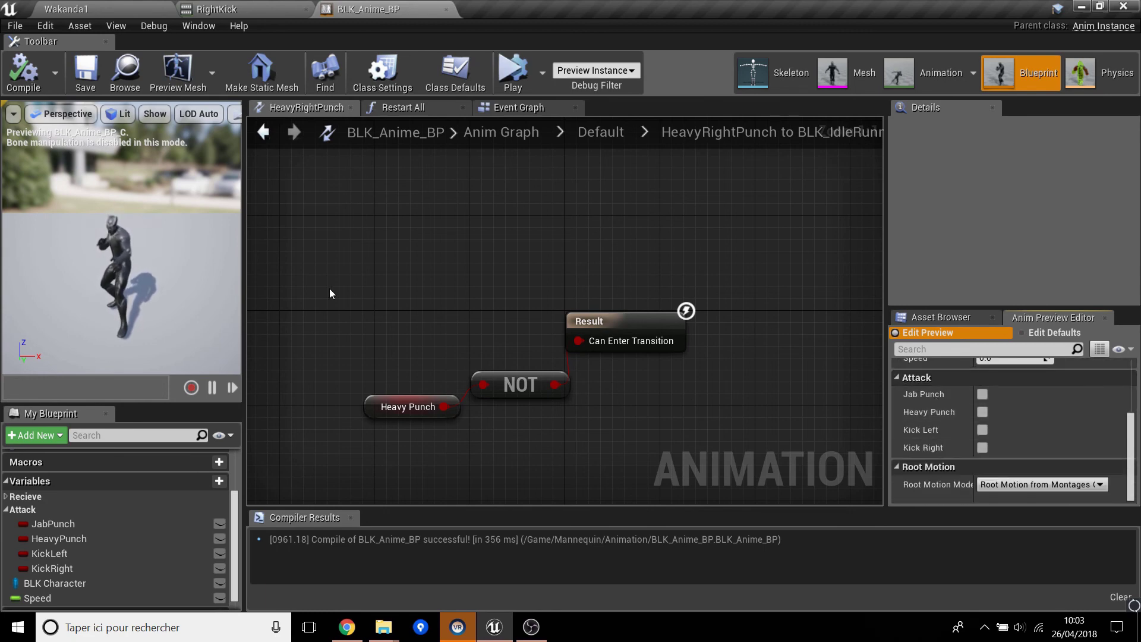
pyautogui.moveTo(243, 274); pyautogui.dragTo(537, 274)
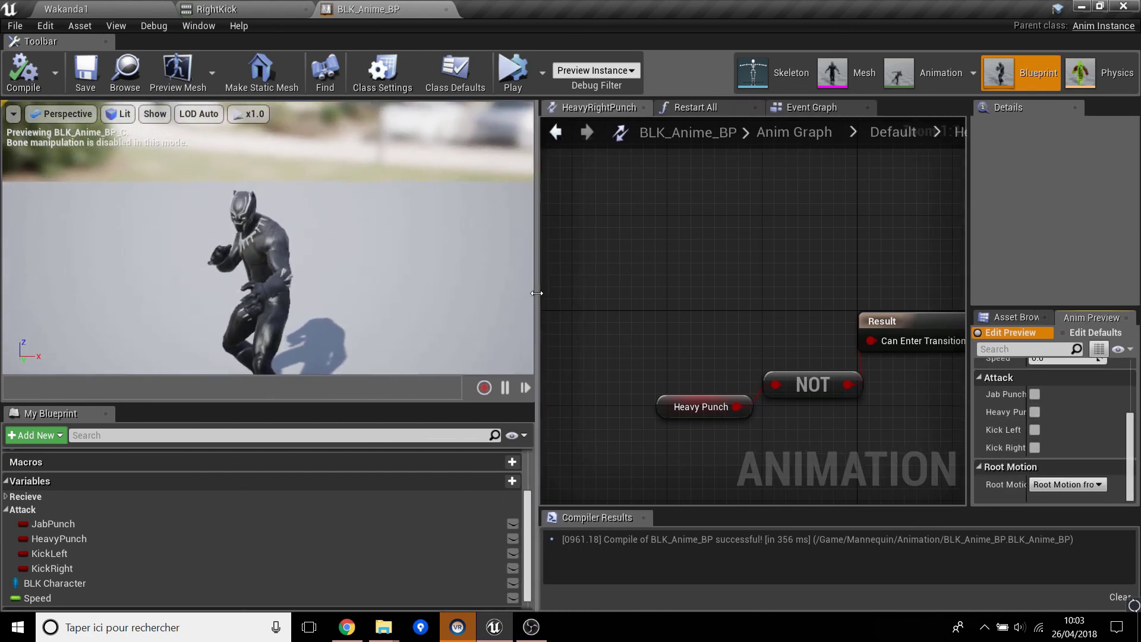
pyautogui.click(1034, 395)
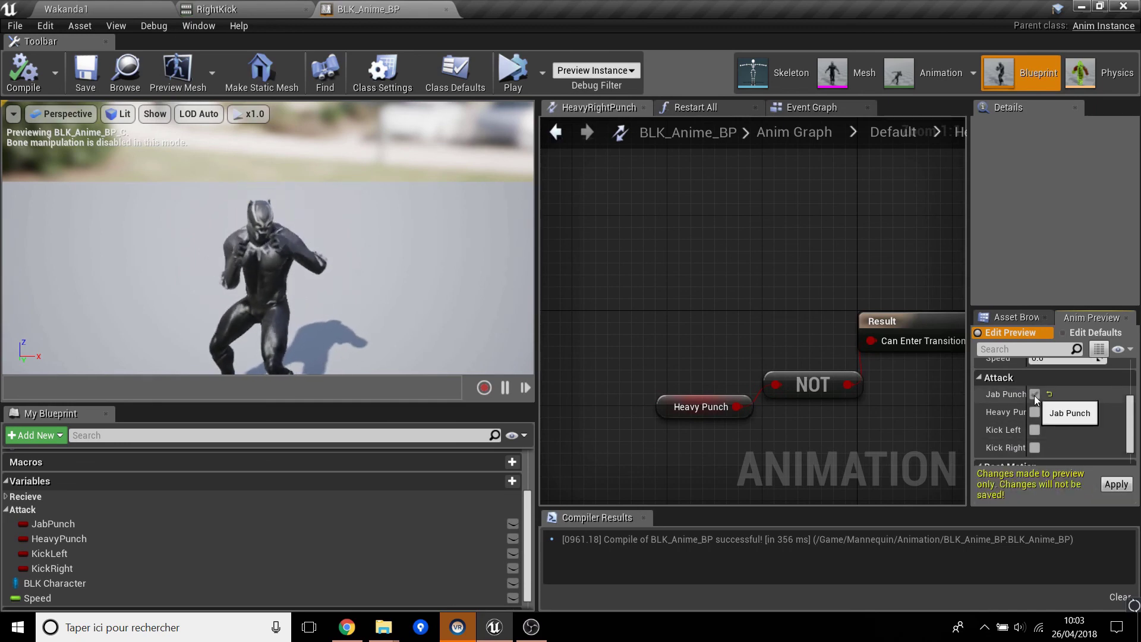
pyautogui.click(1035, 395)
pyautogui.click(1037, 413)
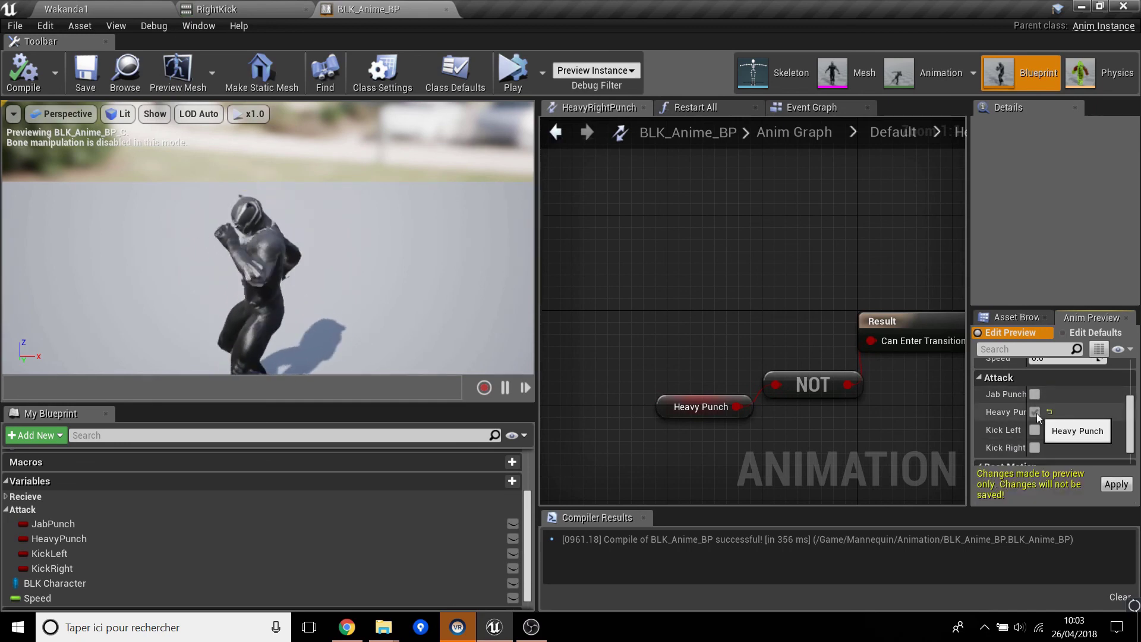
pyautogui.click(1036, 412)
# Preview the Kick Left and Kick Right attacks by enabling and disabling each variable in turn.
pyautogui.click(1034, 431)
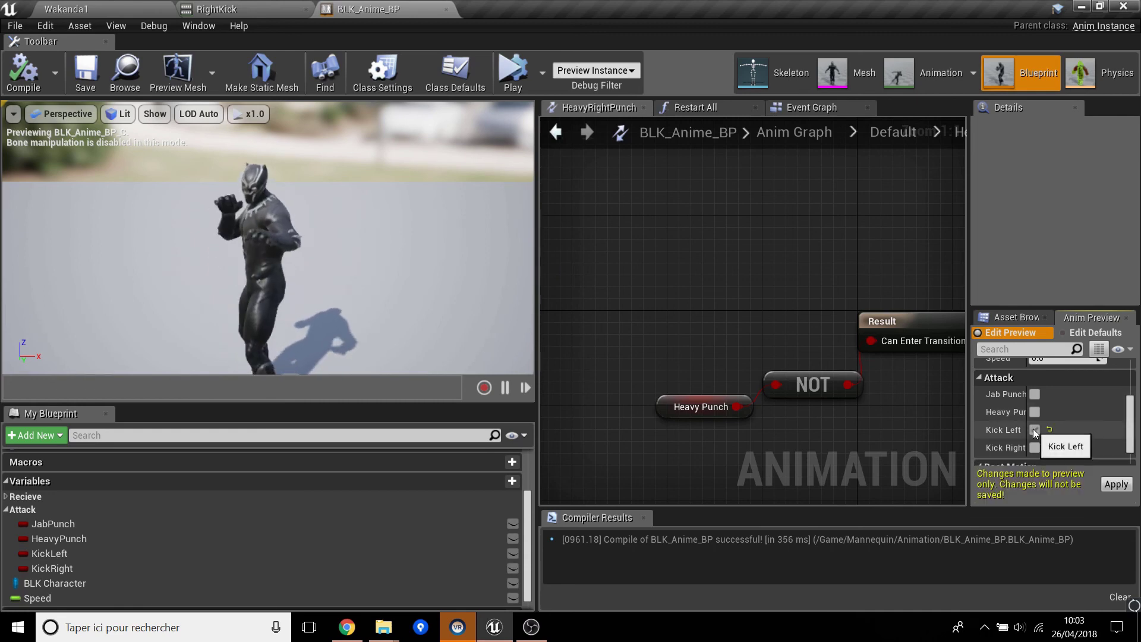
pyautogui.click(1034, 430)
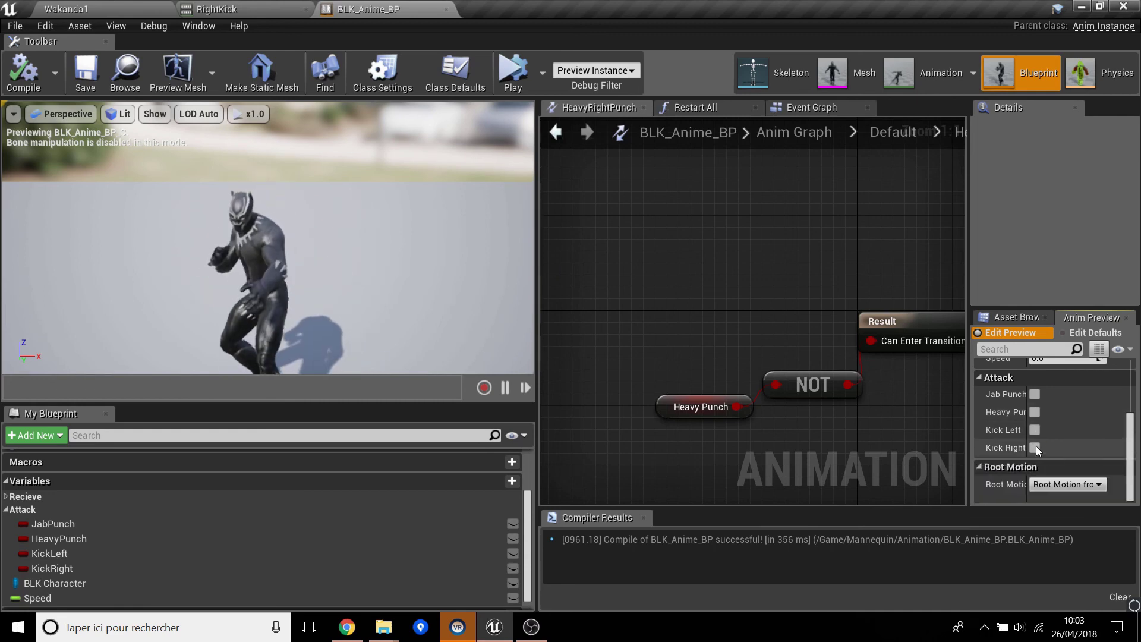
pyautogui.click(1033, 448)
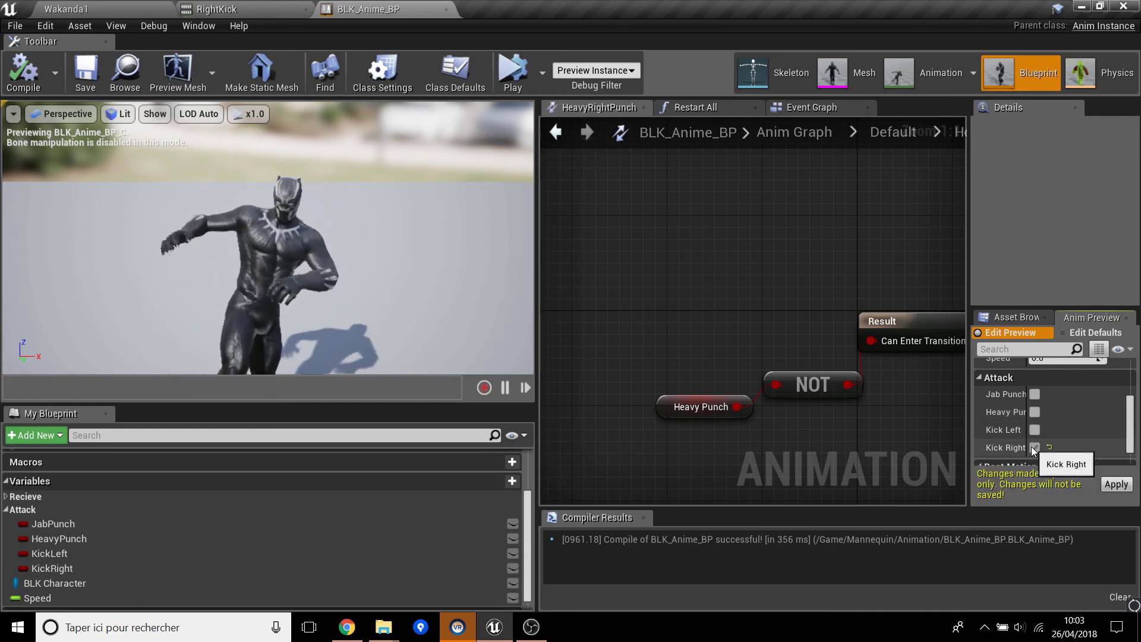
pyautogui.click(1034, 448)
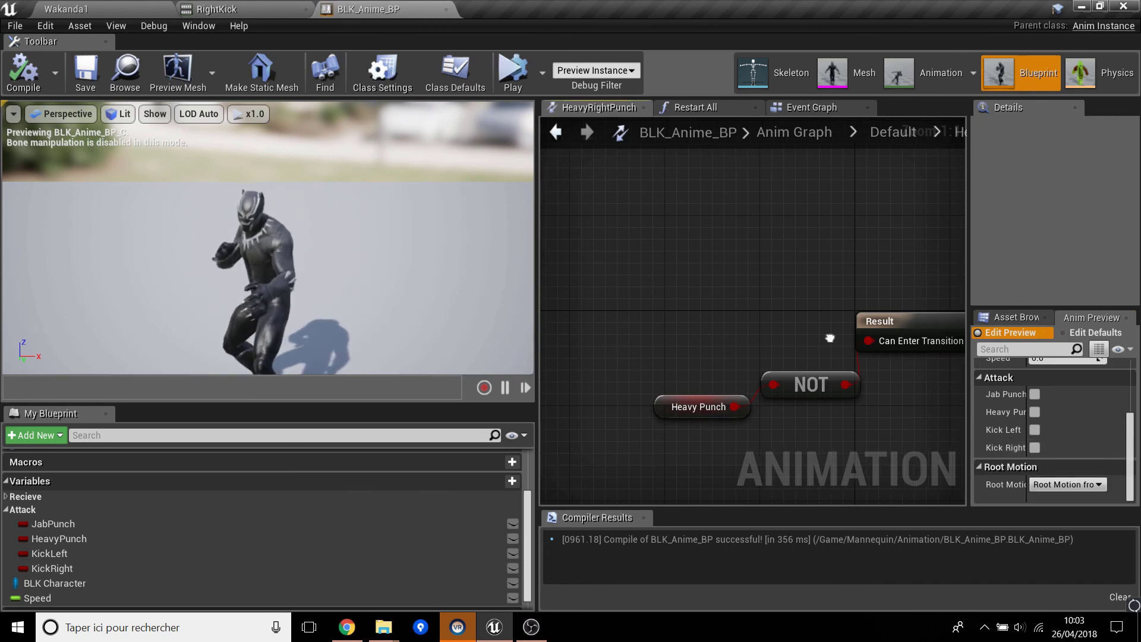
# Narrow the character preview to give the HeavyRightPunch transition graph more room.
pyautogui.moveTo(862, 348); pyautogui.dragTo(693, 291, button='right')
pyautogui.scroll(-3, 692, 291)
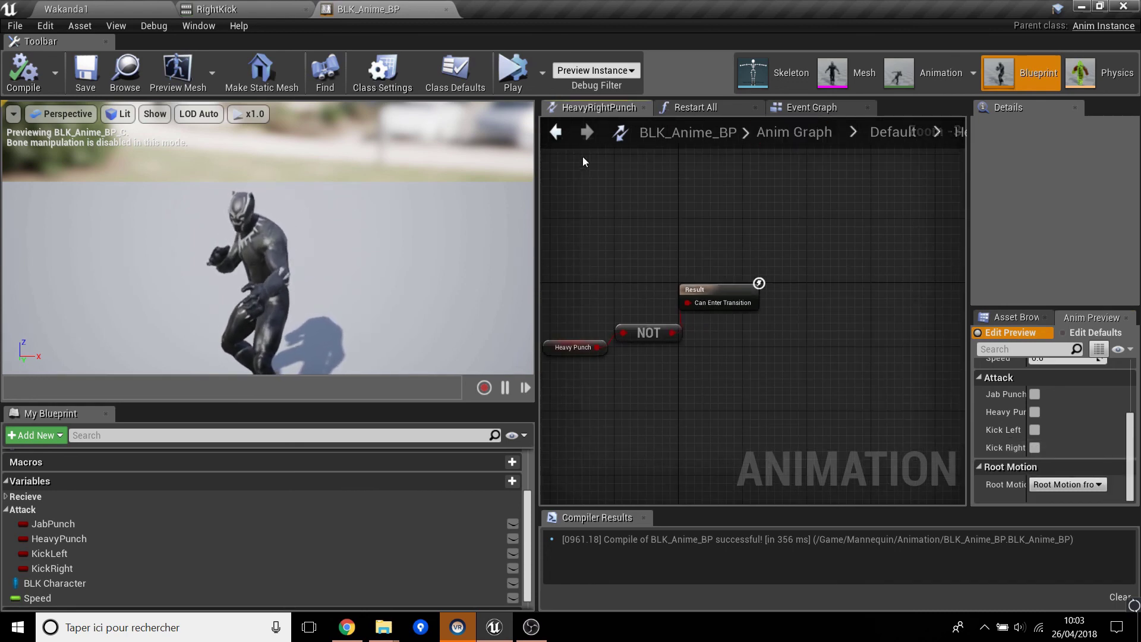
pyautogui.moveTo(534, 169); pyautogui.dragTo(453, 246)
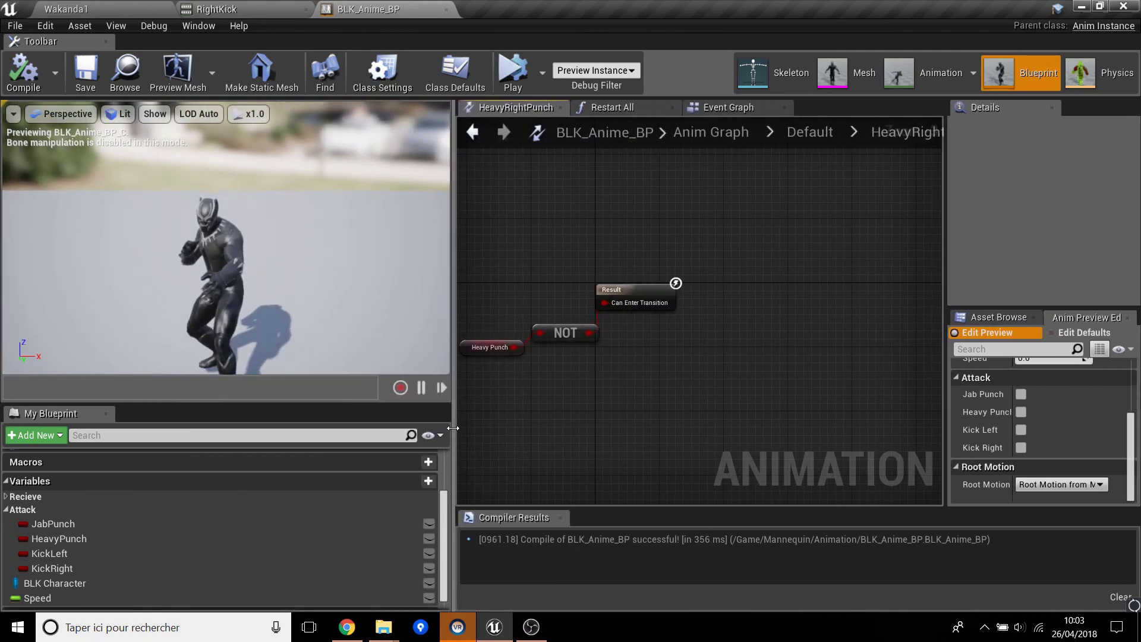
pyautogui.moveTo(585, 275); pyautogui.dragTo(670, 258, button='right')
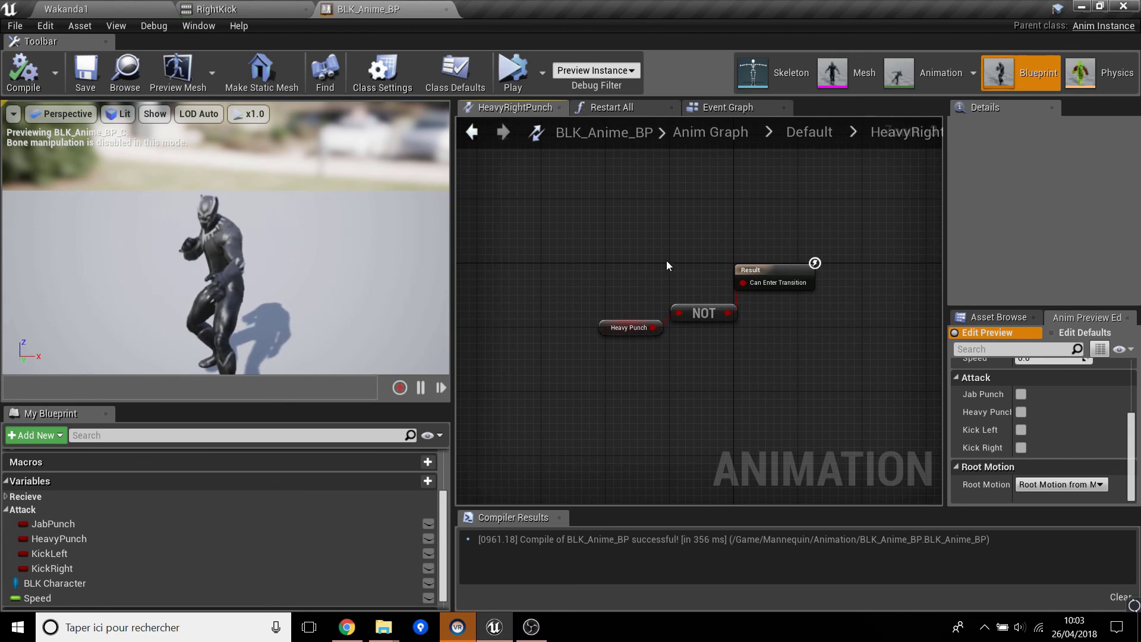